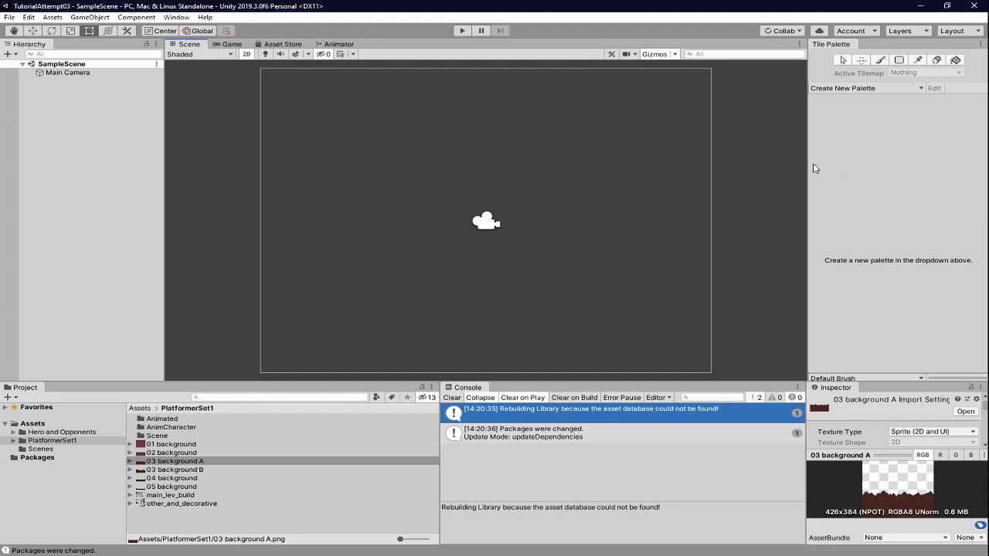
Widen the Tile Palette, reopen it from Window > 2D, and redock it right of the Scene view.
left_click_drag(808, 162, 691, 162)
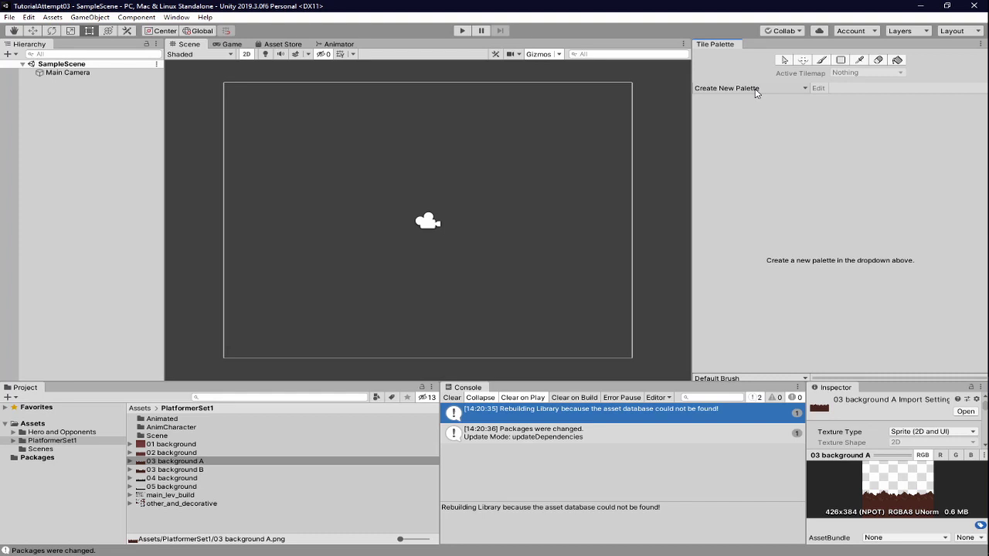
left_click(184, 17)
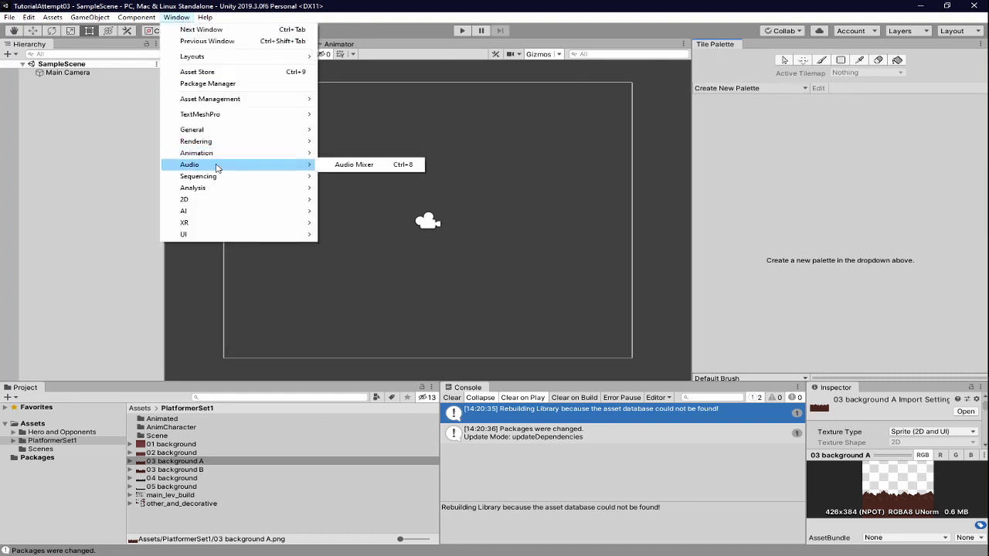
mouse_move(193, 199)
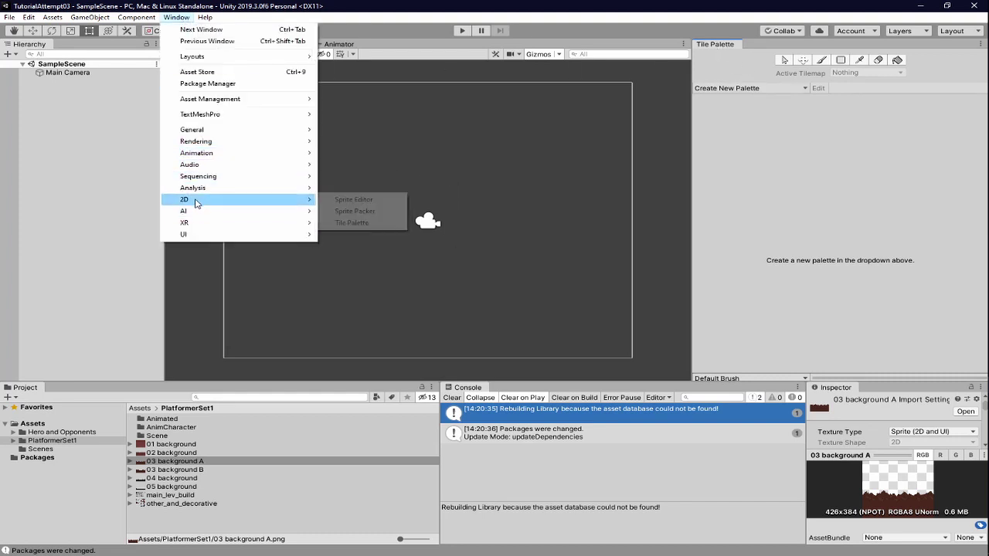
left_click(358, 224)
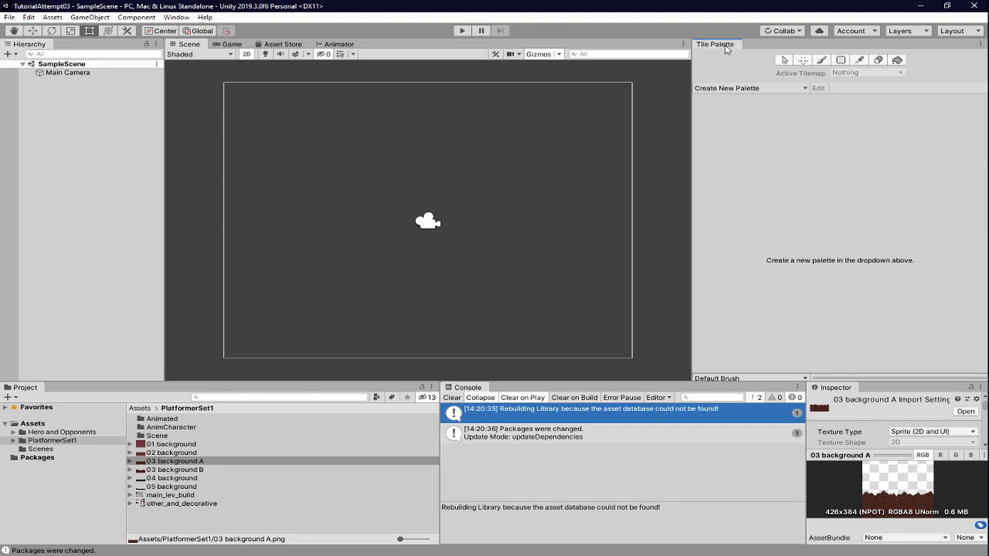
left_click_drag(728, 47, 432, 243)
left_click_drag(309, 94, 908, 131)
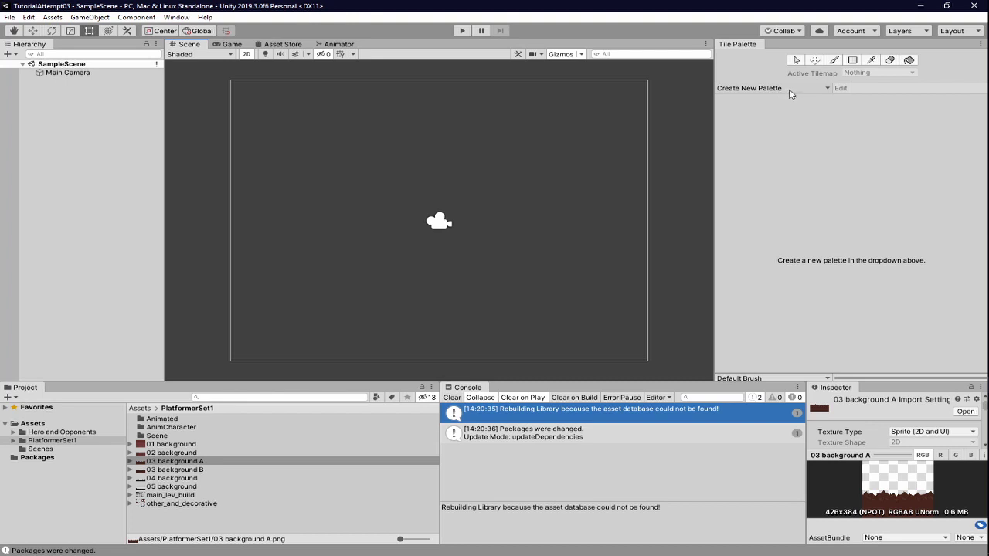
Expand PlatformerSet1 and create a folder named 'Palettes' inside it.
left_click(36, 441)
left_click(13, 441)
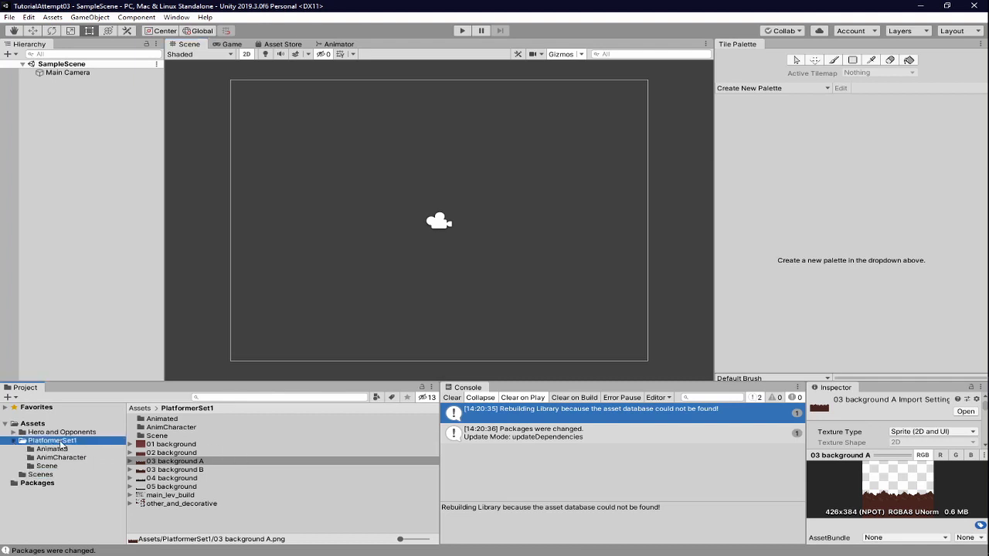
right_click(62, 445)
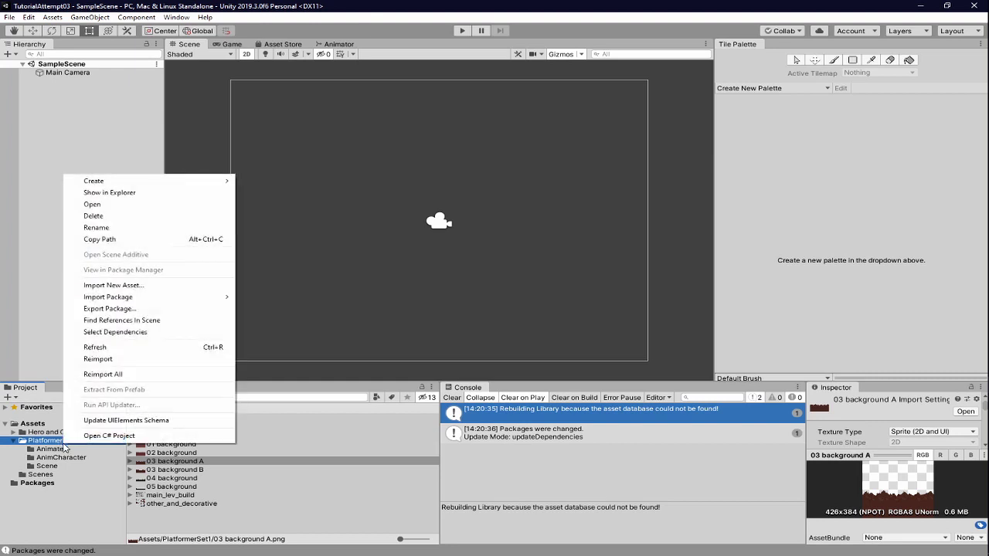
mouse_move(224, 181)
left_click(298, 142)
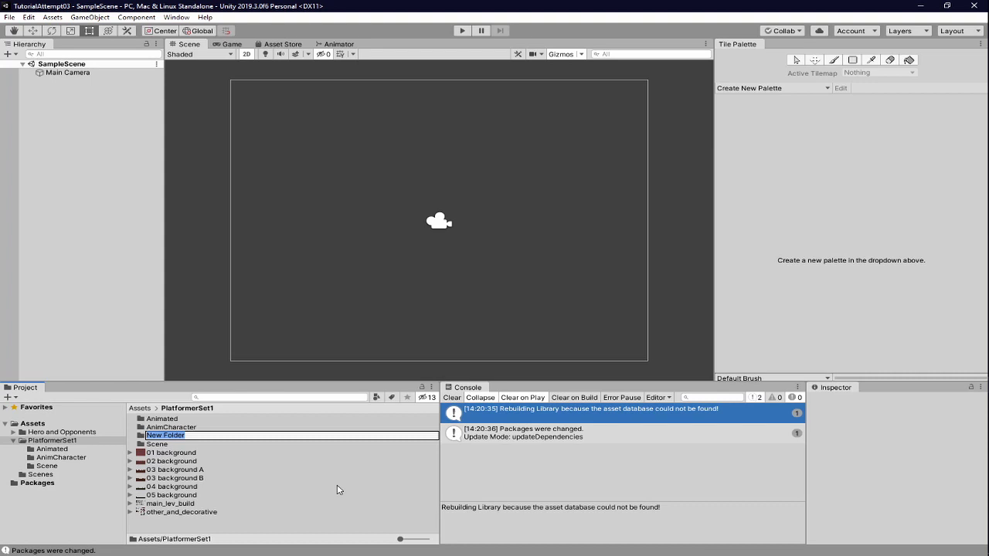
type("Palettes")
key("Return")
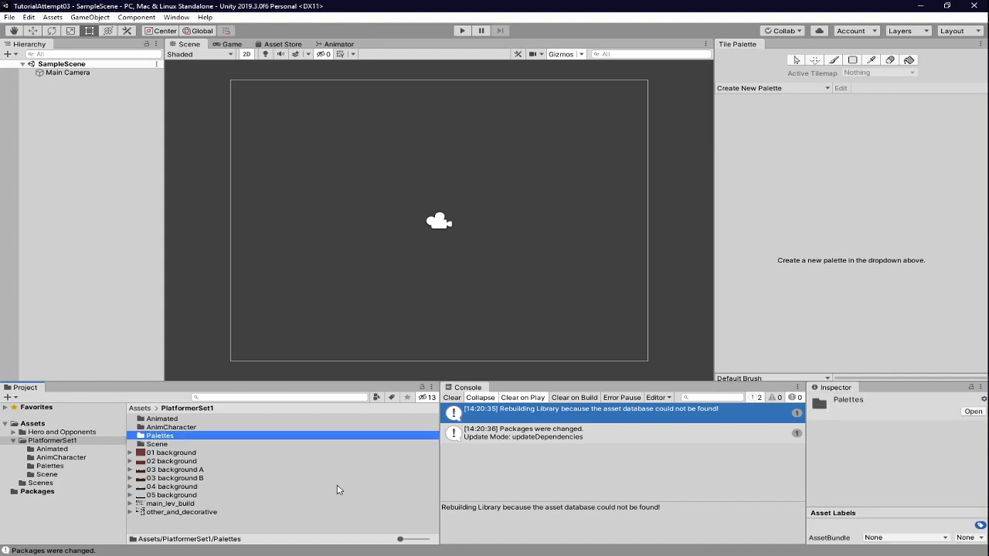
Select main_lev_build and float the Inspector, enlarging it and its texture preview.
left_click(178, 506)
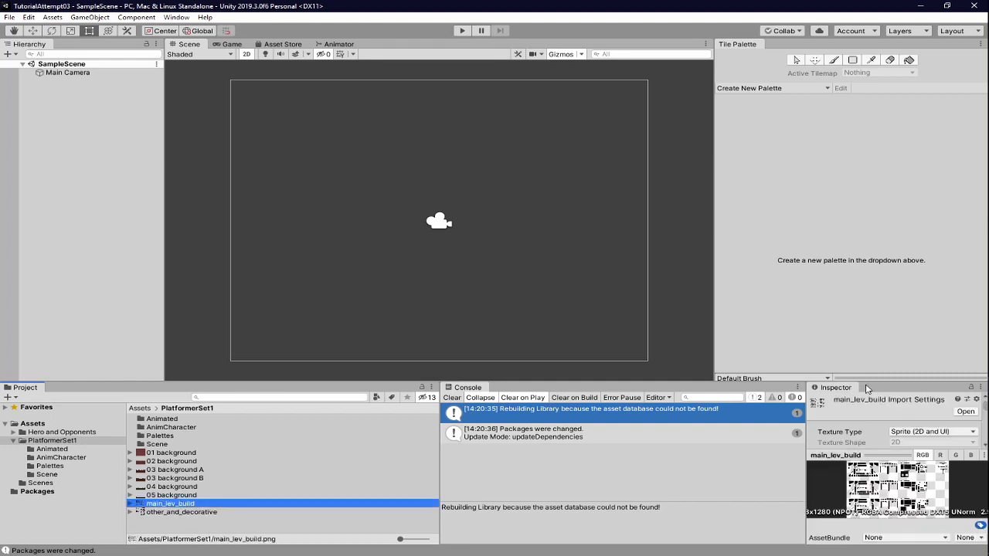
left_click_drag(841, 390, 593, 555)
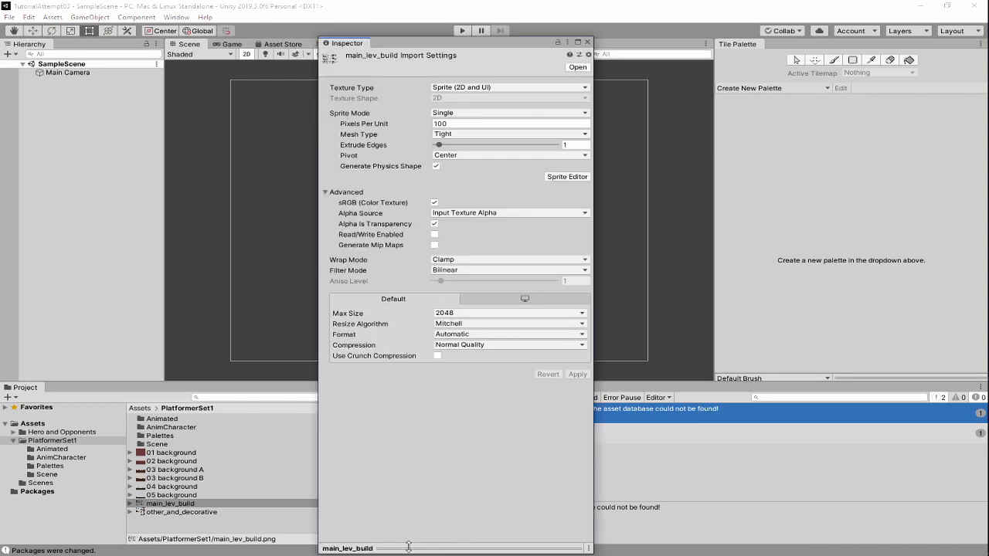
left_click(457, 548)
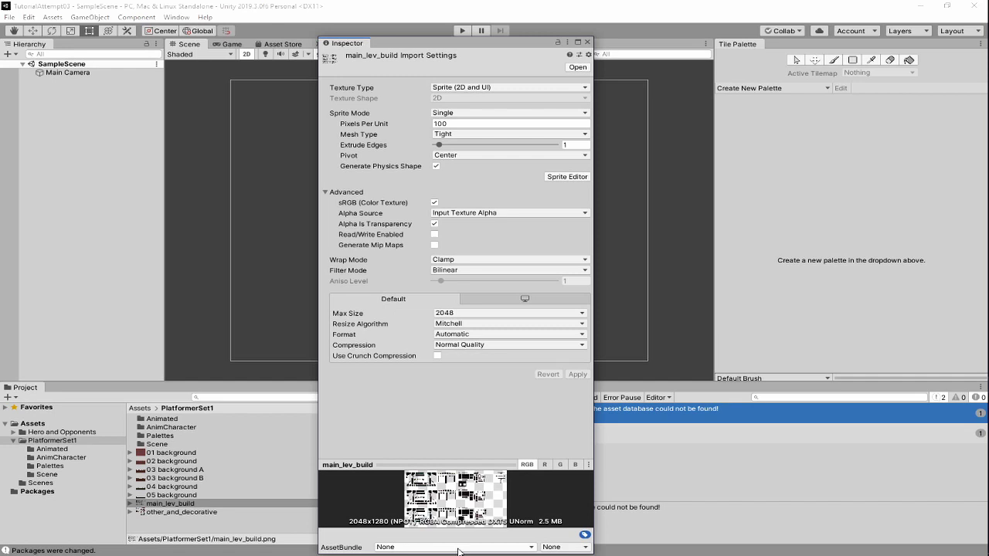
left_click_drag(447, 466, 491, 92)
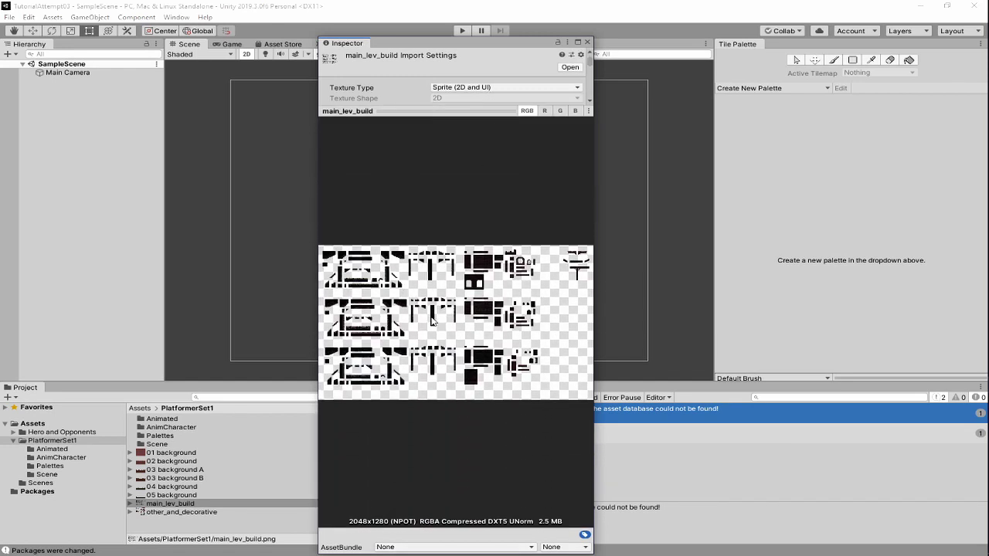
left_click_drag(318, 289, 68, 286)
left_click_drag(595, 261, 968, 279)
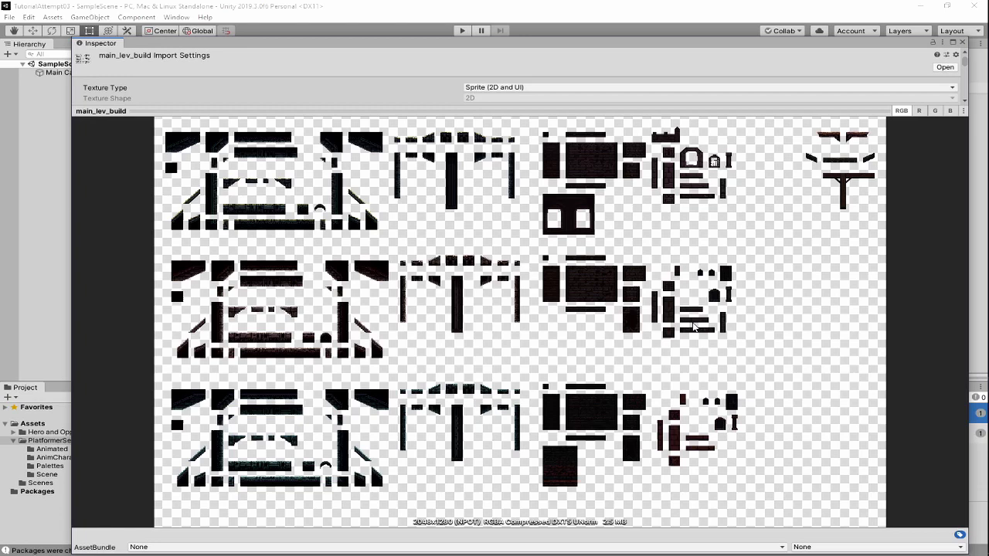
left_click(29, 512)
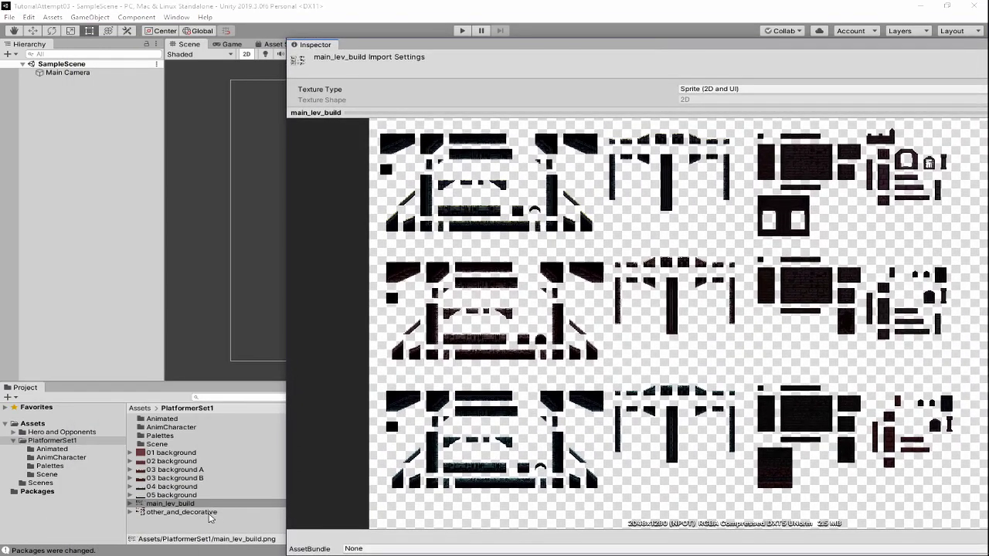
Compare the other_and_decorative and main_lev_build textures in the floating Inspector.
left_click(209, 513)
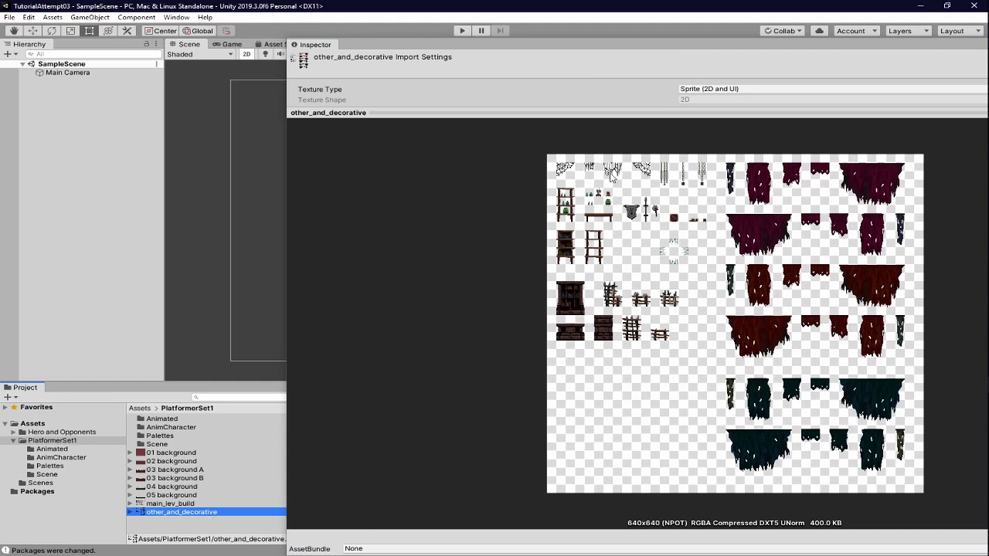
left_click_drag(615, 50, 444, 64)
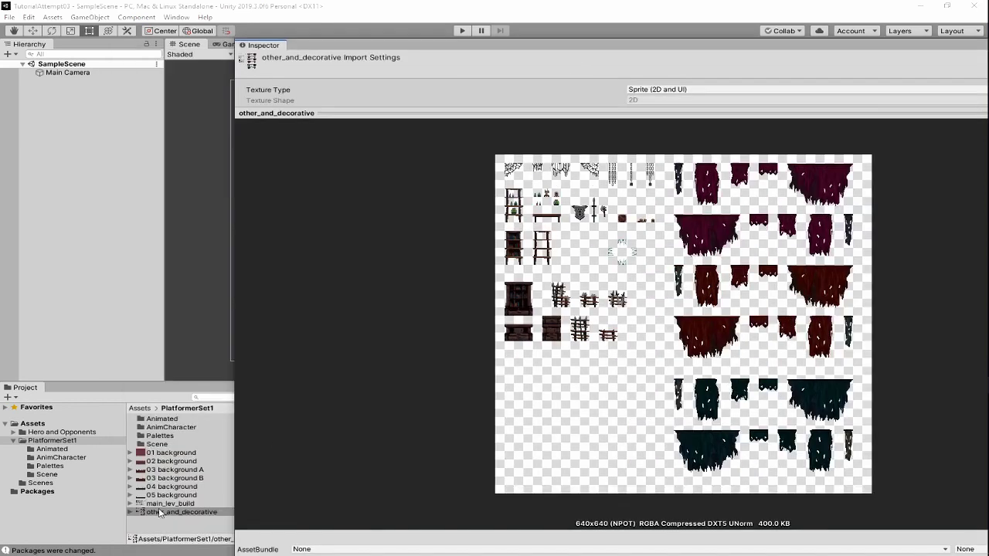
left_click(186, 503)
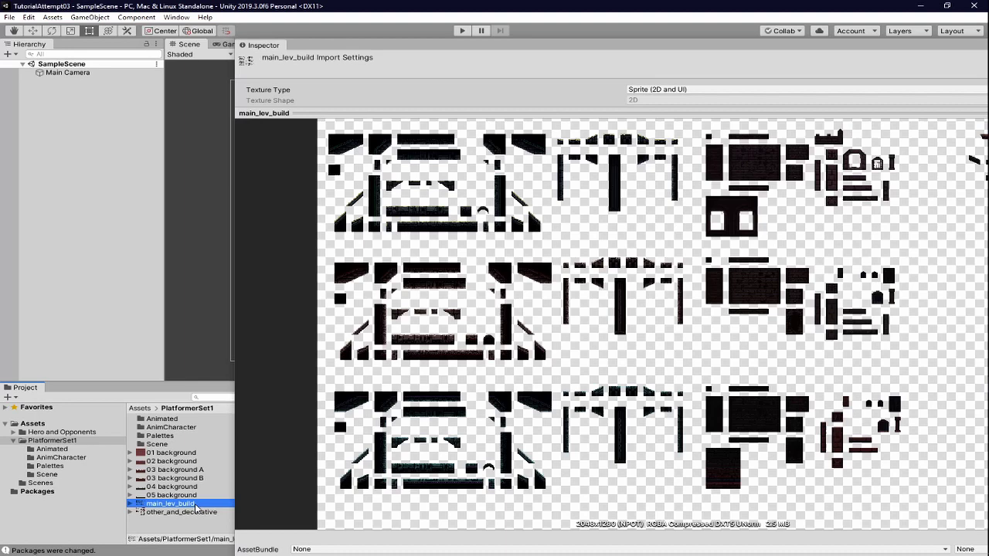
left_click_drag(669, 48, 494, 35)
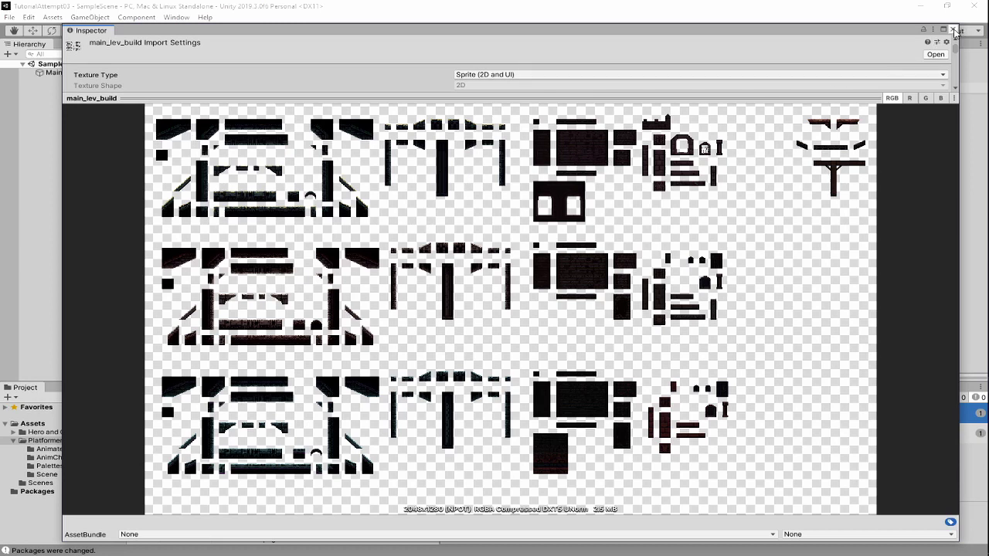
Dock the Inspector beside the Console and widen it.
left_click_drag(87, 31, 982, 206)
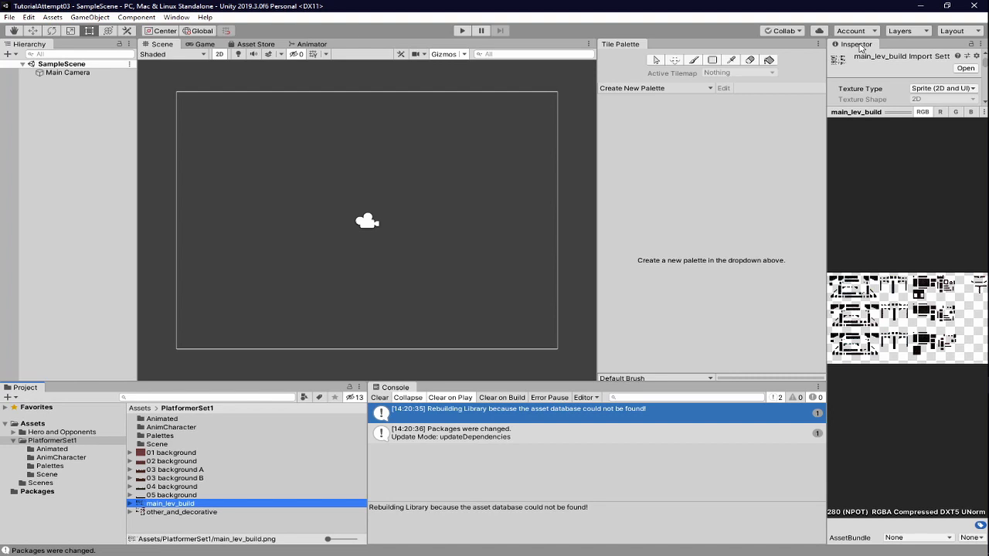
left_click_drag(859, 48, 860, 390)
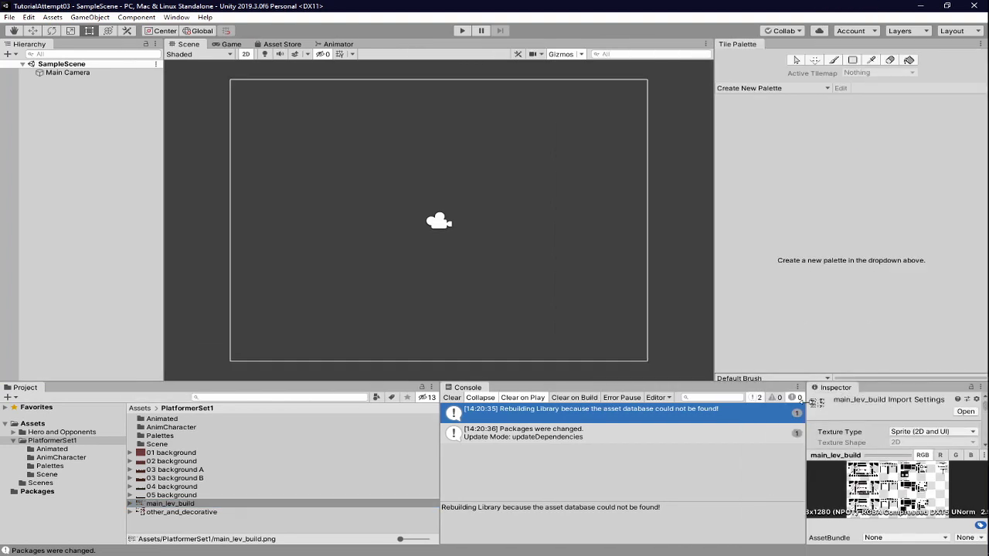
left_click_drag(807, 403, 775, 402)
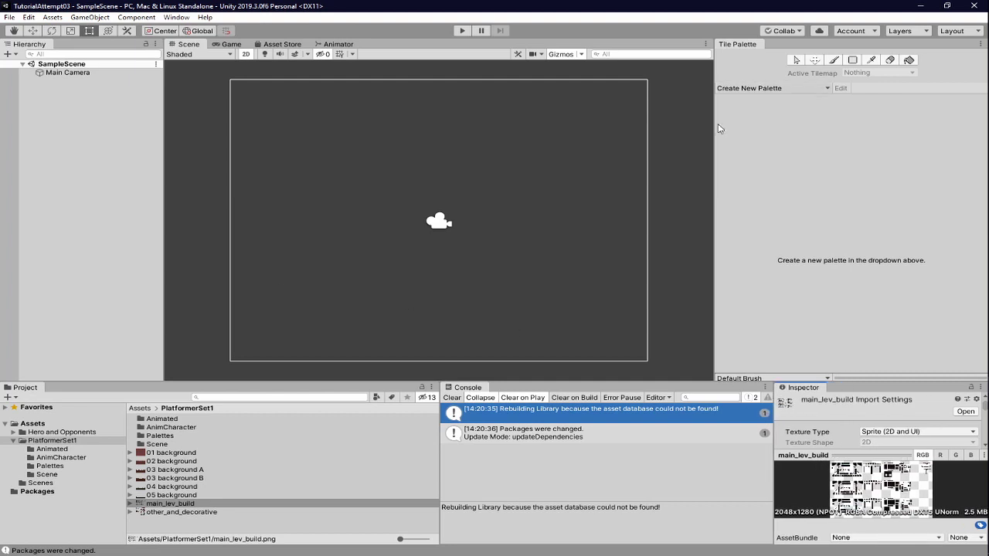
With Palettes selected, start a new tile palette named 'Main' and open its save-folder picker.
left_click(156, 437)
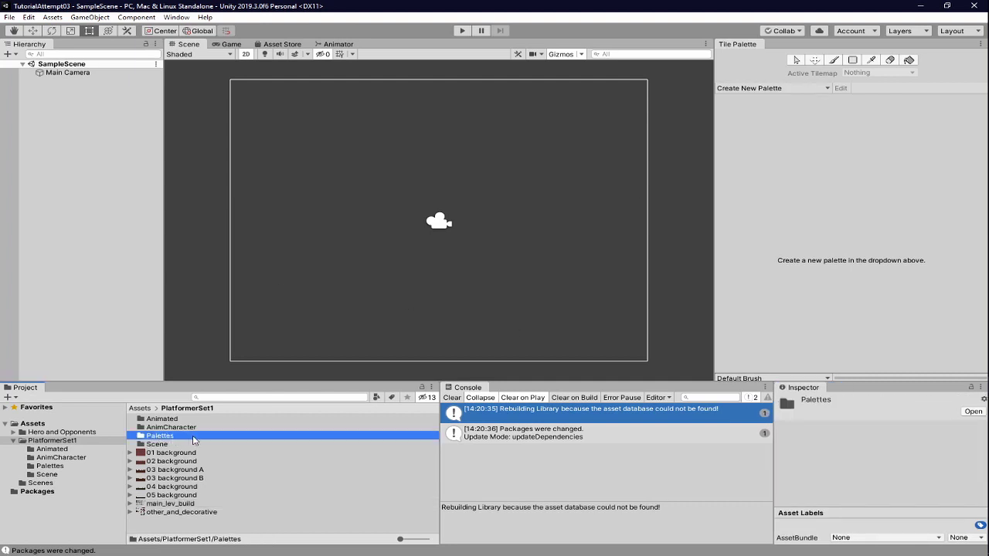
left_click(798, 90)
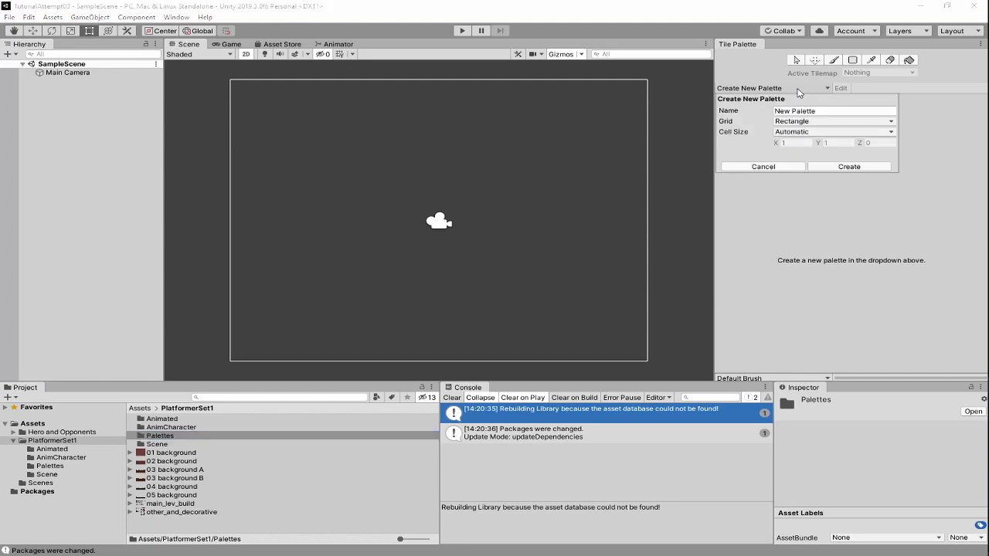
double_click(838, 110)
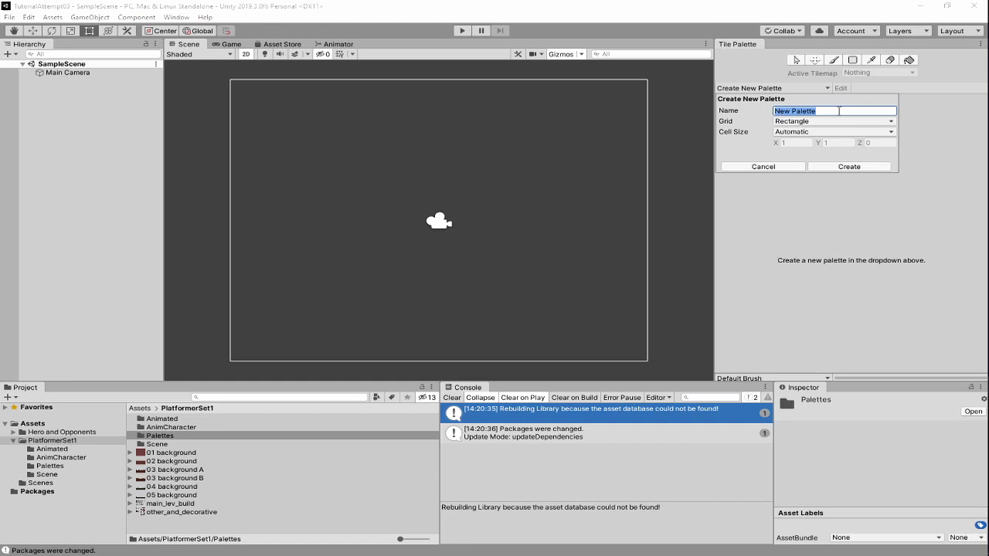
type("8")
key("BackSpace")
key("BackSpace")
type("Main")
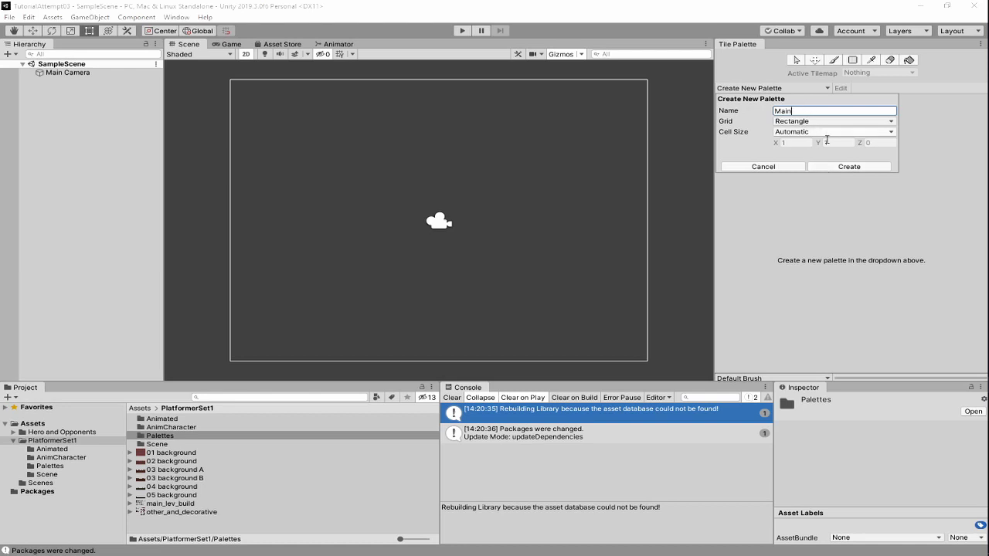
left_click(846, 173)
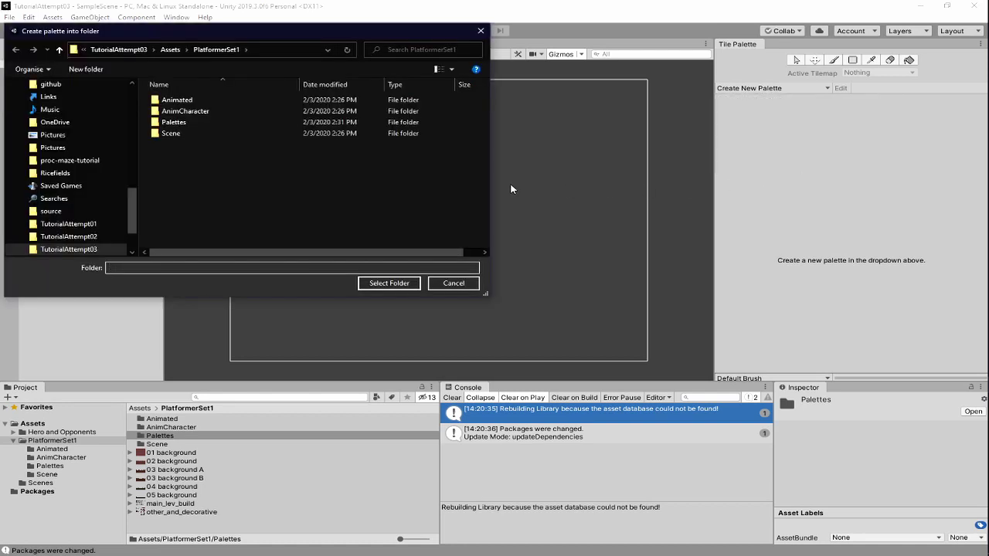
Create a 'Main' folder under Palettes in the picker and save the palette there.
double_click(177, 122)
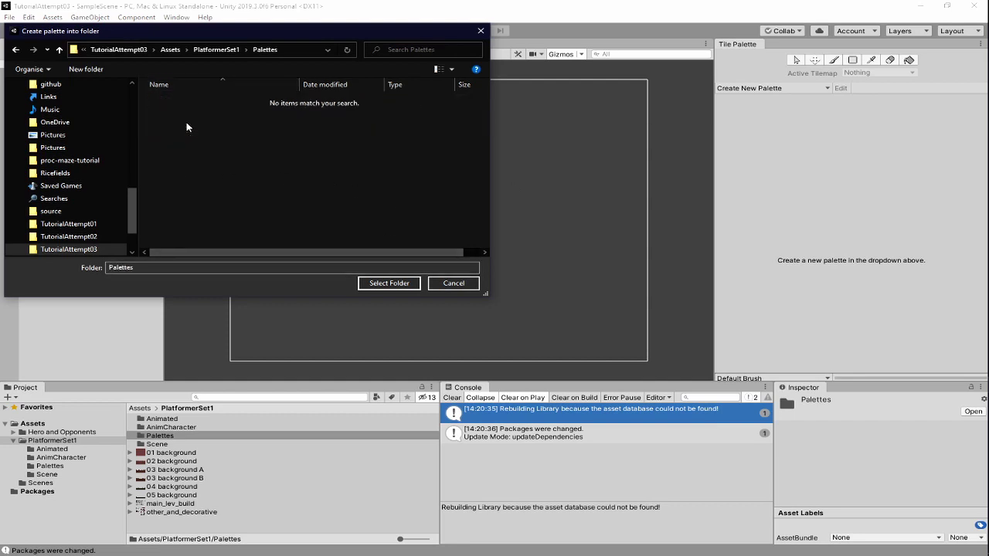
right_click(206, 187)
mouse_move(157, 323)
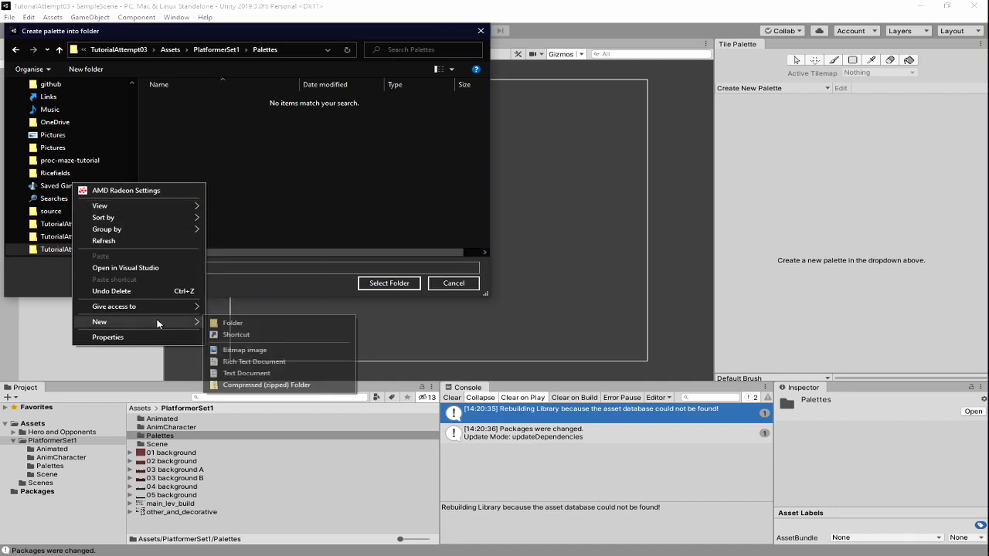
left_click(233, 323)
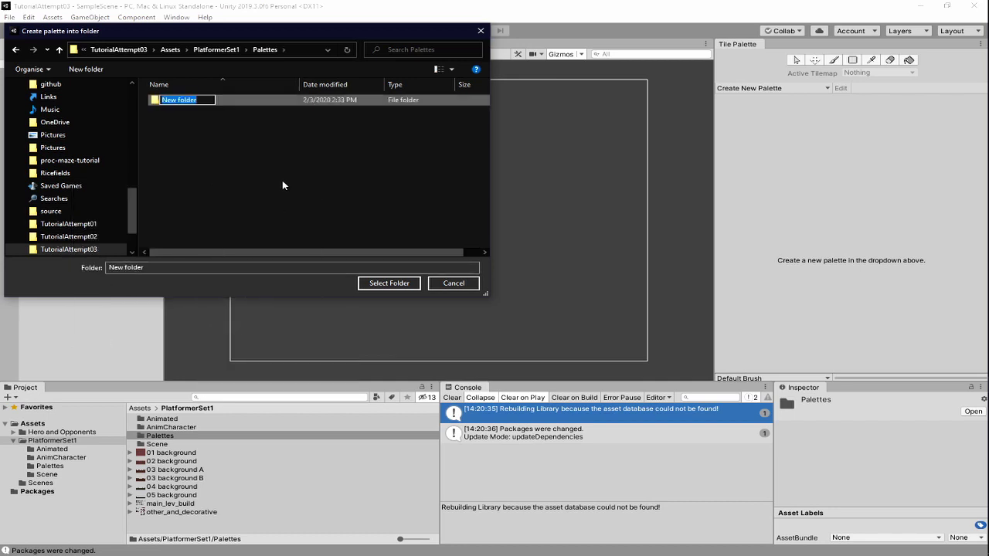
type("Main")
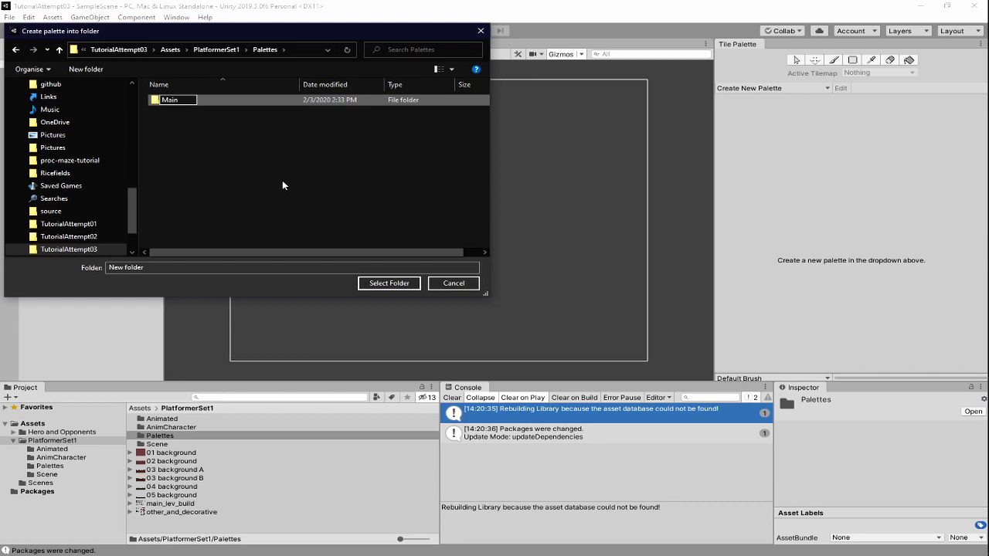
key("Return")
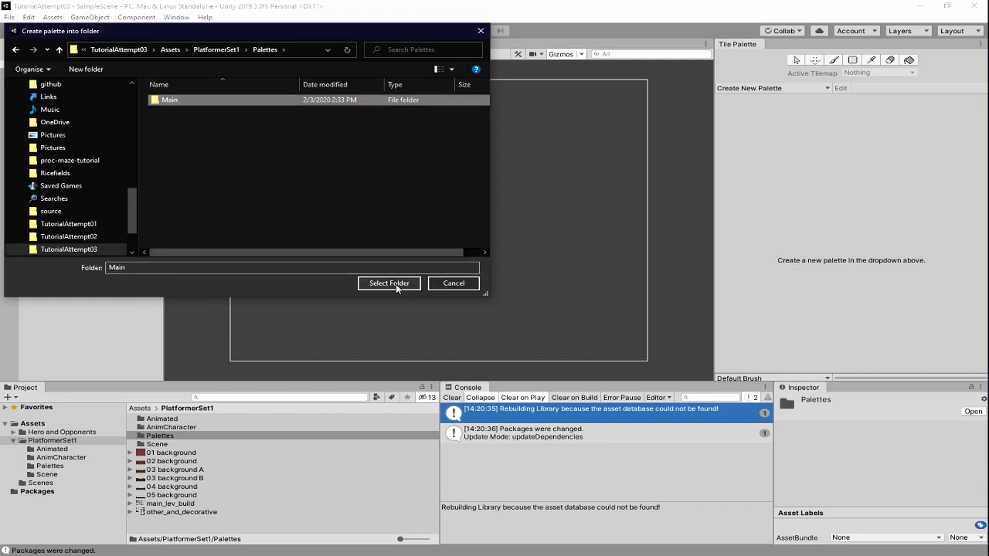
double_click(183, 102)
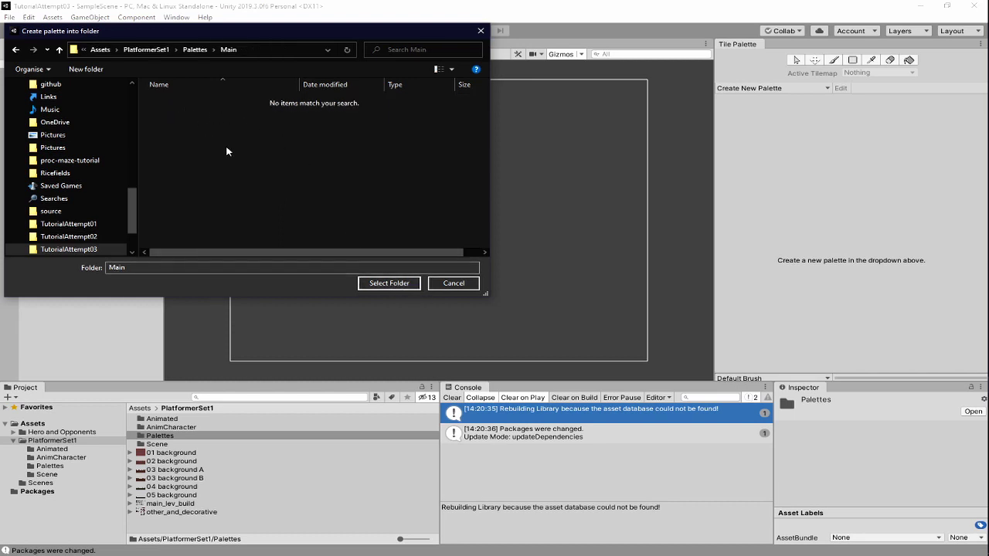
left_click(389, 283)
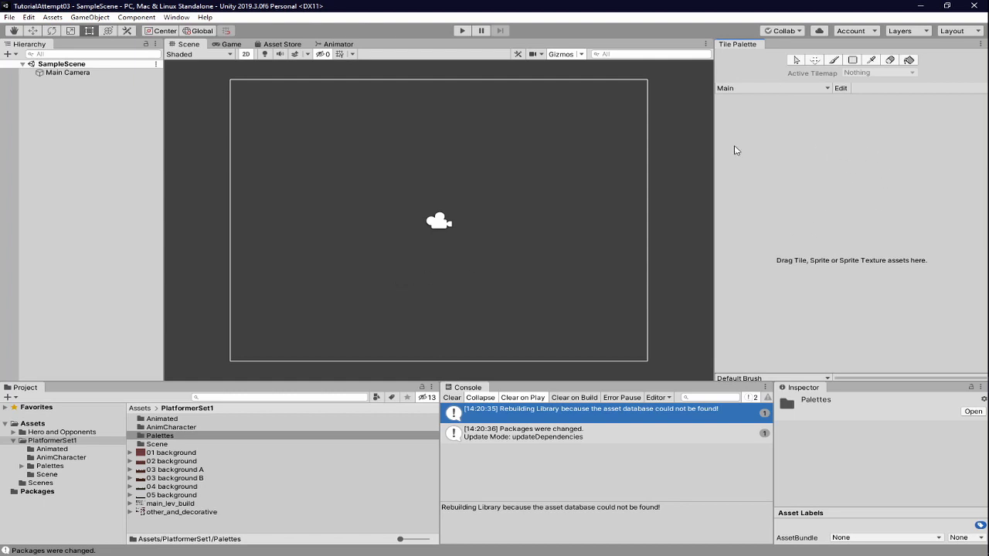
Browse into Palettes and its Main folder to check the new Main palette asset.
left_click(160, 437)
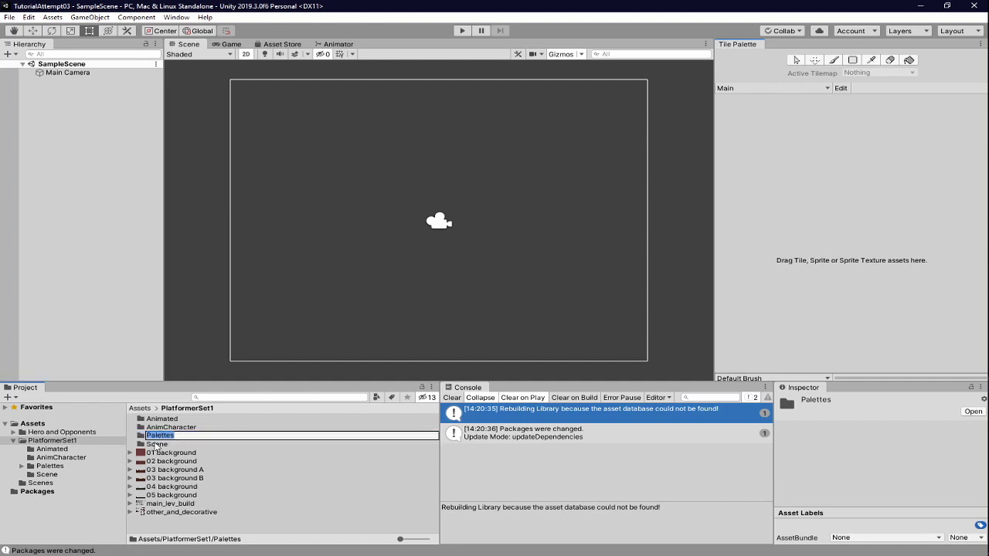
left_click(158, 438)
double_click(157, 438)
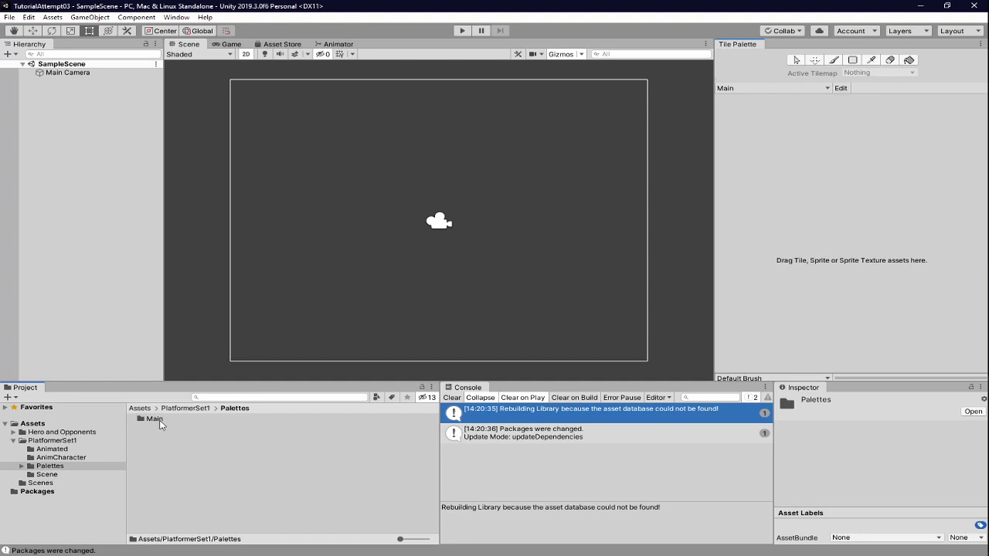
double_click(158, 420)
left_click(155, 422)
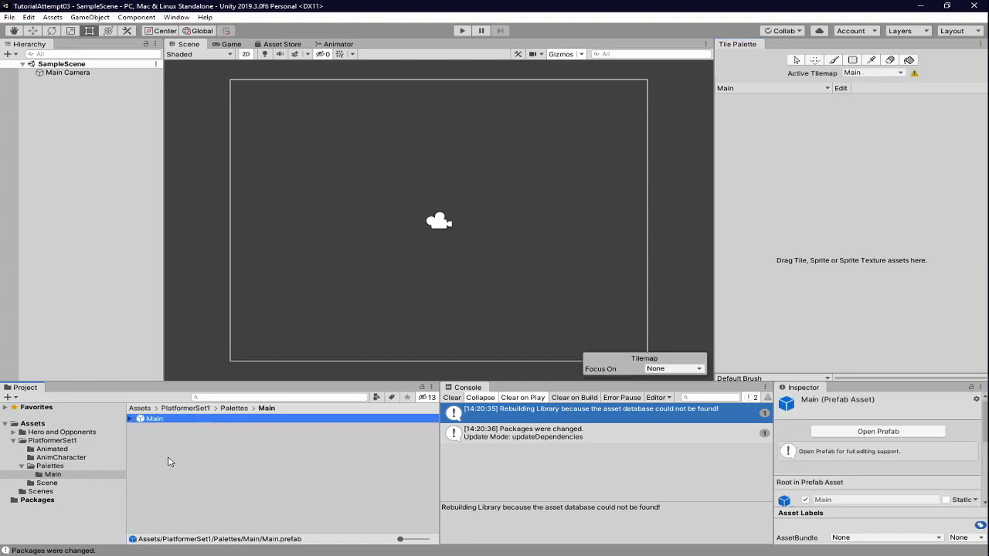
left_click(50, 466)
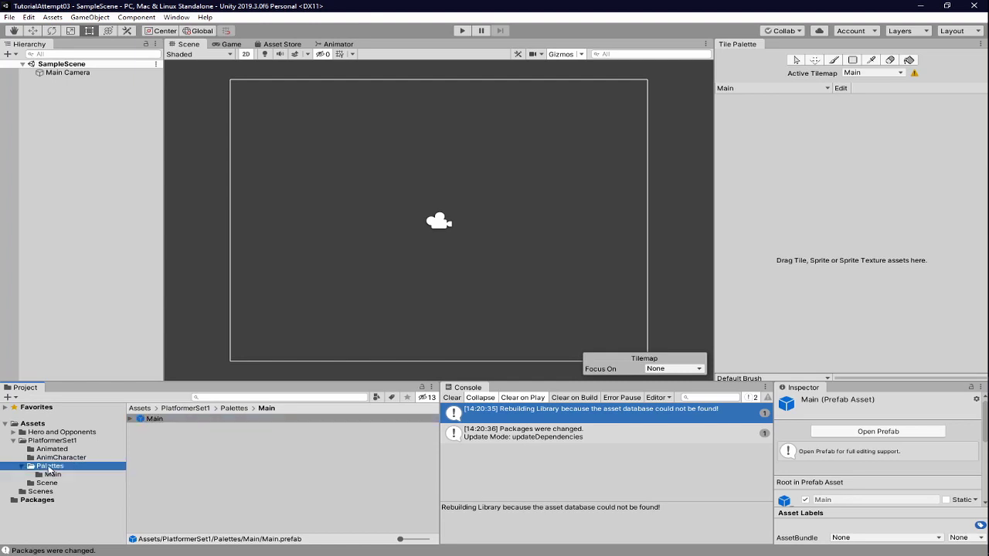
Create a 'Decors' folder inside Palettes and open it.
right_click(180, 448)
mouse_move(316, 183)
left_click(427, 136)
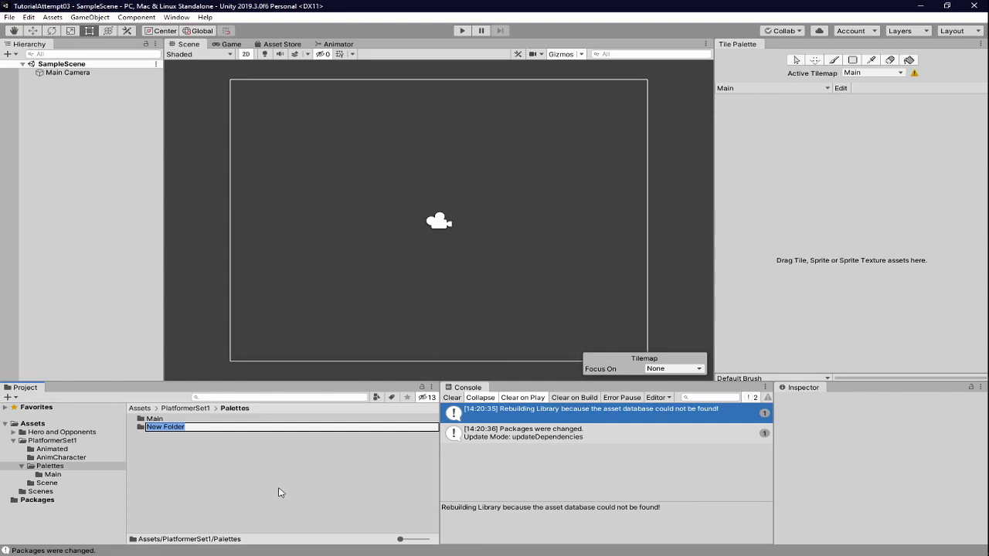
type("Decors")
key("Return")
left_click(240, 461)
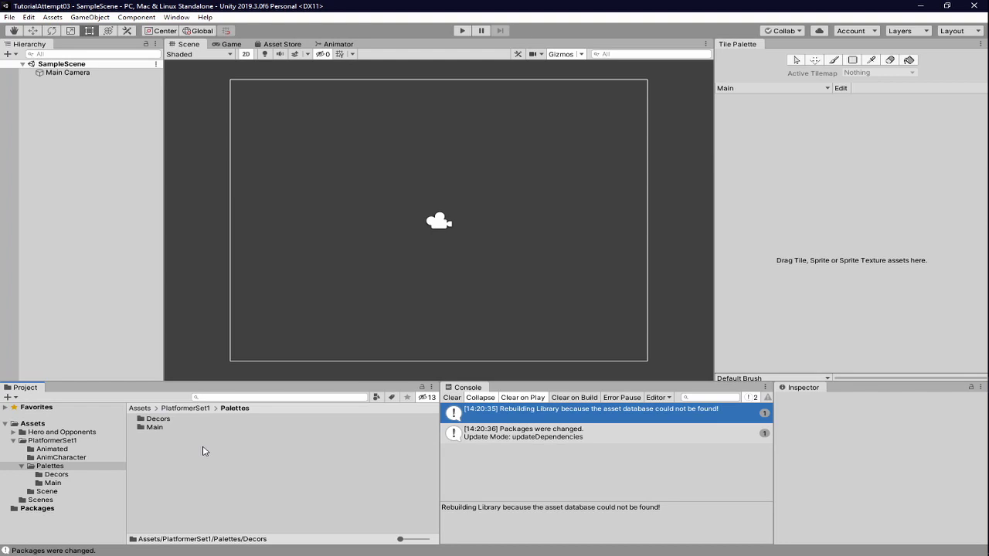
double_click(172, 419)
Create a new tile palette named 'Decors' and save it into the Decors folder.
left_click(775, 89)
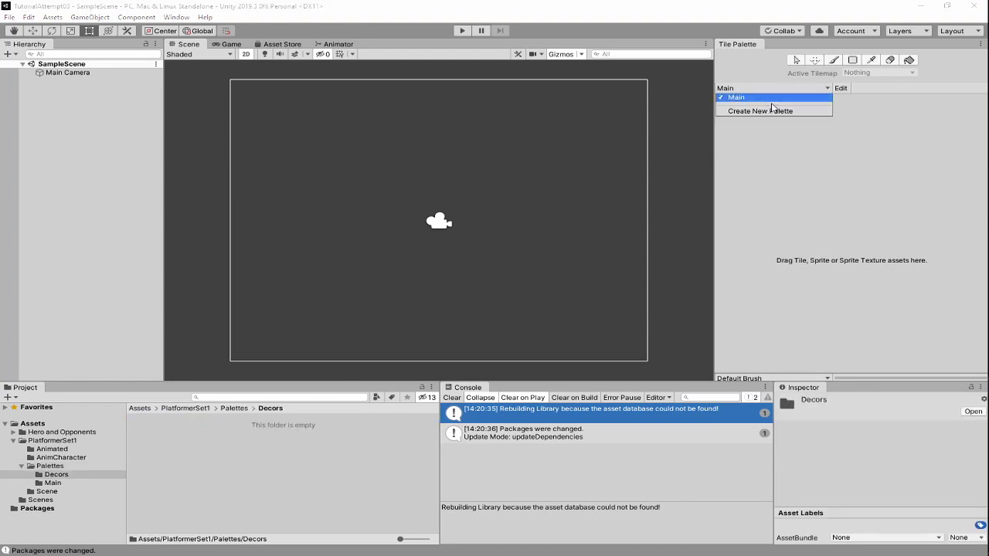
left_click(767, 110)
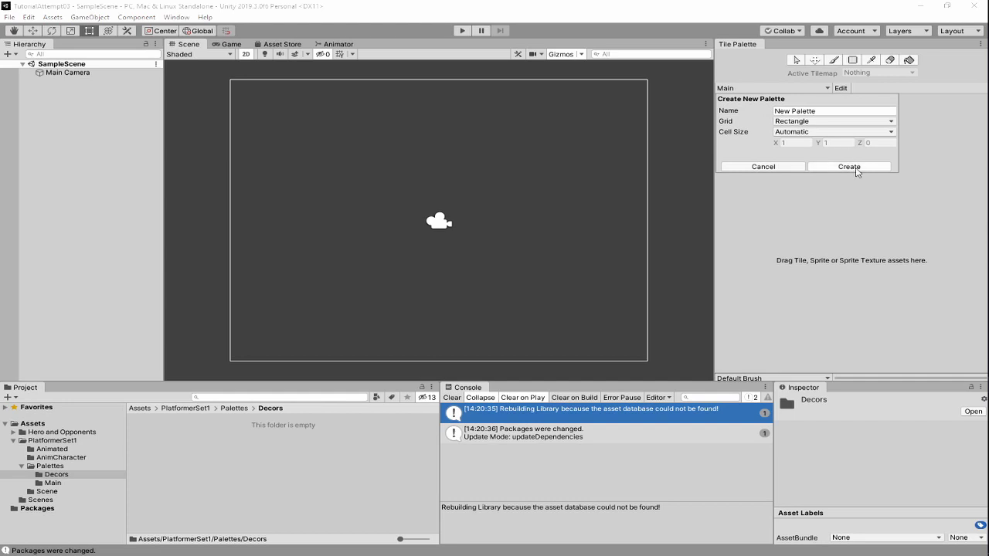
left_click(835, 111)
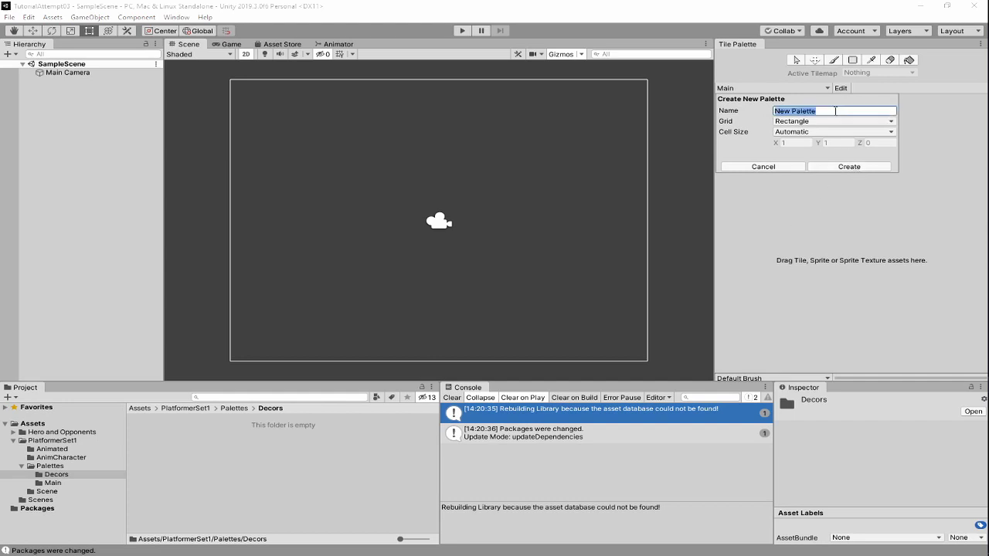
type("Decors")
left_click(849, 167)
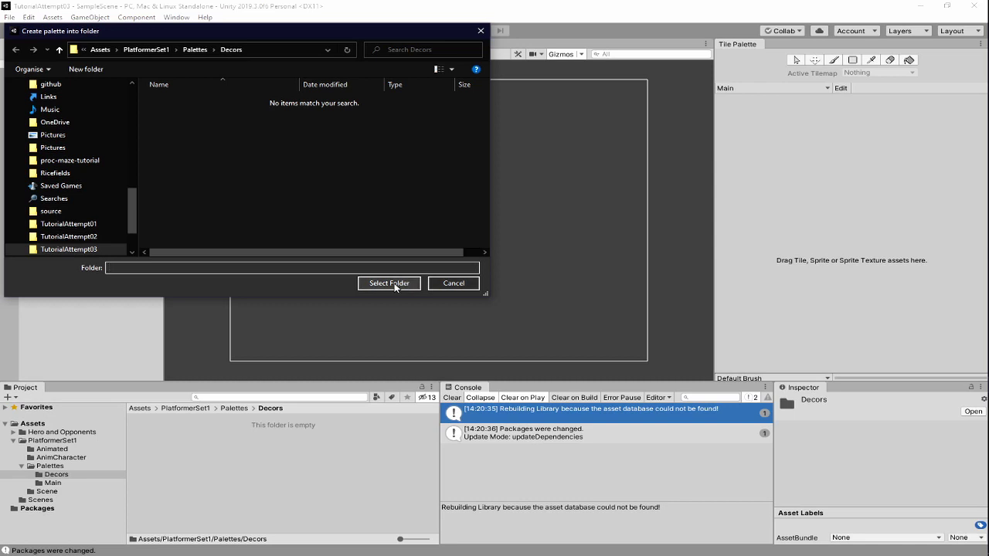
left_click(393, 283)
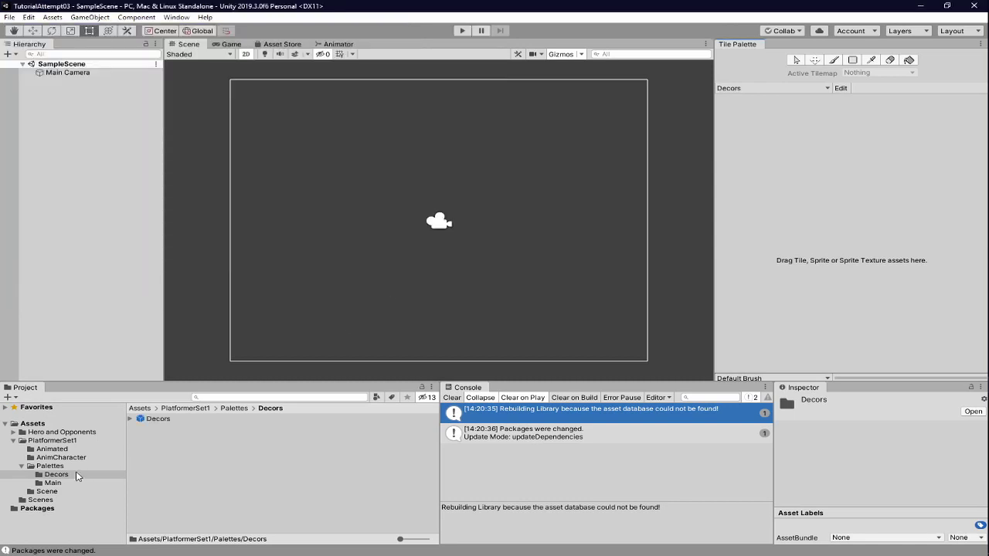
Check the Decors and Main folders, then select main_lev_build in PlatformerSet1.
left_click(57, 475)
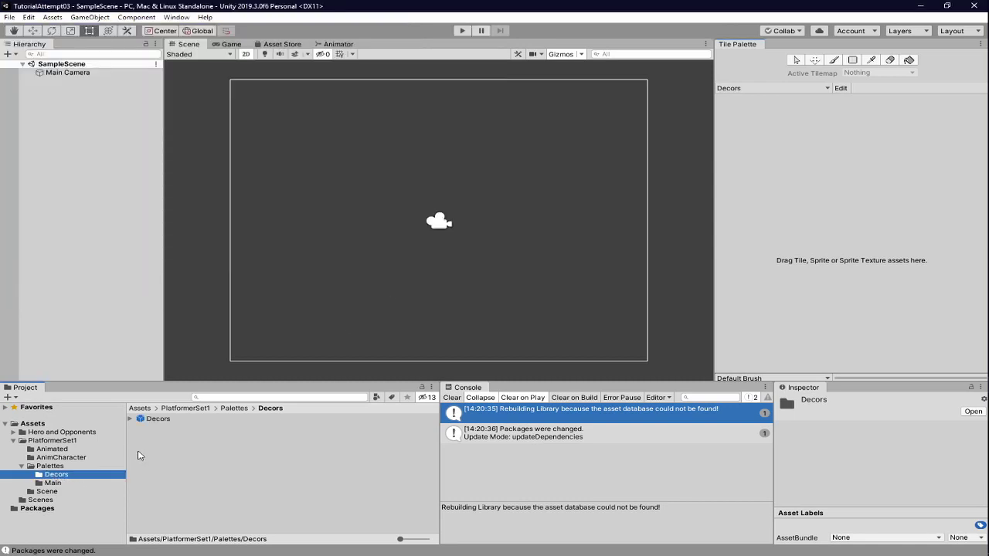
left_click(53, 483)
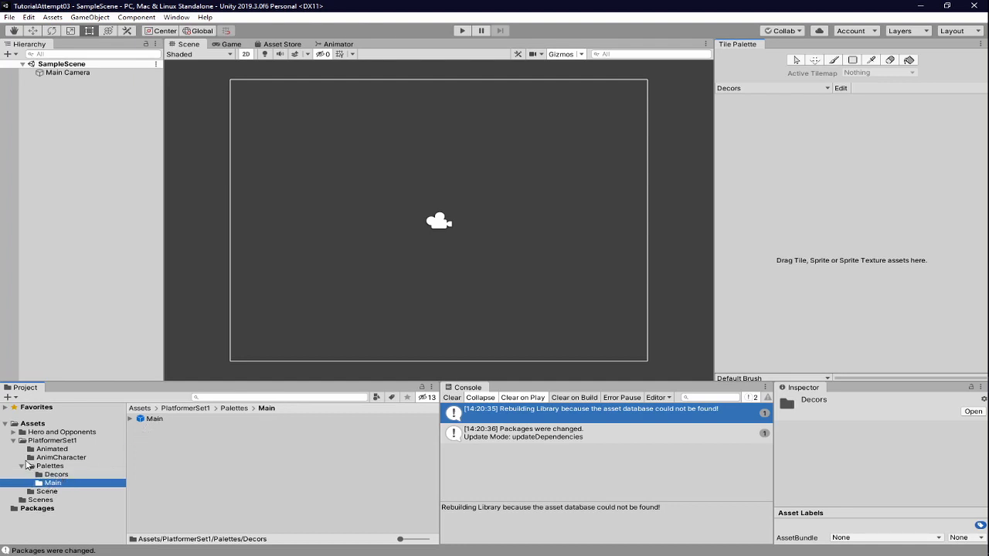
left_click(52, 441)
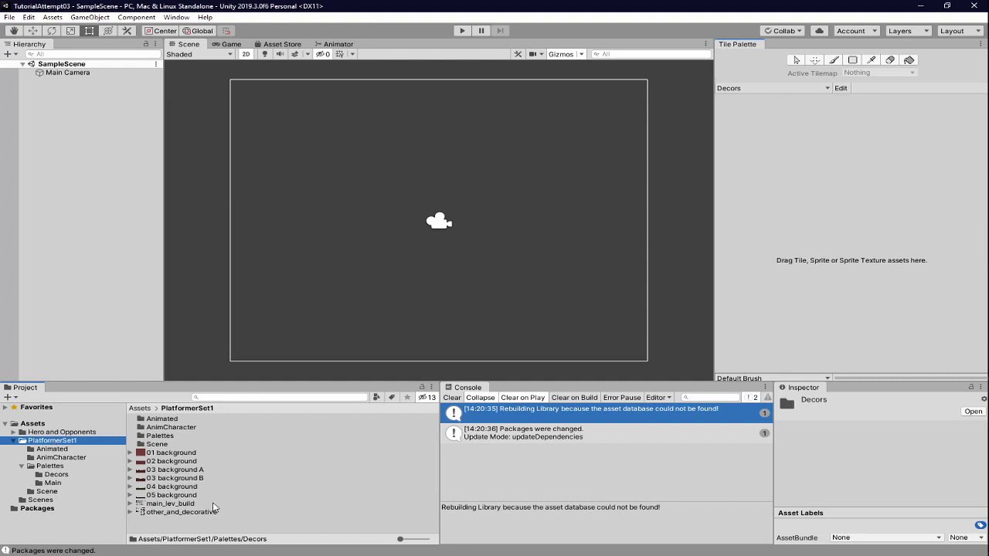
left_click(178, 504)
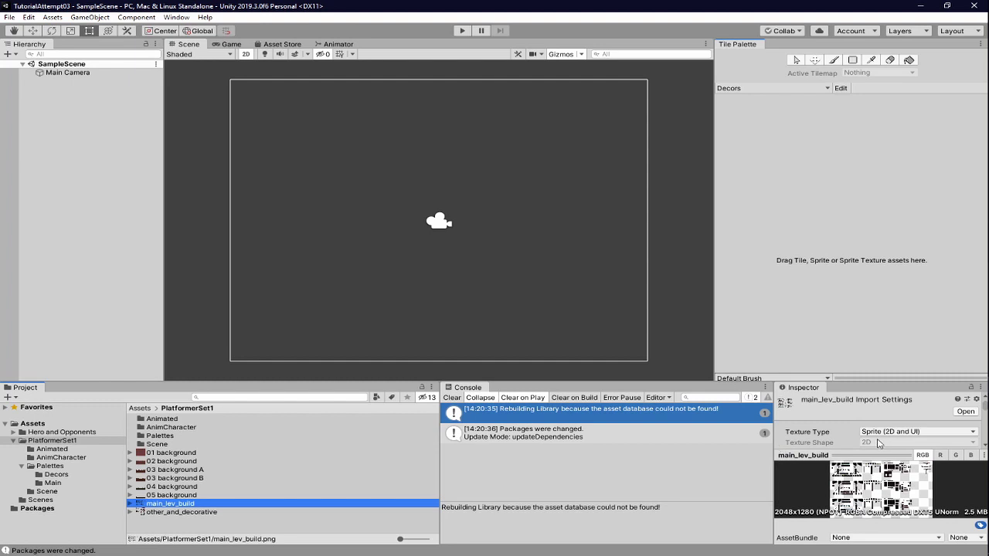
Float the Inspector as a large full-height window with an enlarged texture preview.
left_click_drag(802, 388, 956, 321)
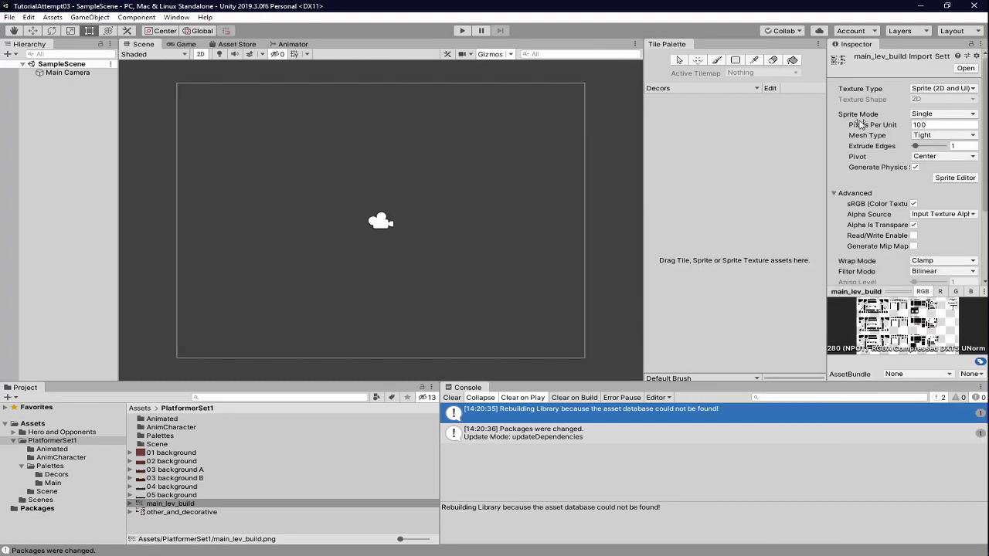
left_click_drag(845, 49, 594, 430)
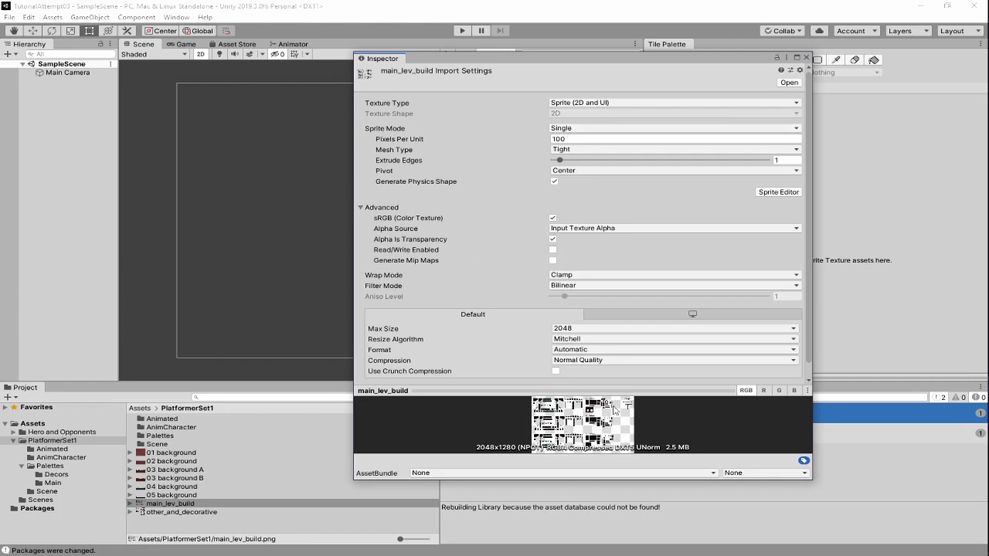
left_click_drag(569, 390, 581, 100)
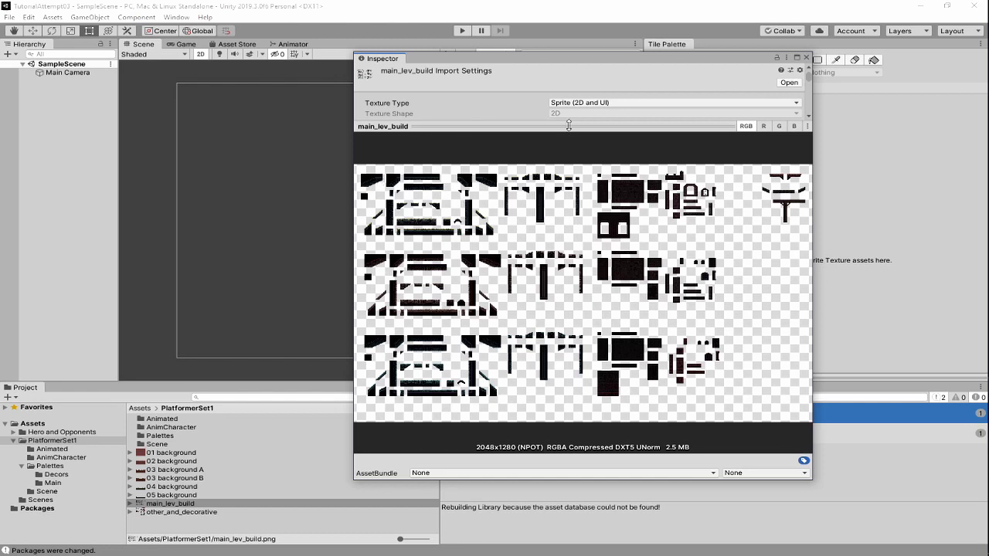
Preview the 01, 02, 03 A and 03 B backgrounds, then main_lev_build with the preview collapsed.
left_click(173, 457)
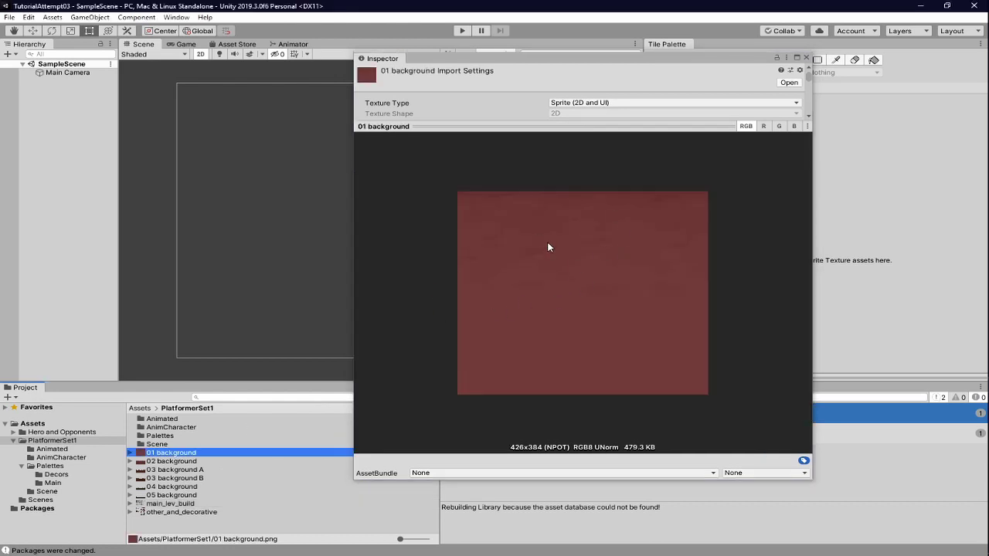
left_click(187, 461)
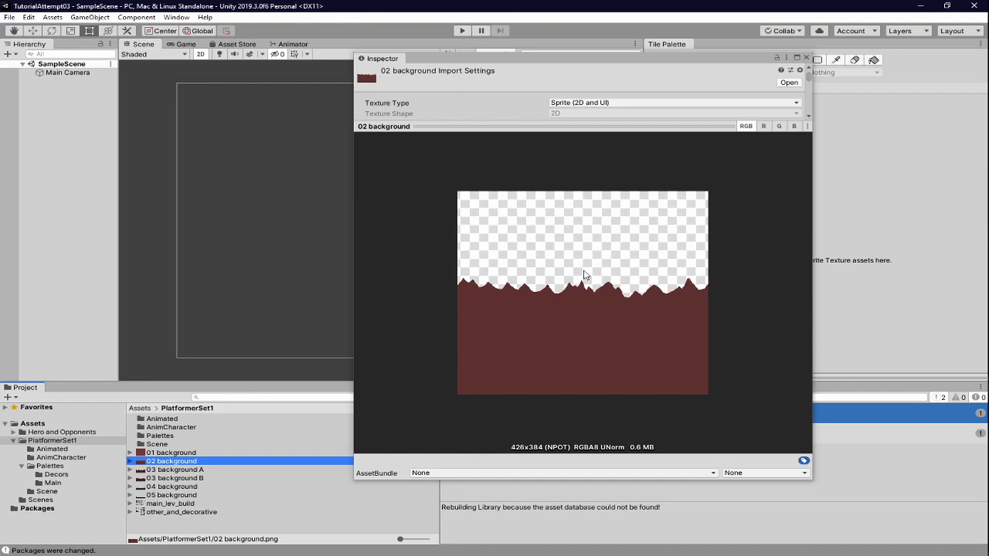
left_click(205, 468)
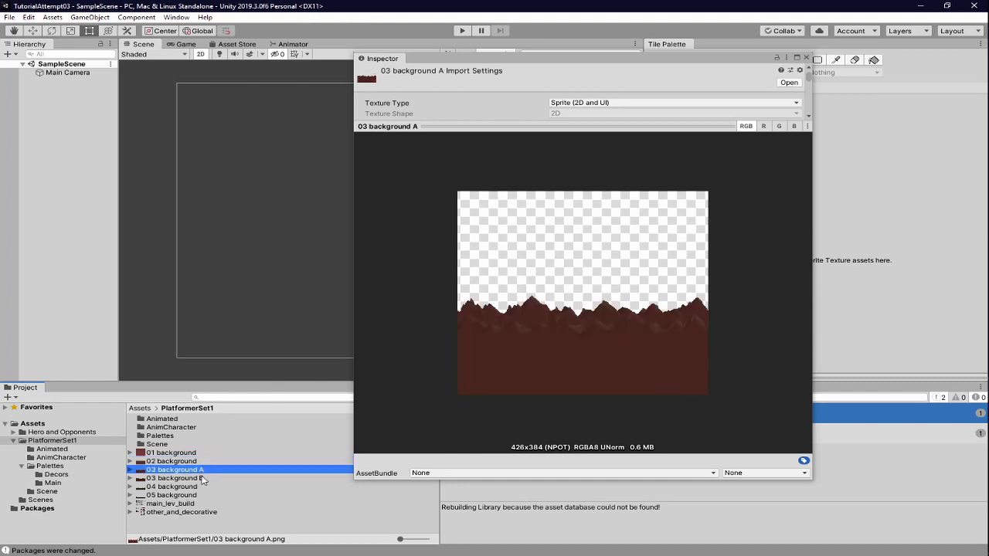
left_click(202, 478)
left_click(178, 504)
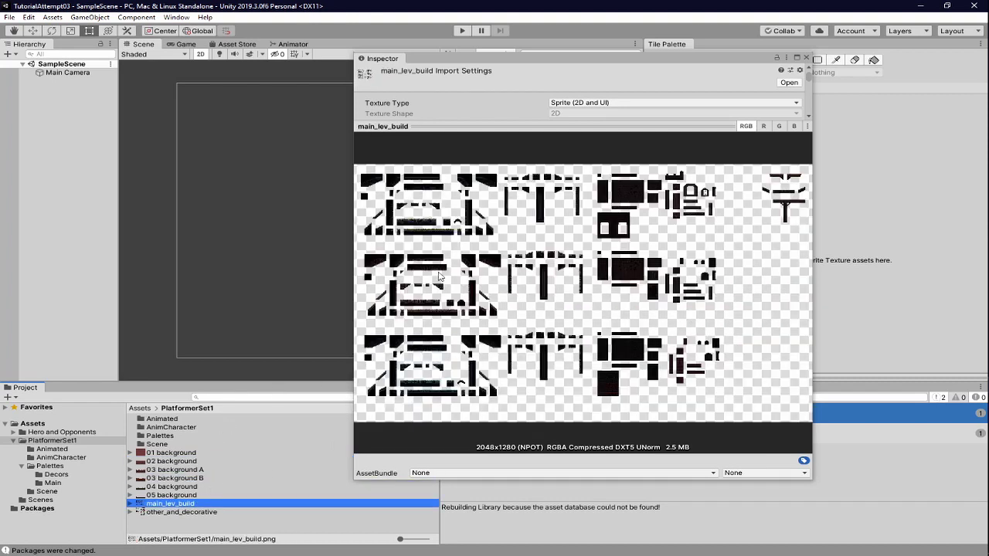
left_click(451, 128)
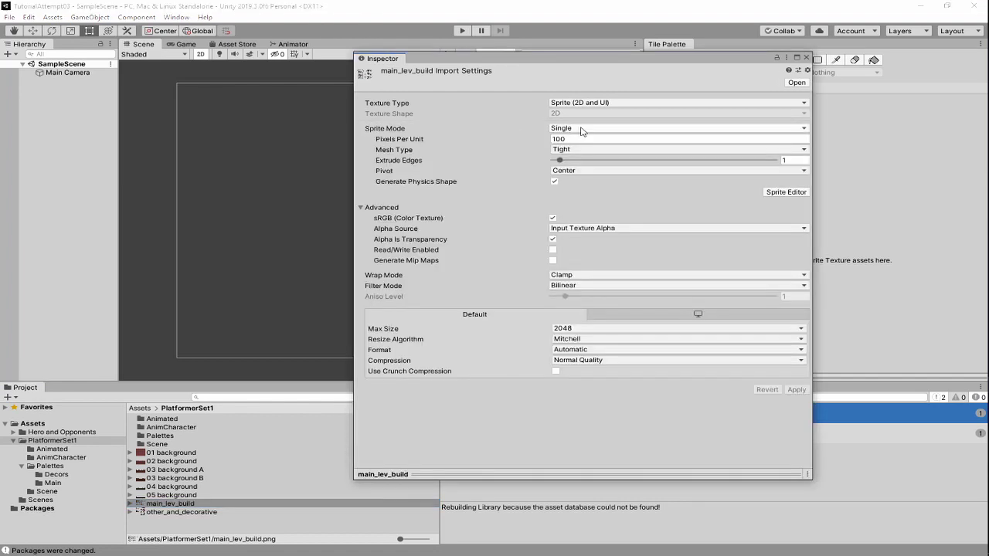
Set main_lev_build's Sprite Mode to Multiple and Pixels Per Unit to 16.
left_click(581, 130)
left_click(583, 152)
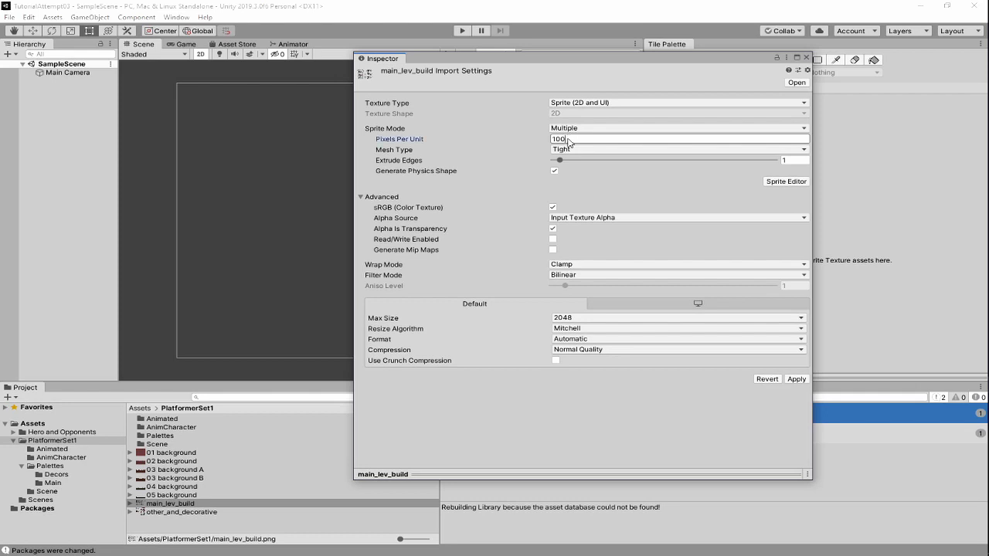
left_click(569, 138)
type("16")
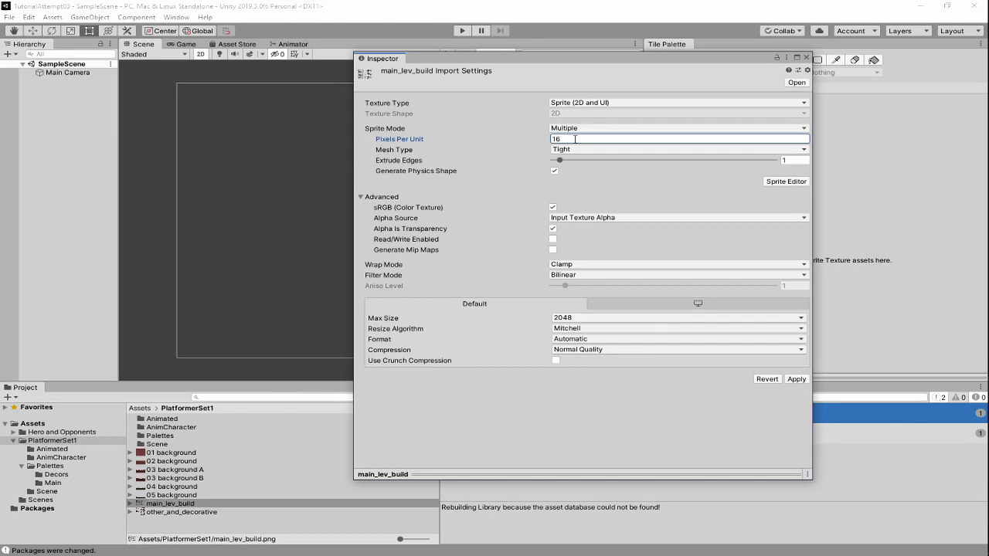
Switch main_lev_build to Point filtering and Compression None, then apply the import settings.
left_click(579, 275)
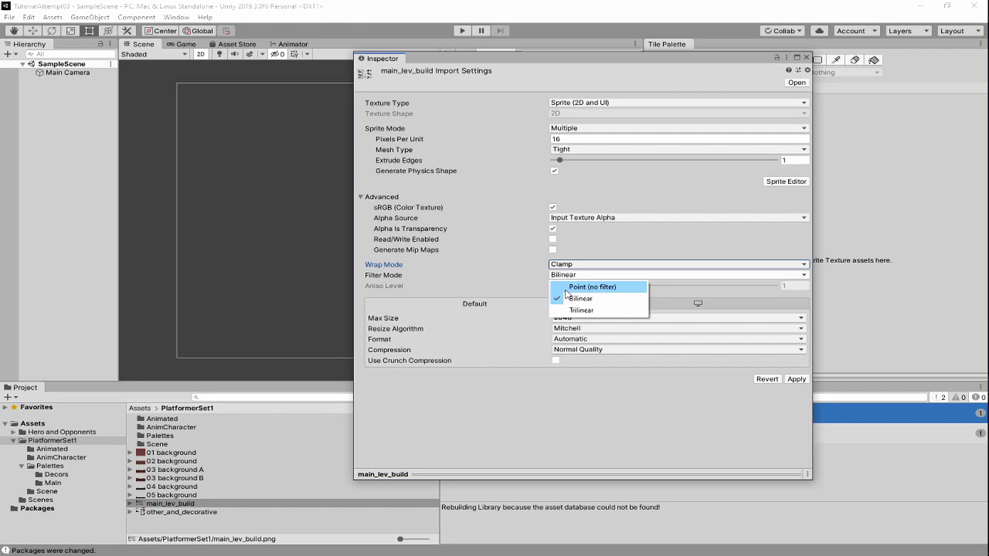
left_click(565, 288)
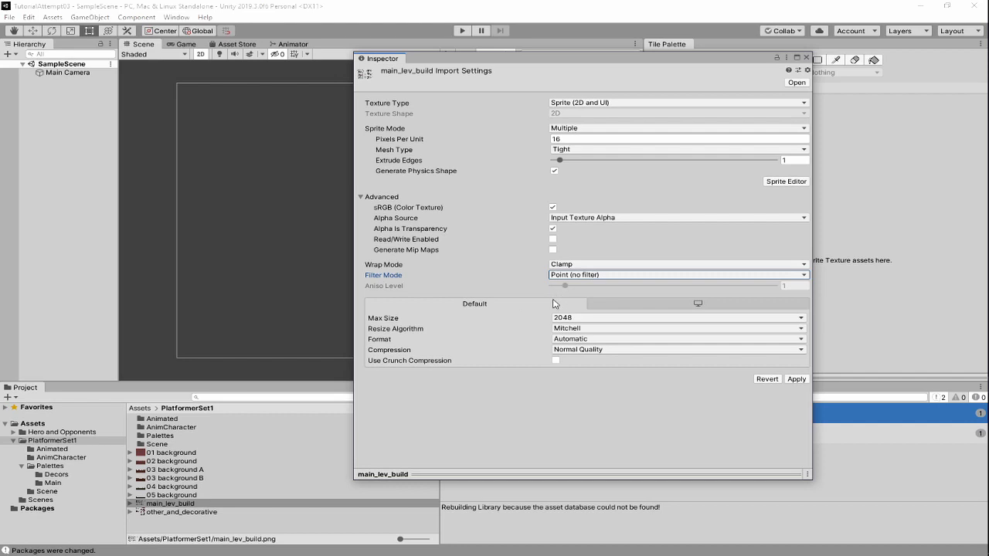
left_click(595, 349)
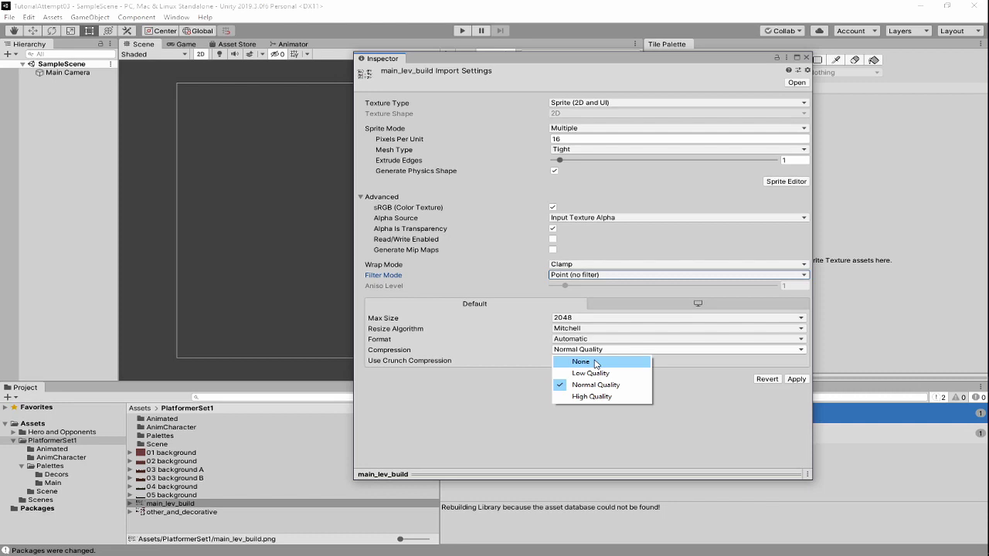
left_click(596, 362)
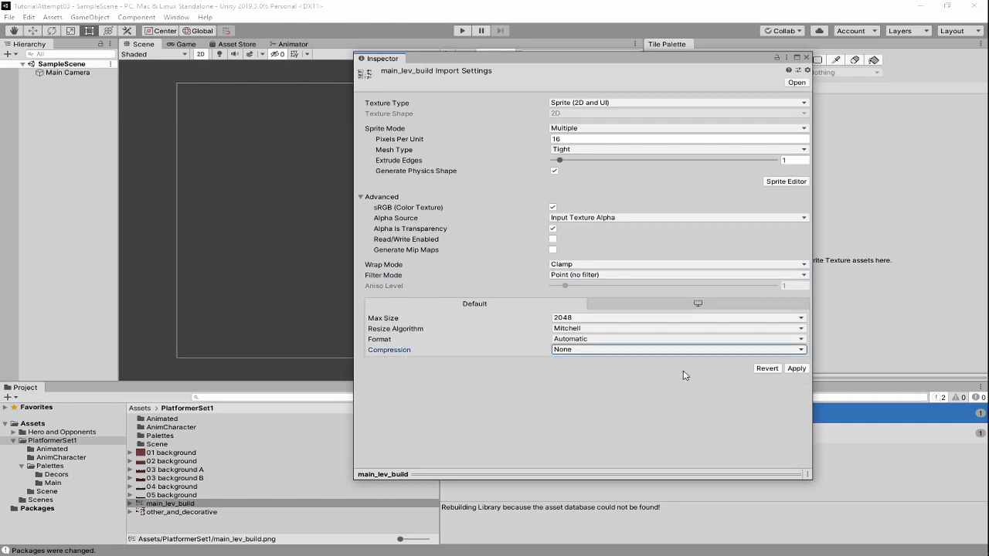
left_click(797, 369)
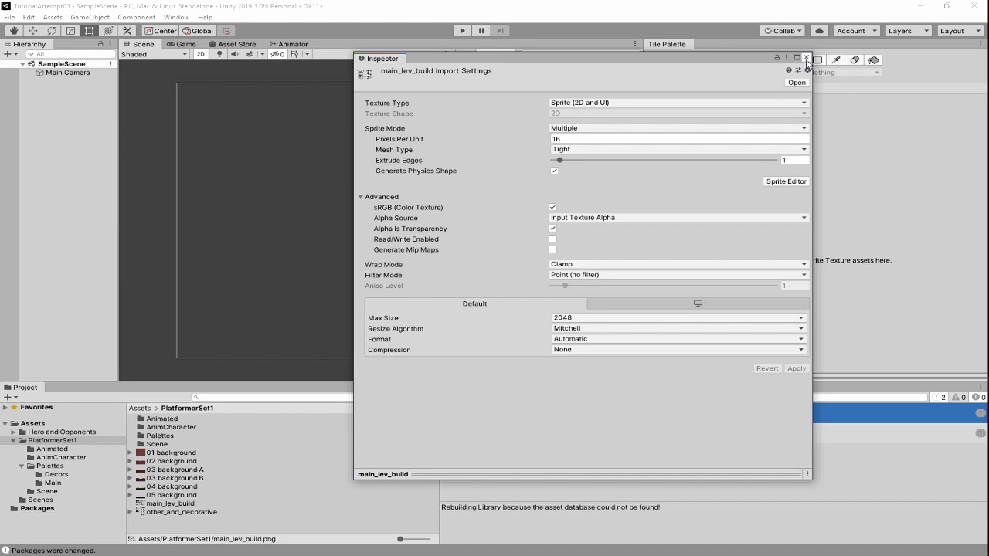
Slice main_lev_build in the Sprite Editor using Grid By Cell Size with 16 x 16 pixel cells.
left_click(785, 181)
left_click(61, 17)
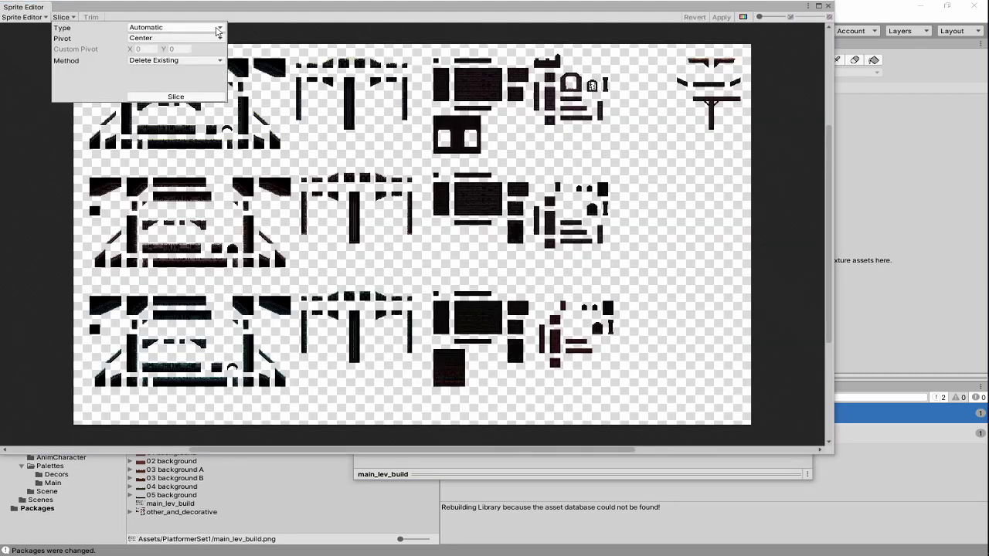
left_click(175, 29)
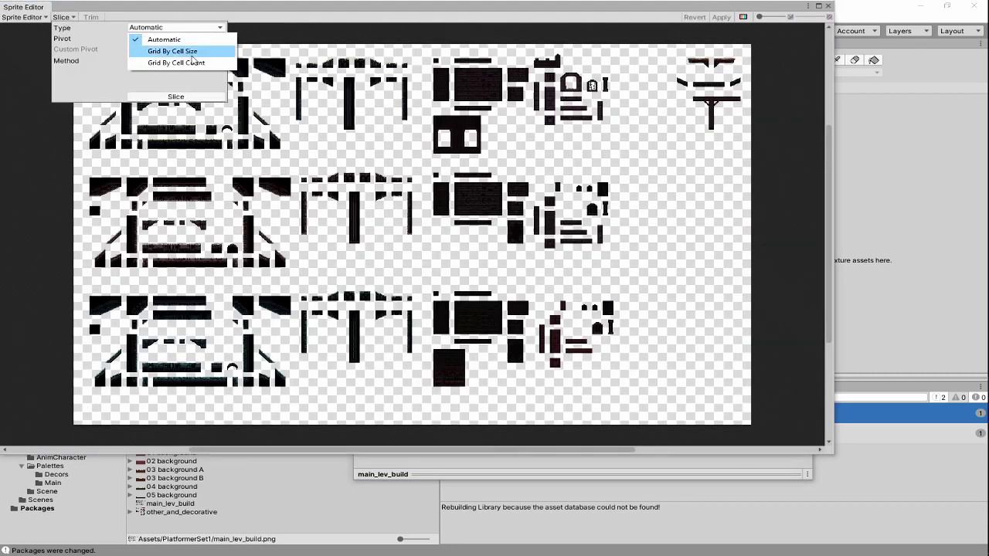
left_click(193, 52)
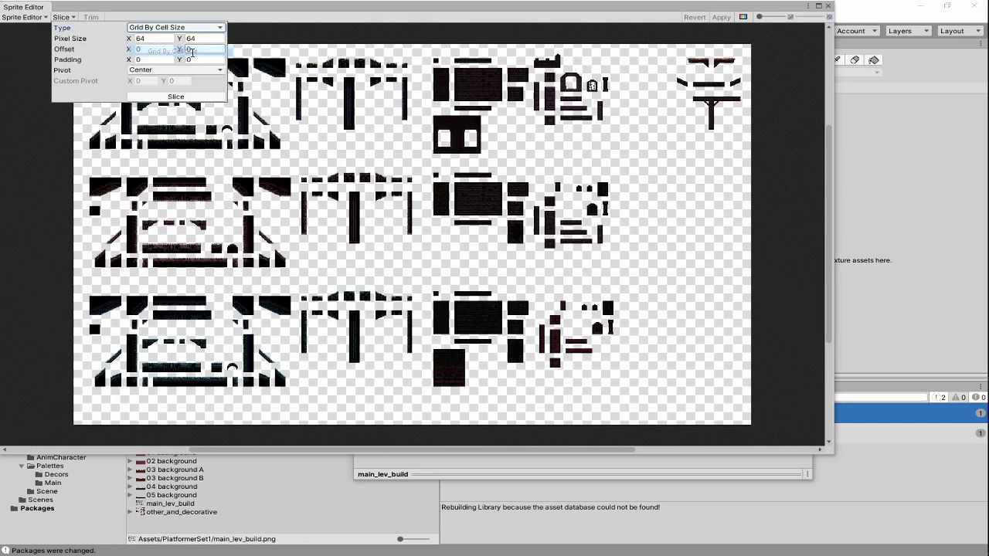
left_click(150, 38)
type("1")
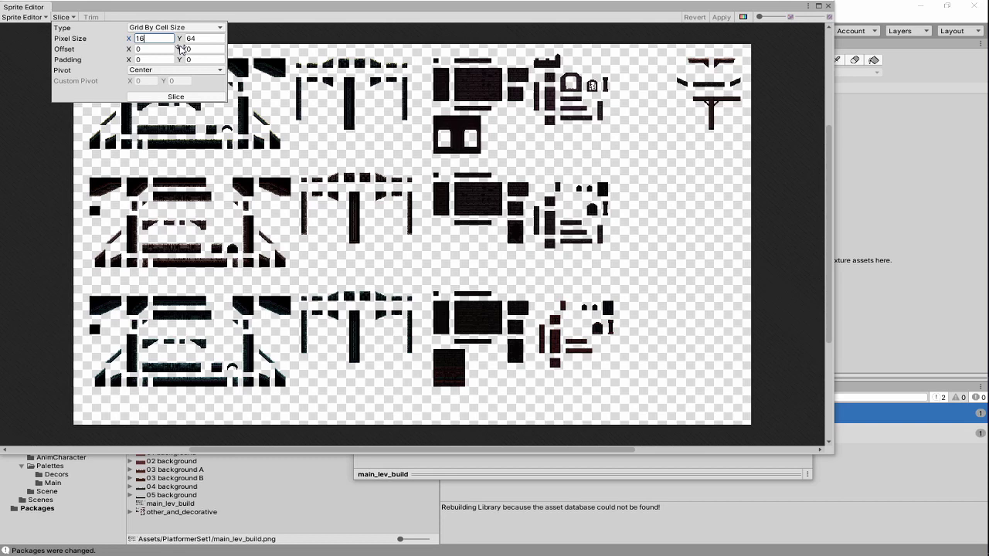
left_click(200, 37)
type("1")
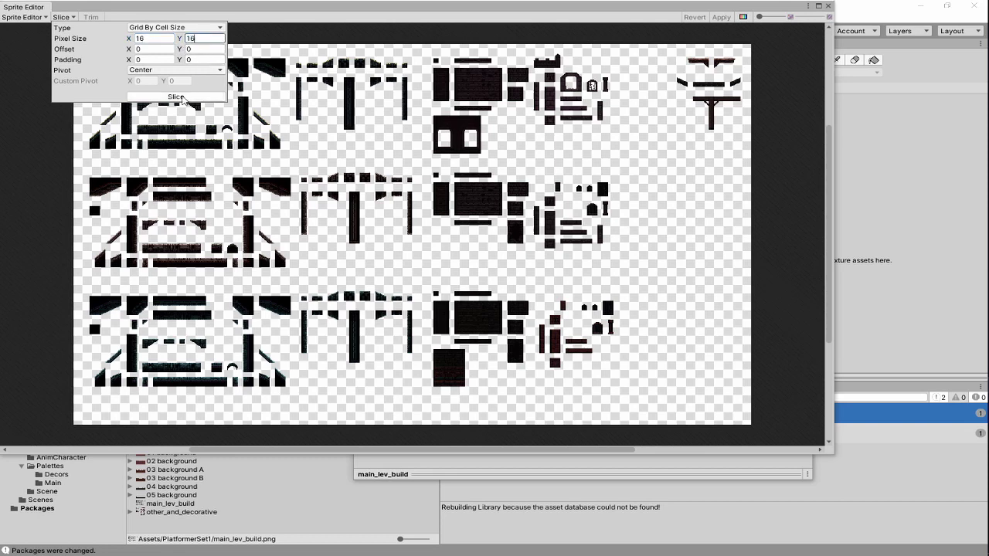
left_click(176, 96)
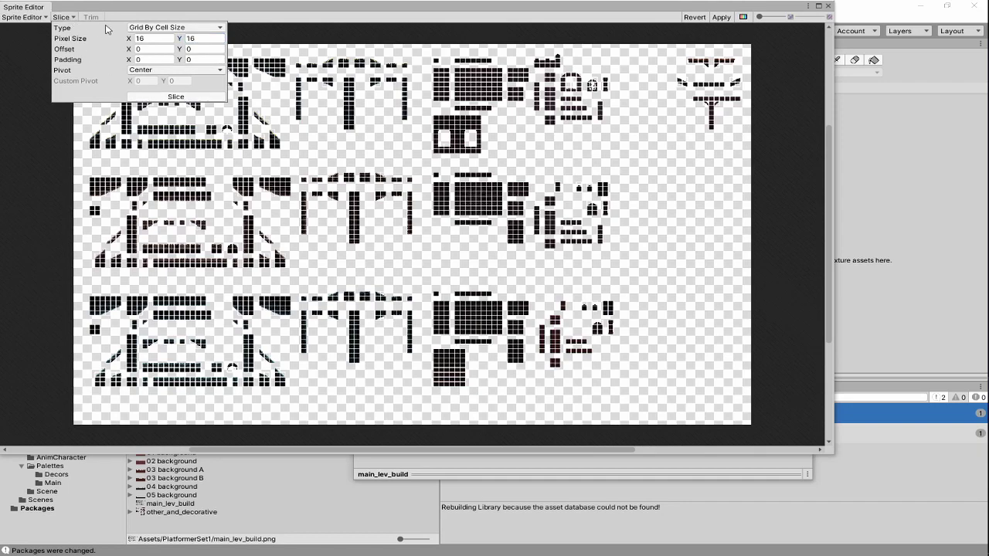
Close the Slice popup and zoom in and out to inspect the 16×16 tiles.
left_click(11, 90)
scroll(253, 139, "up", 3)
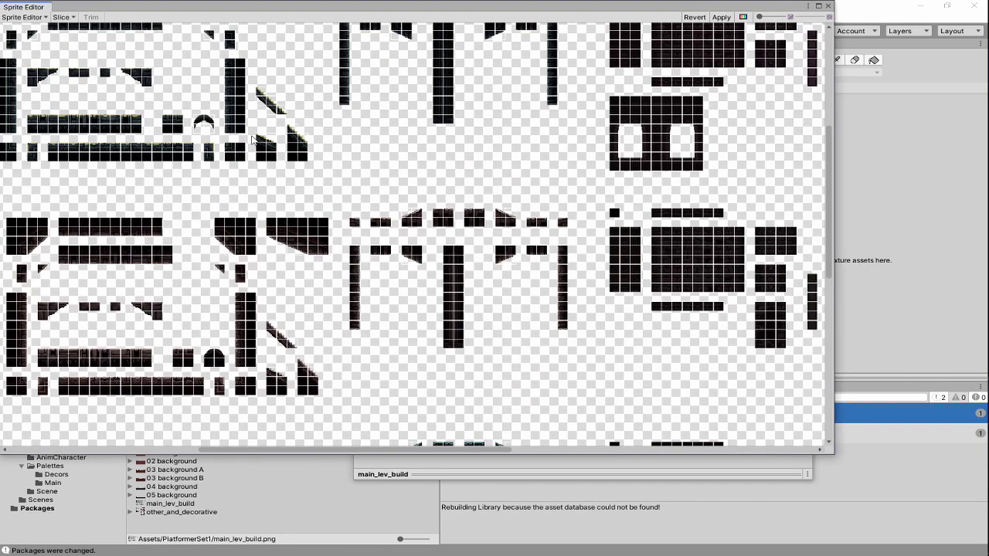
scroll(253, 139, "up", 8)
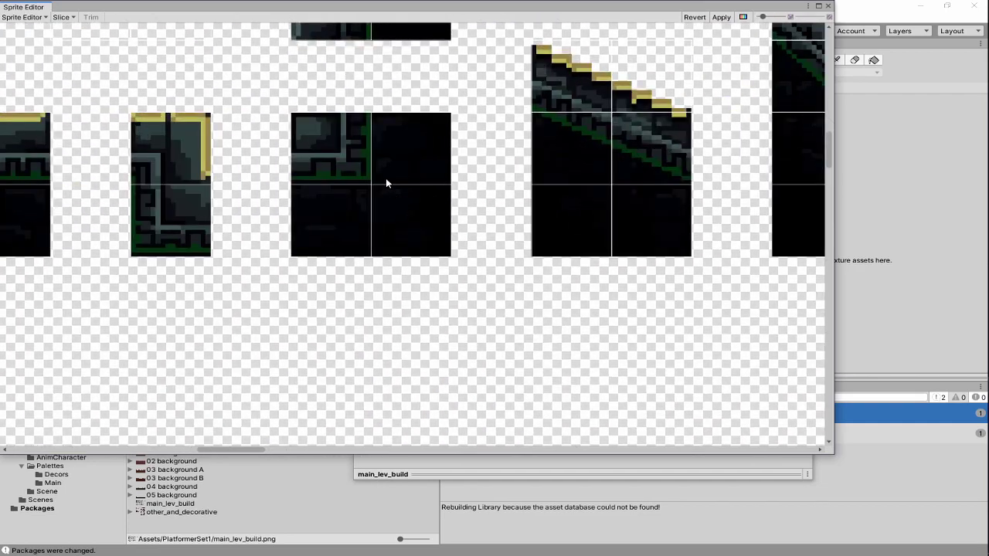
scroll(387, 183, "up", 2)
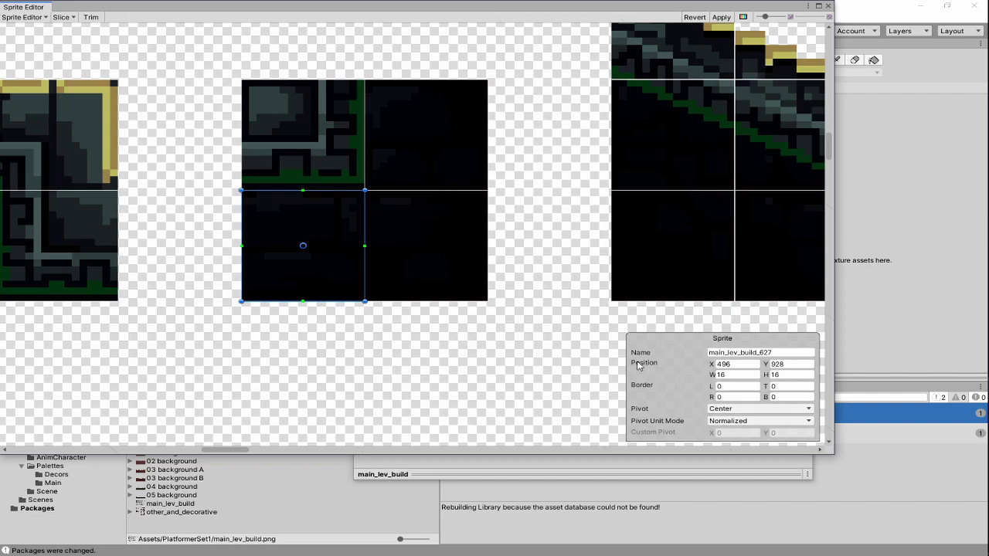
left_click(191, 253)
scroll(534, 285, "down", 5)
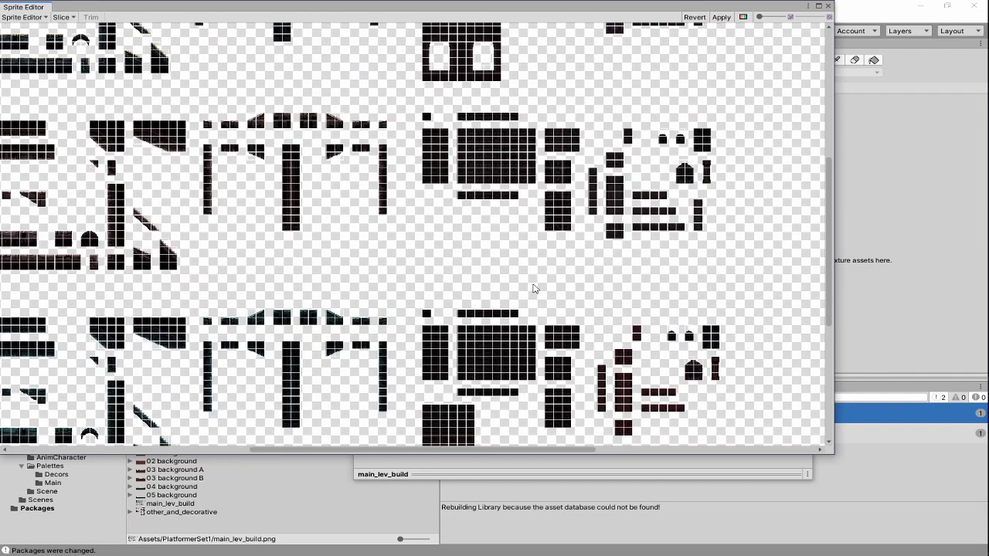
scroll(490, 389, "up", 8)
scroll(492, 147, "down", 5)
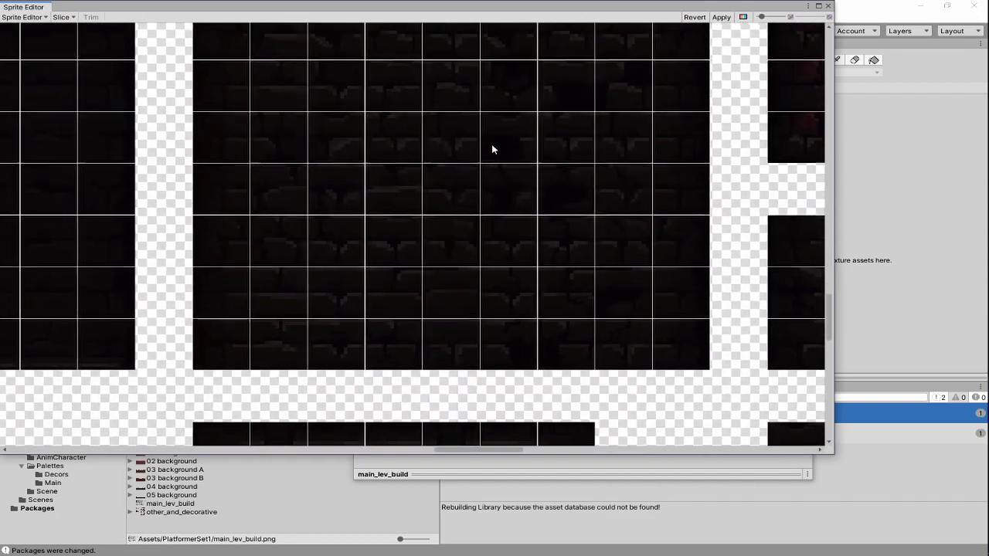
scroll(520, 199, "down", 8)
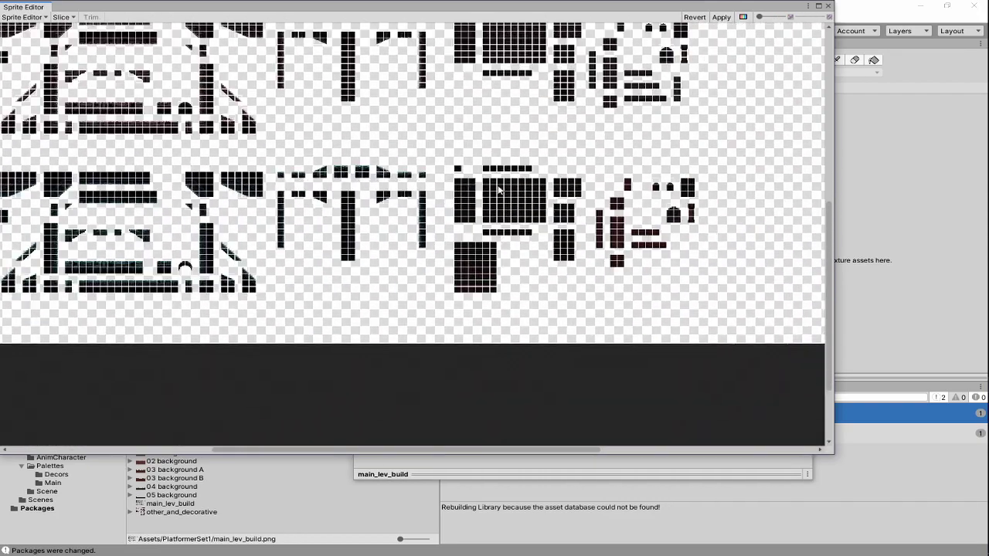
scroll(490, 252, "up", 3)
scroll(490, 251, "down", 5)
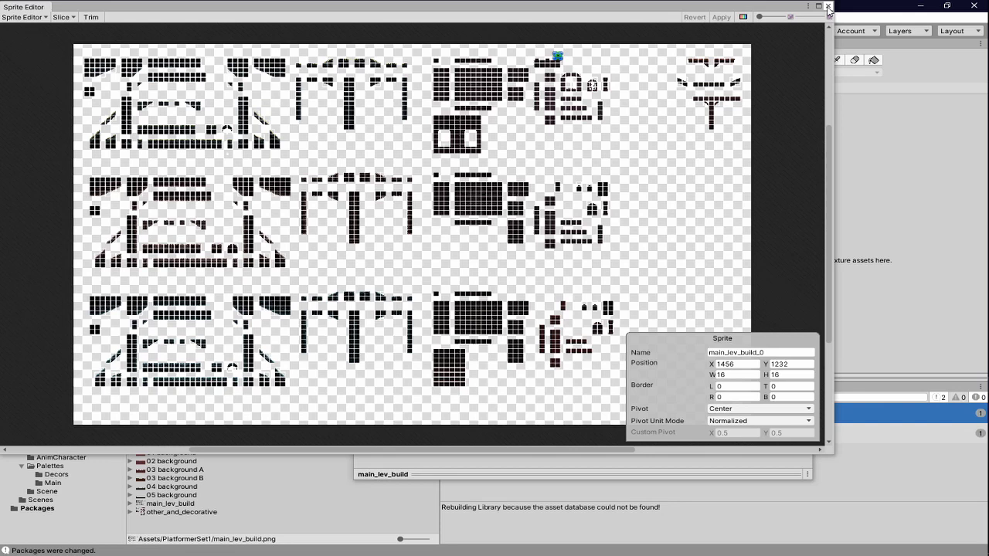
Close the Sprite Editor and set other_and_decorative to Multiple sprite mode with 16 Pixels Per Unit.
left_click(828, 6)
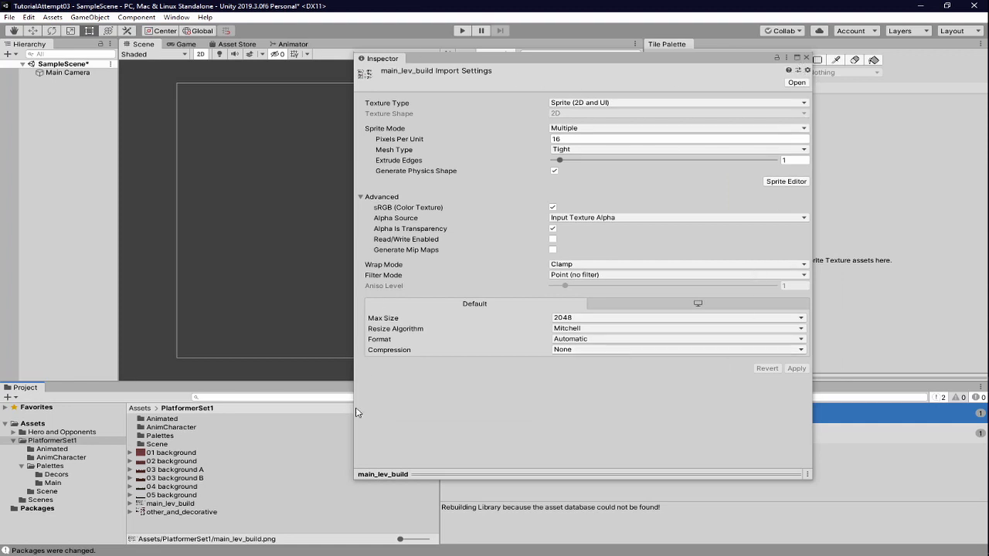
left_click(159, 513)
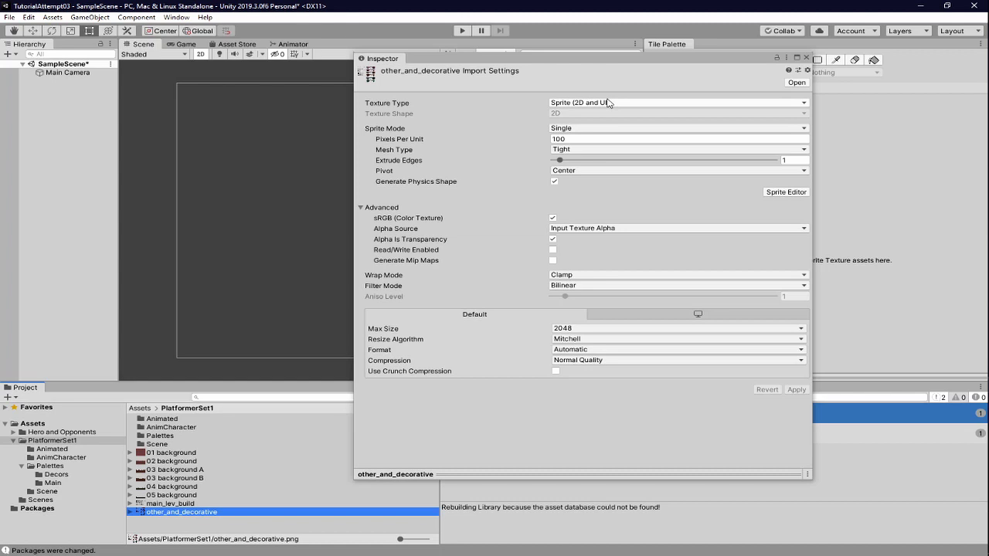
left_click(579, 129)
left_click(582, 151)
left_click(575, 138)
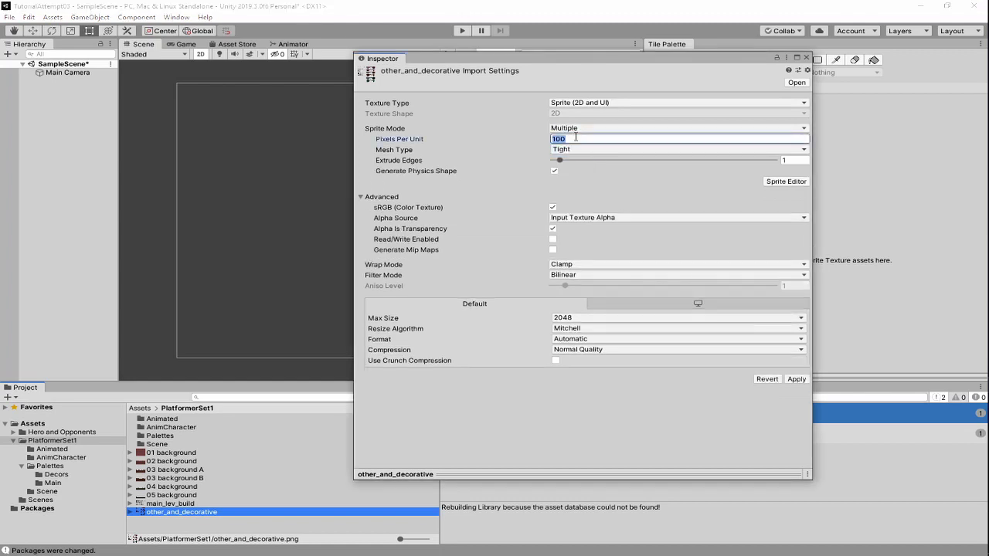
type("16")
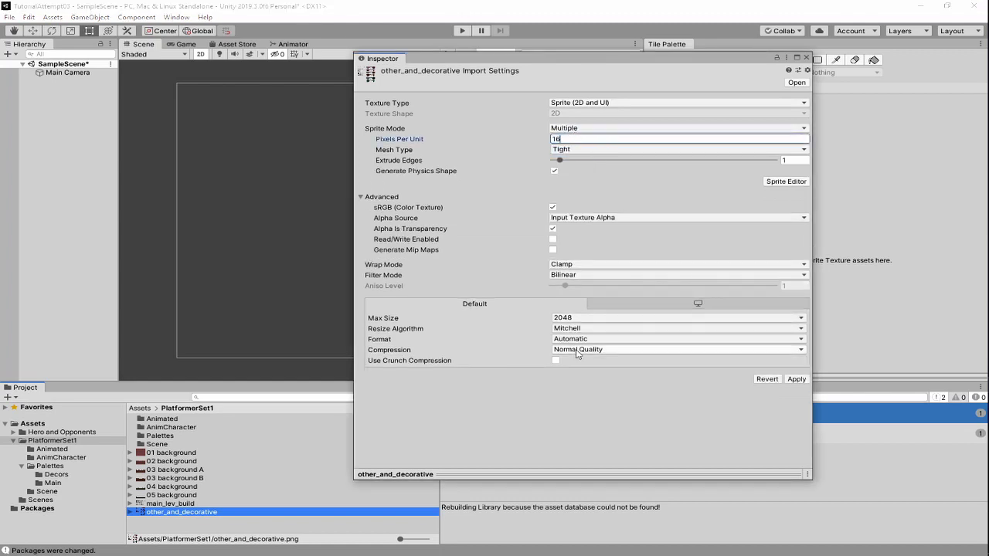
Give other_and_decorative Compression None and Point filtering, apply, and open its Sprite Editor.
left_click(572, 348)
left_click(575, 357)
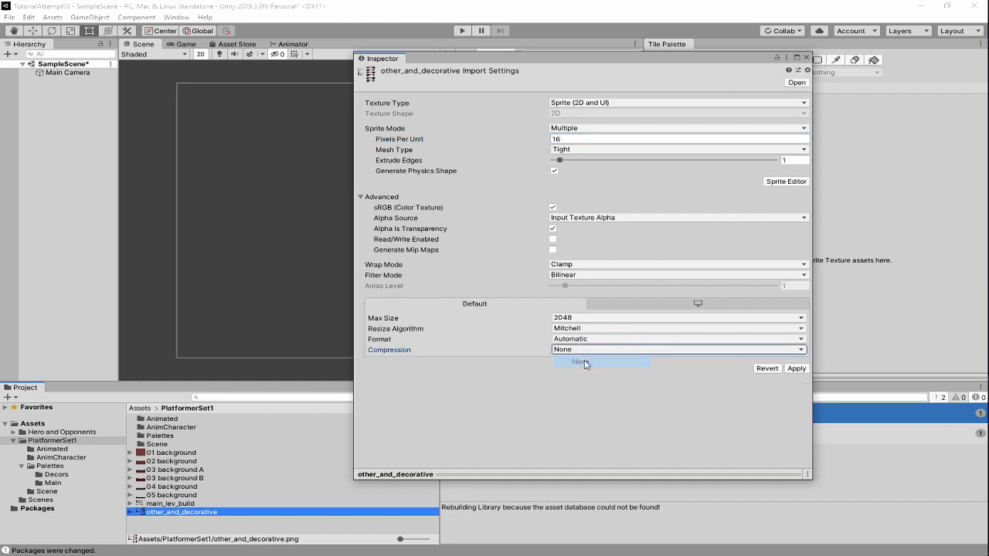
left_click(565, 277)
left_click(573, 283)
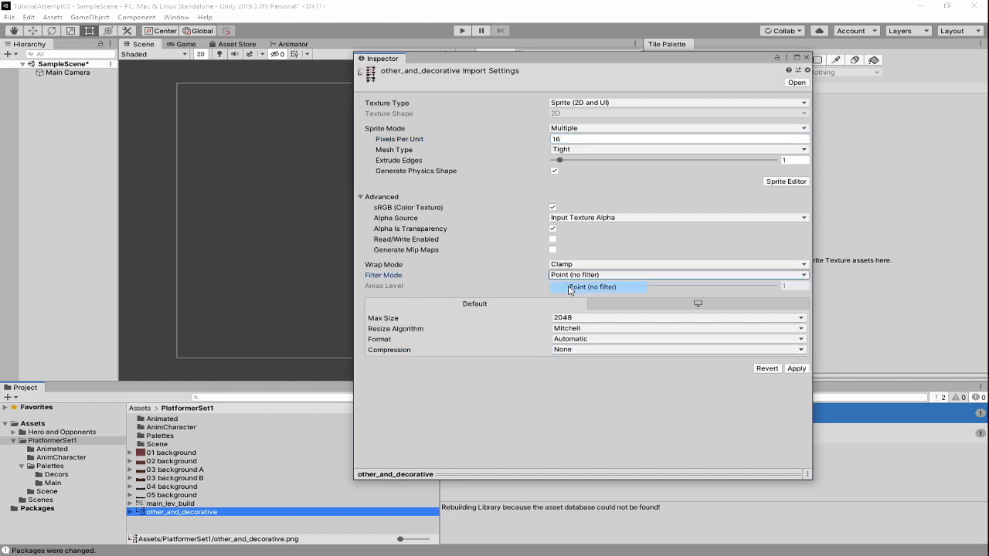
left_click(795, 369)
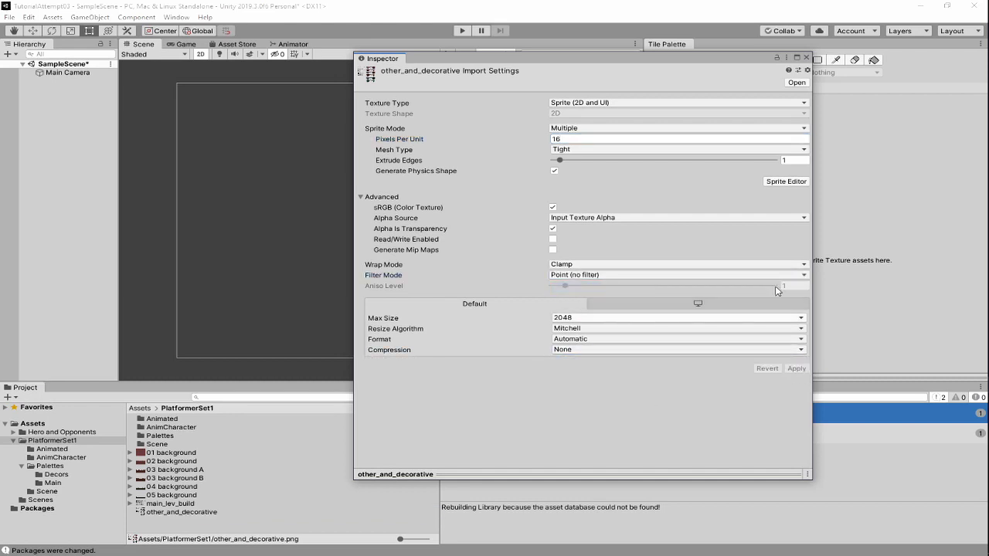
left_click(782, 182)
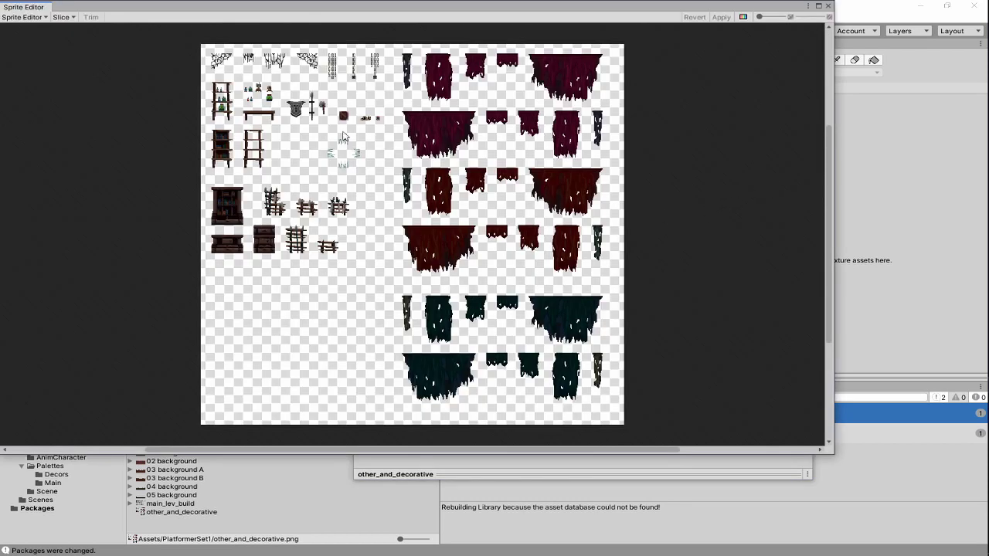
Slice other_and_decorative as a 16 x 16 Grid By Cell Size and apply the slices.
left_click(63, 17)
left_click(173, 28)
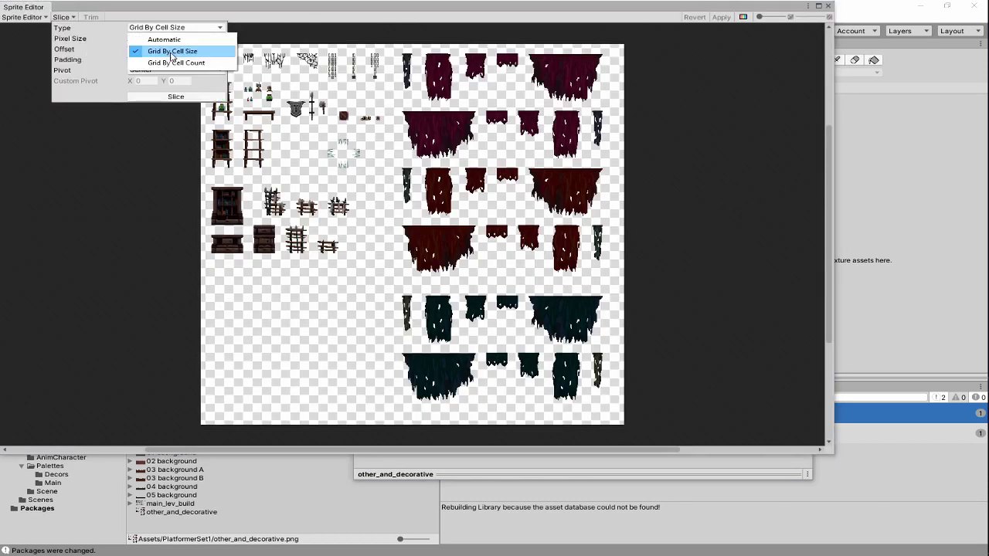
left_click(172, 51)
left_click(151, 38)
key("Tab")
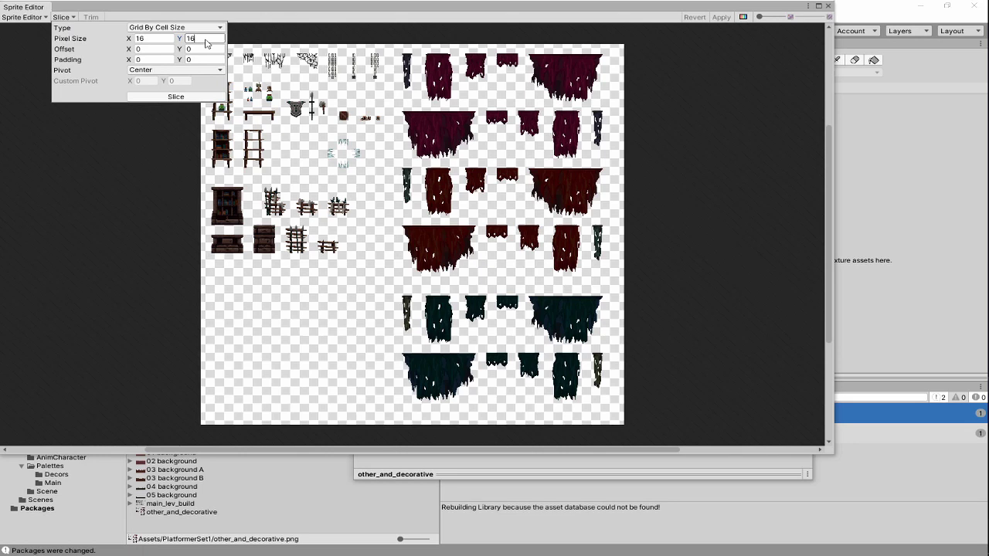
left_click(177, 97)
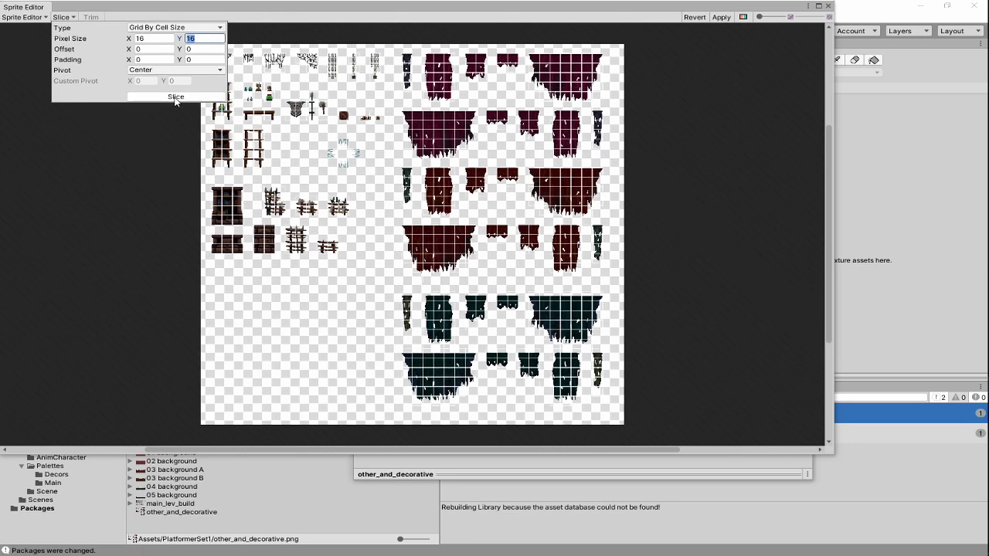
left_click(734, 47)
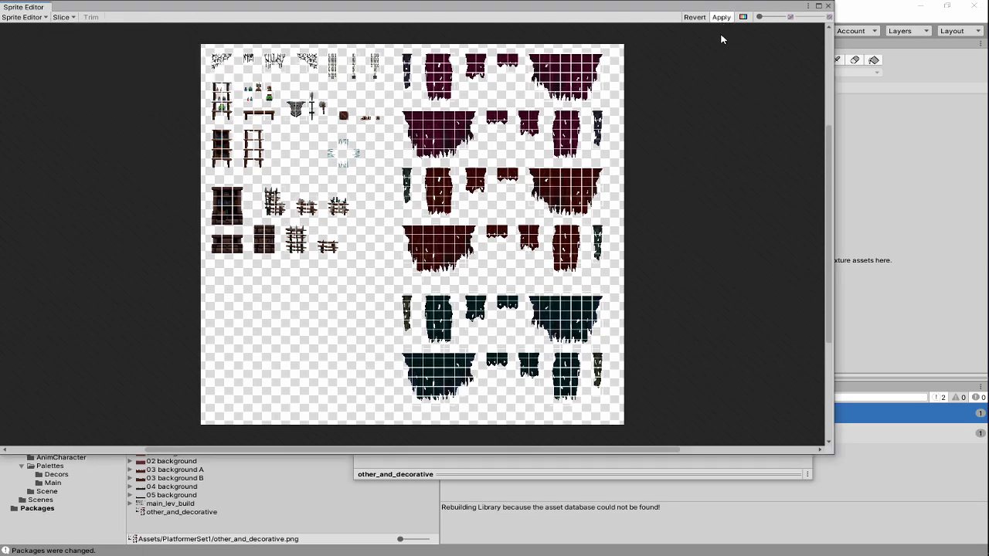
left_click(712, 102)
Close the Sprite Editor, then dock, group and widen the Inspector and Console panels.
left_click(827, 5)
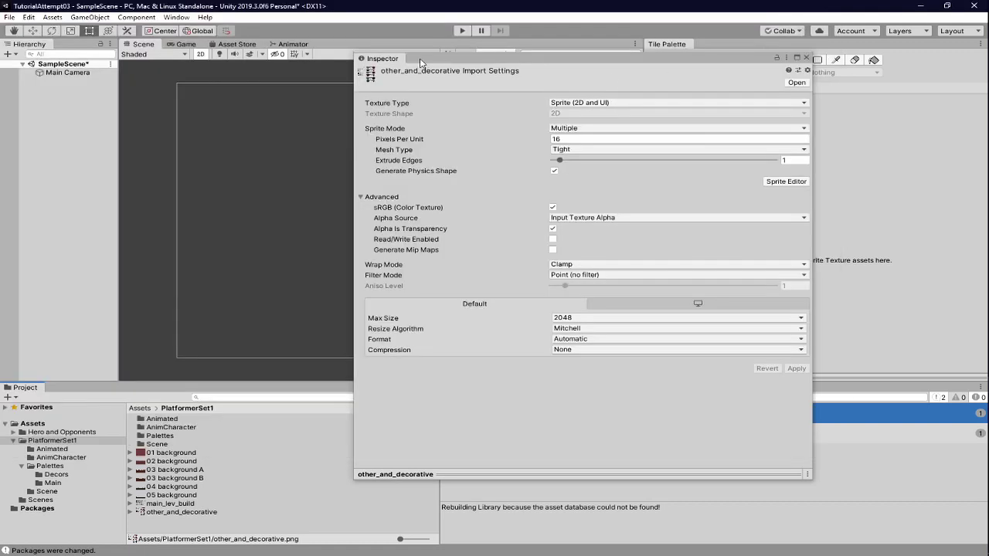
left_click_drag(387, 61, 886, 498)
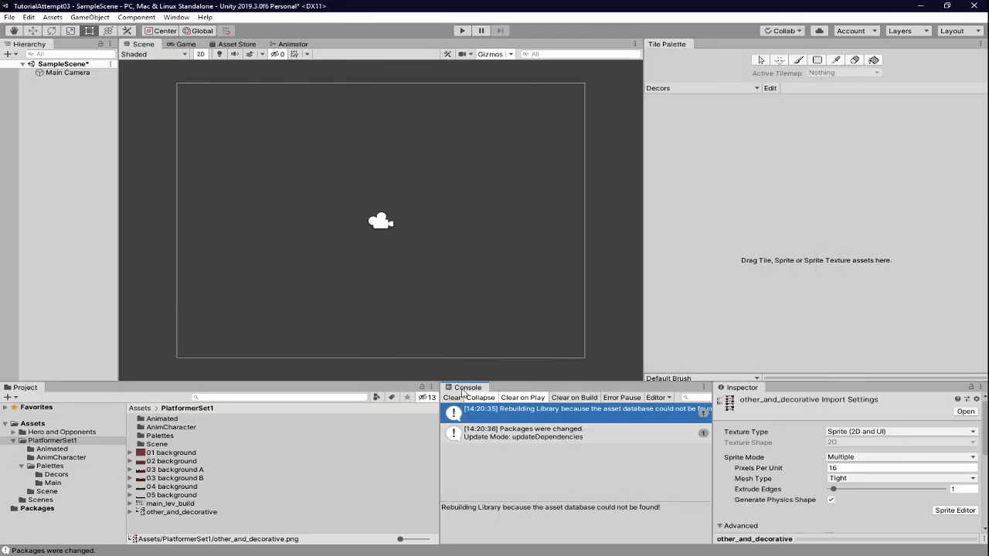
left_click_drag(466, 390, 217, 394)
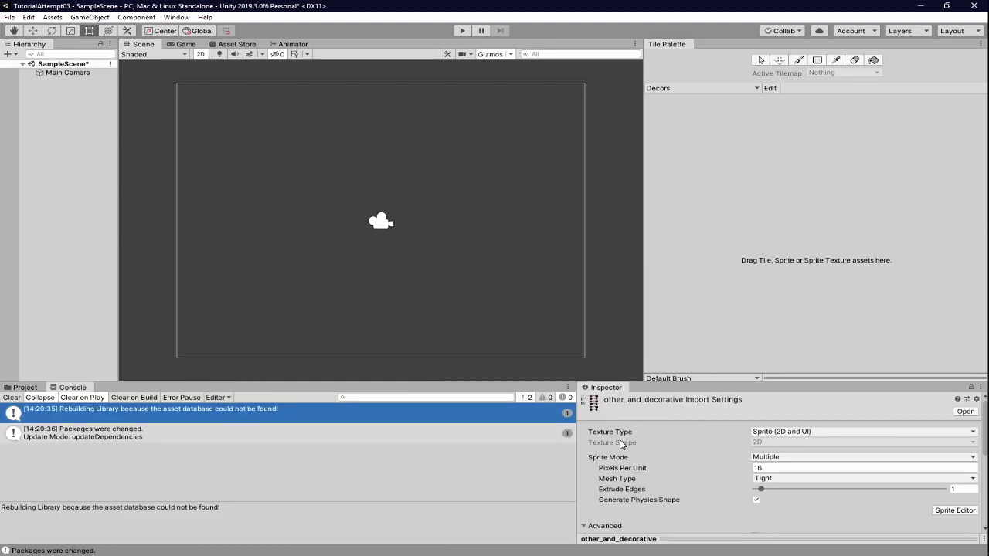
left_click_drag(576, 445, 507, 445)
Show the Project assets again and switch the Tile Palette to Main.
left_click(24, 387)
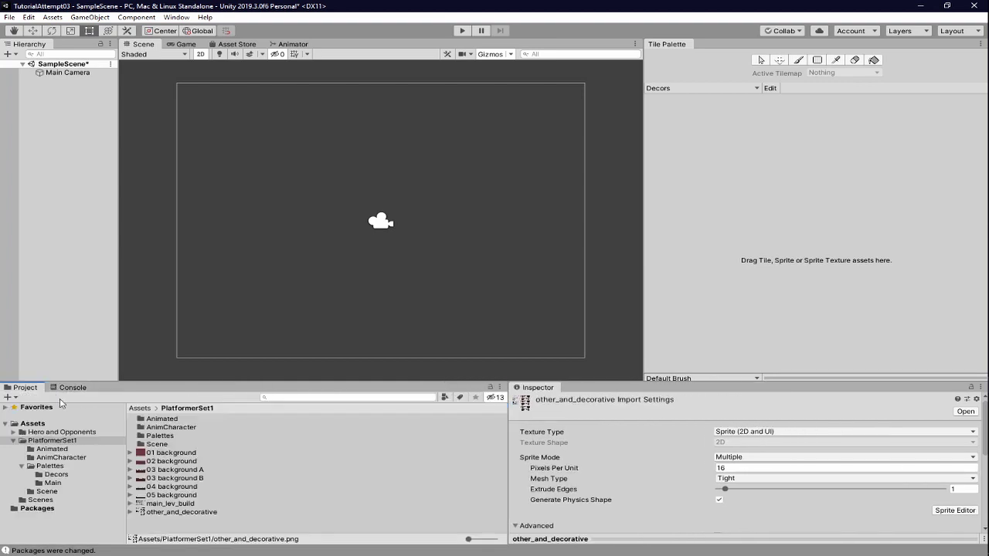
left_click(682, 90)
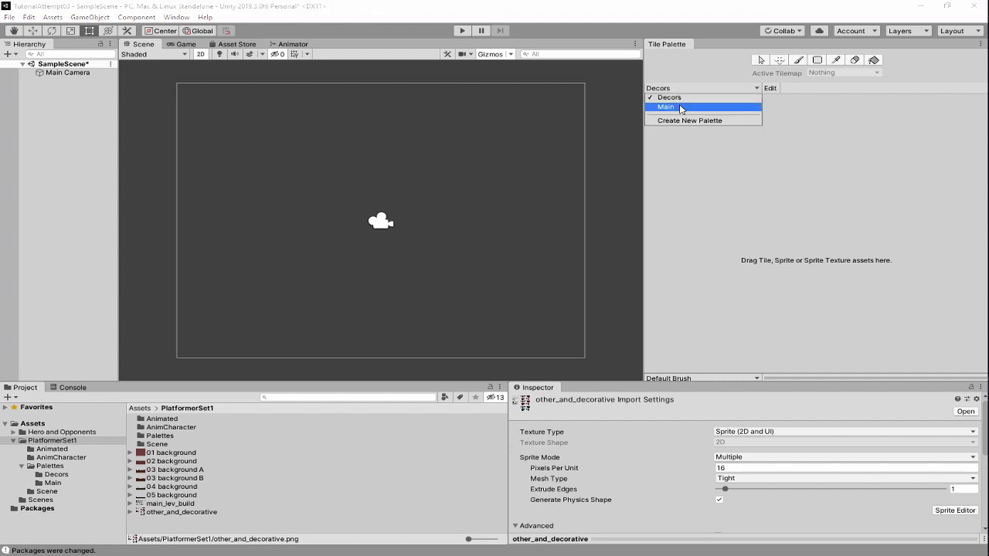
left_click(680, 107)
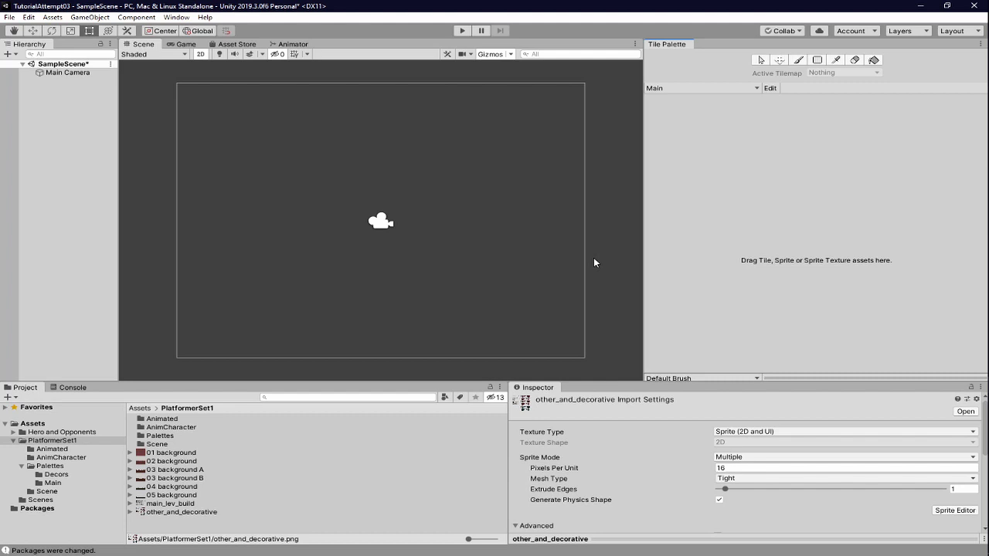
Enlarge the Project thumbnails and expand main_lev_build to browse its sliced sprites.
left_click(157, 504)
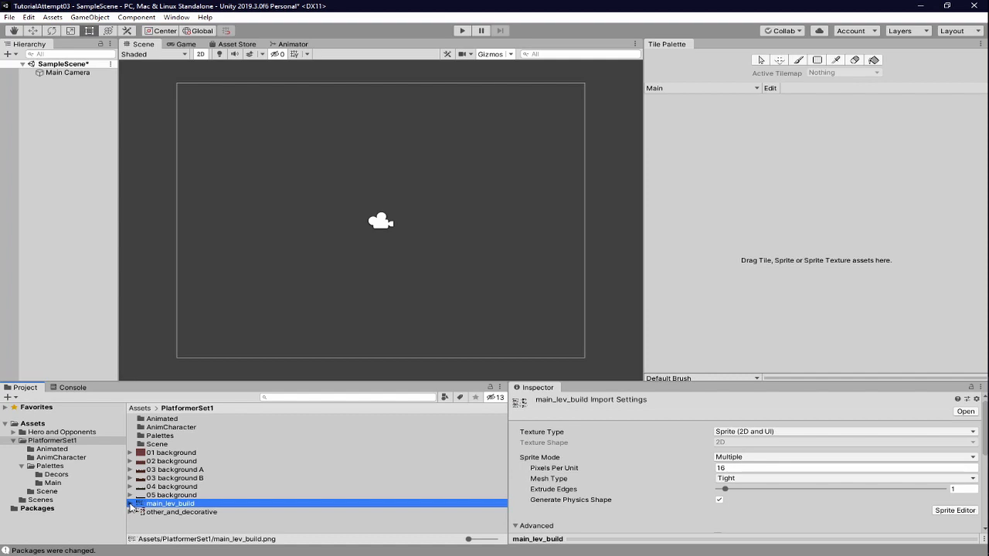
left_click(131, 504)
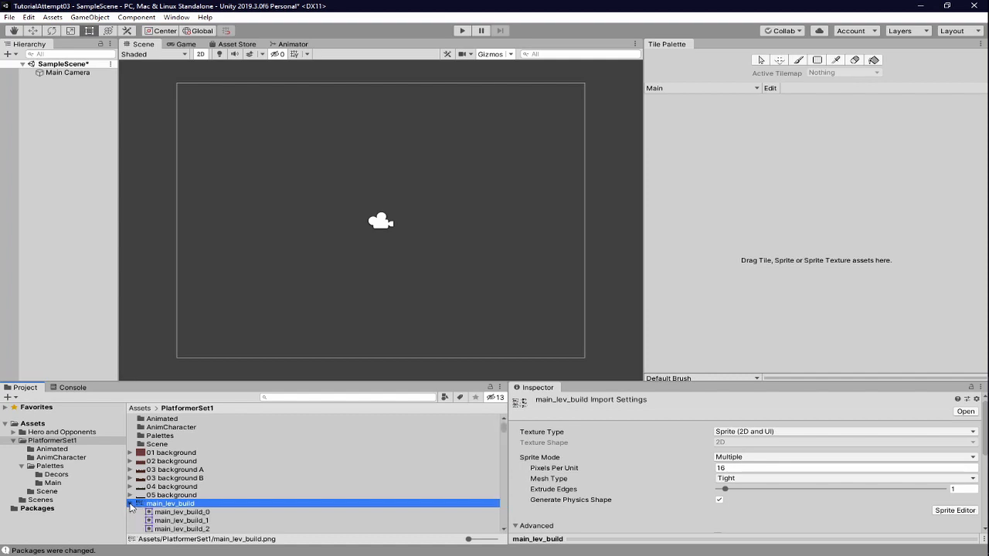
mouse_move(475, 541)
left_mouse_down()
mouse_move(519, 541)
mouse_move(488, 543)
left_mouse_up()
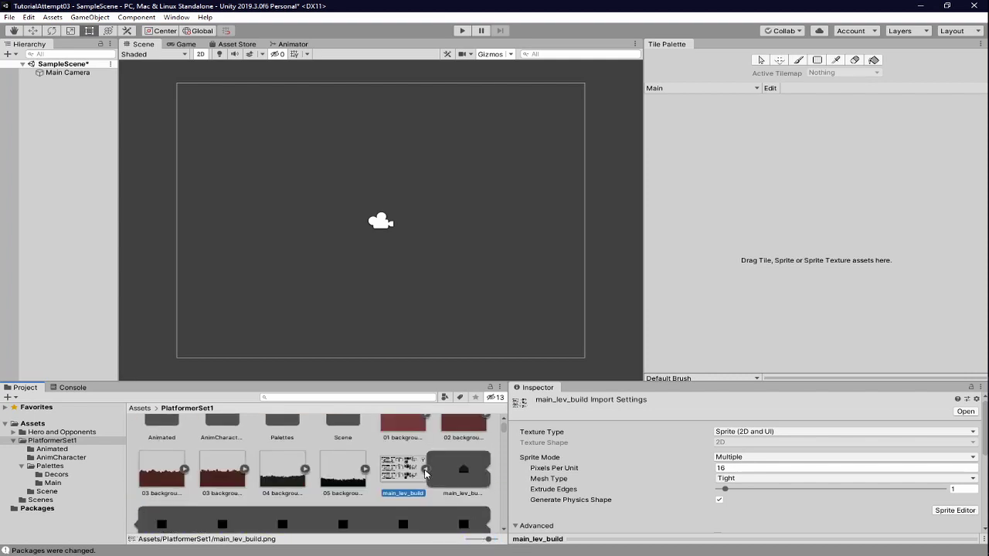
left_click(425, 470)
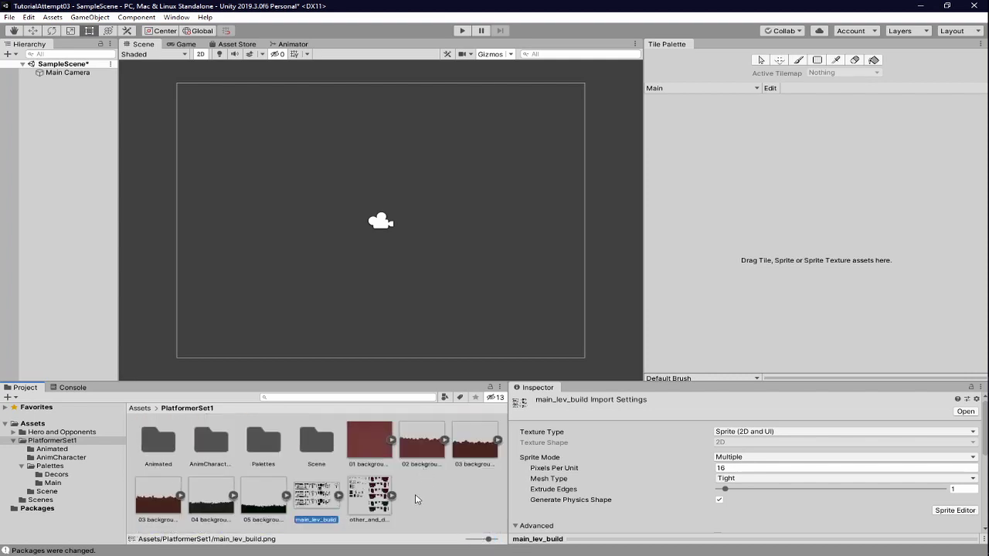
left_click(339, 497)
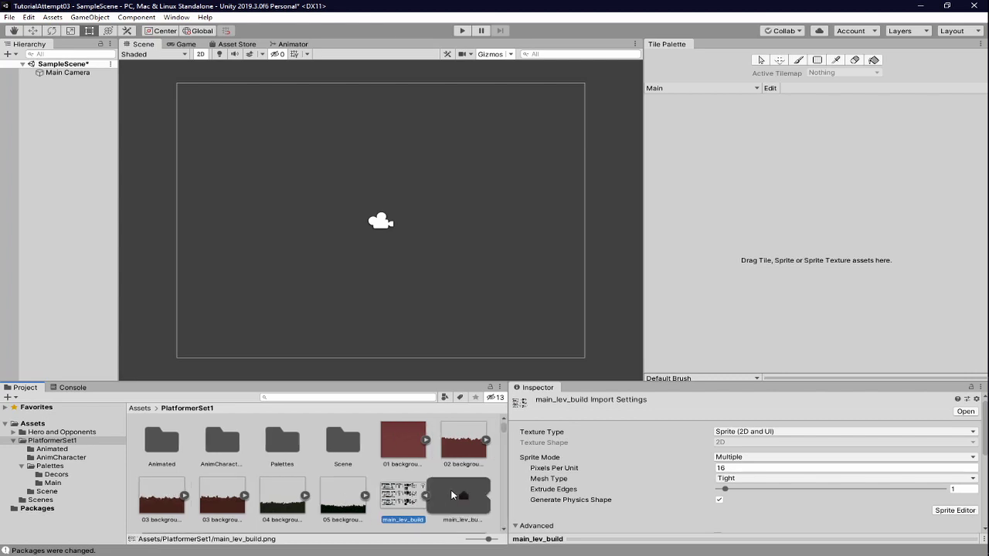
scroll(456, 494, "down", 1)
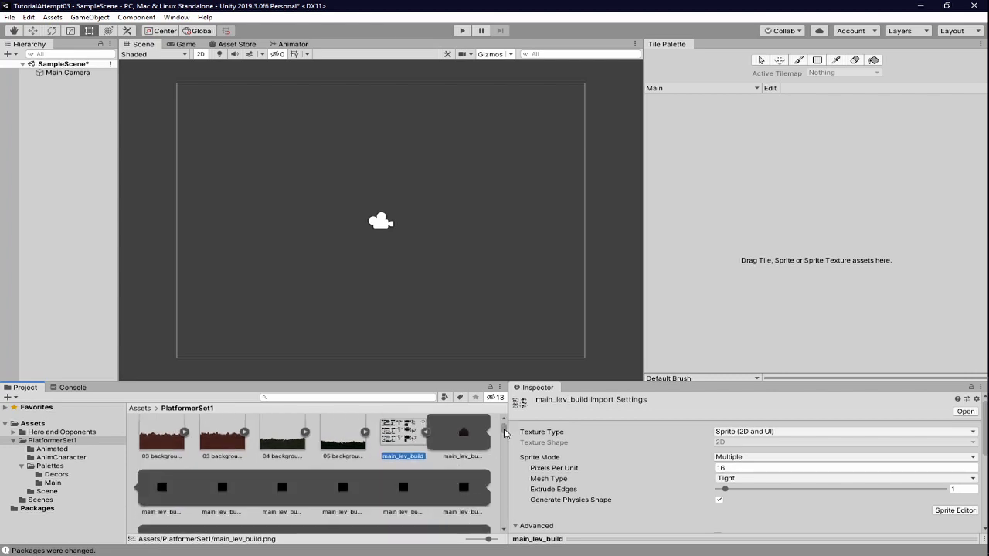
left_click_drag(503, 431, 500, 526)
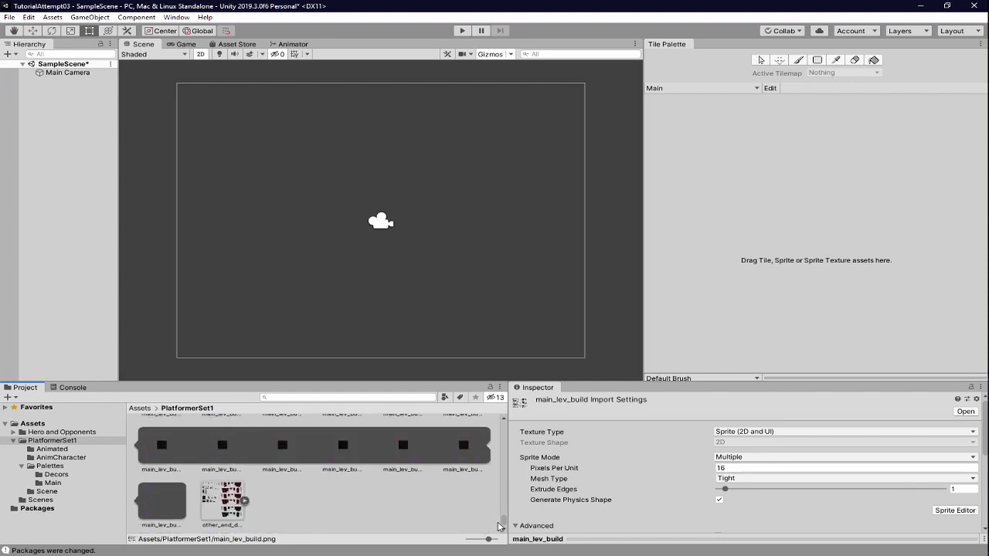
left_click(168, 508)
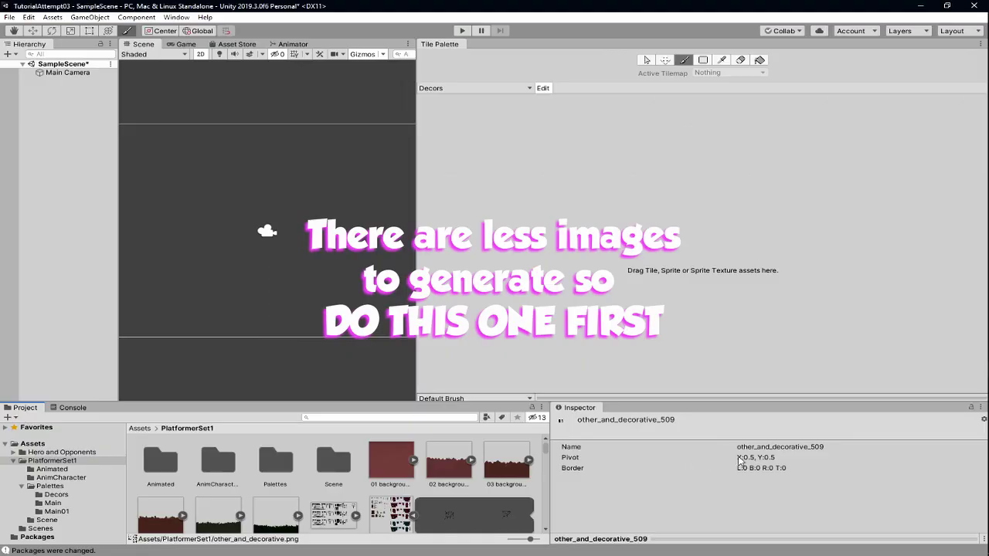
Drag the other_and_decorative sheet into the Decors palette to generate tiles, then pan to review them.
left_click(415, 515)
left_click_drag(392, 522, 539, 163)
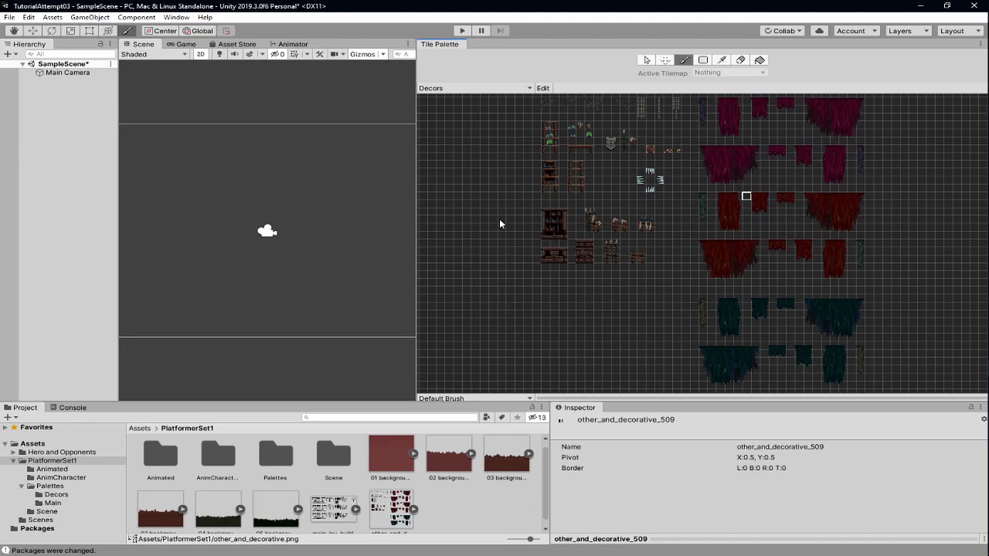
scroll(499, 220, "down", 3)
scroll(494, 226, "up", 1)
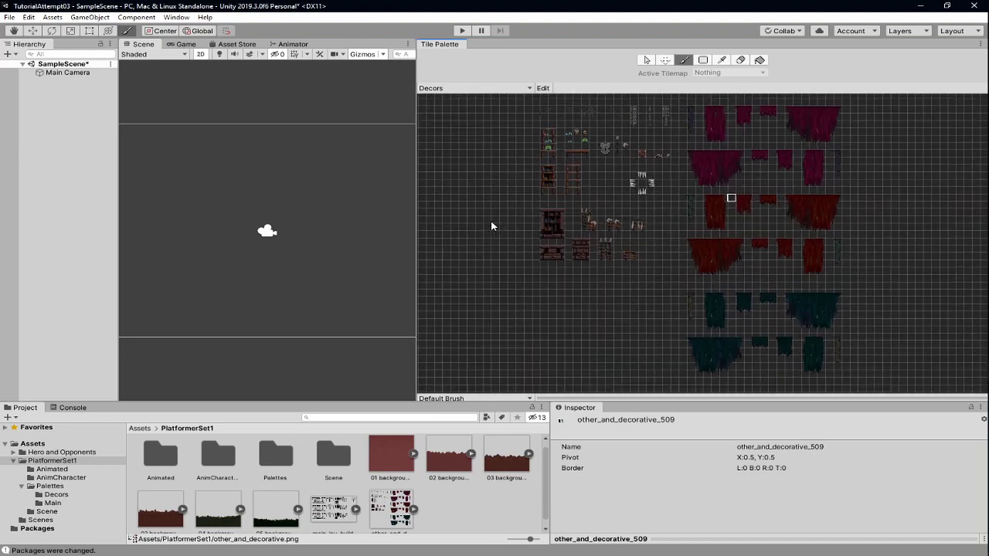
middle_click_drag(490, 227, 509, 214)
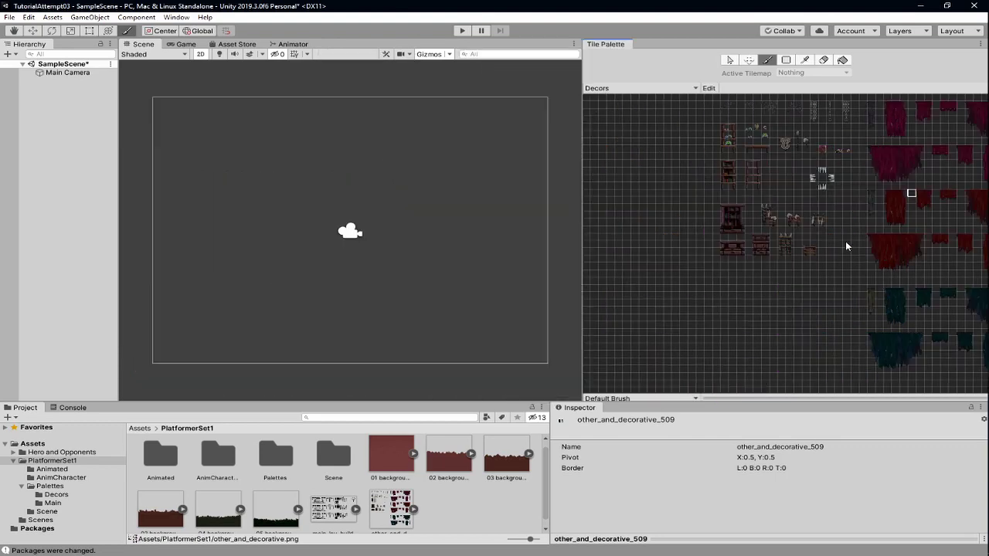
mouse_move(762, 235)
middle_mouse_down()
mouse_move(744, 242)
mouse_move(752, 249)
middle_mouse_up()
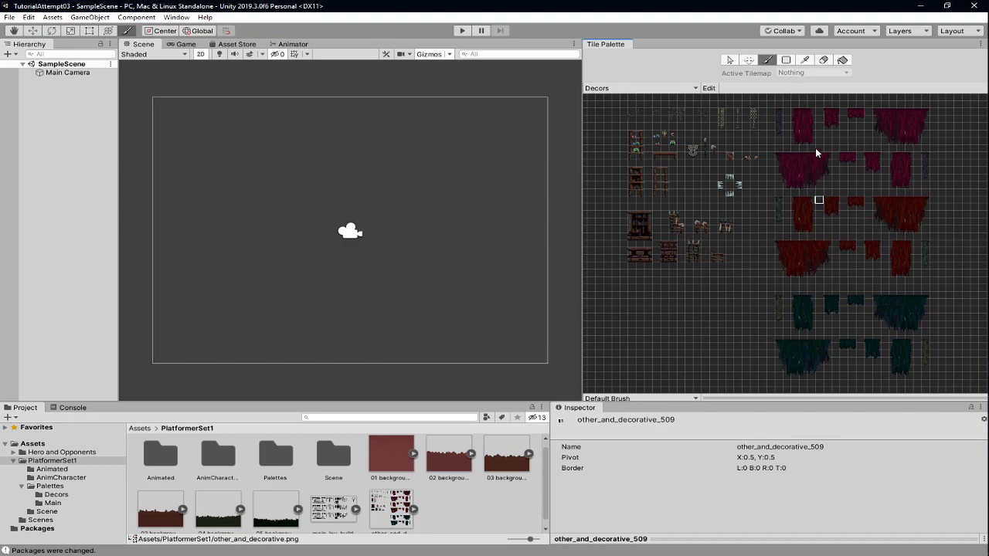
Try the Picker and Box Fill tools, then use the Paint Brush with the bookshelf tile.
left_click(806, 60)
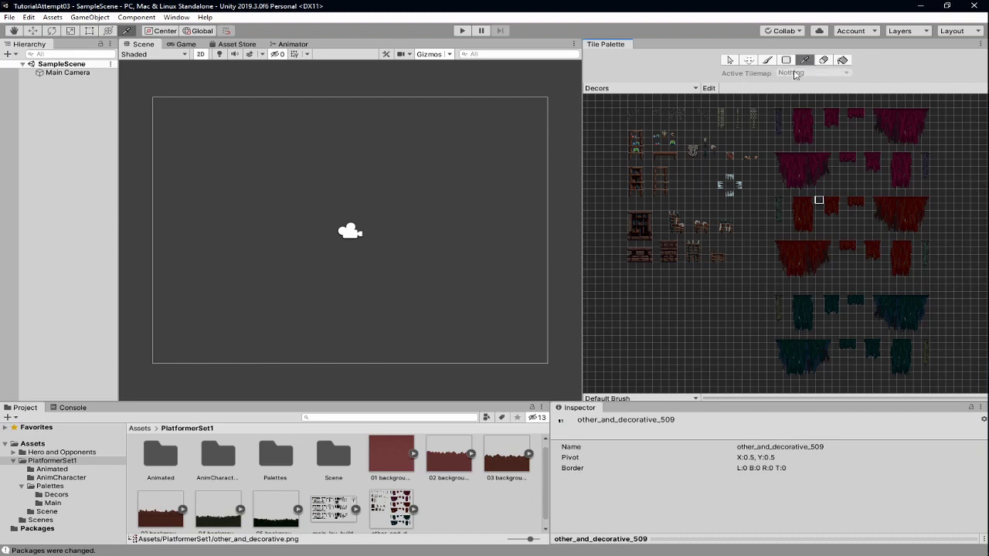
key("b")
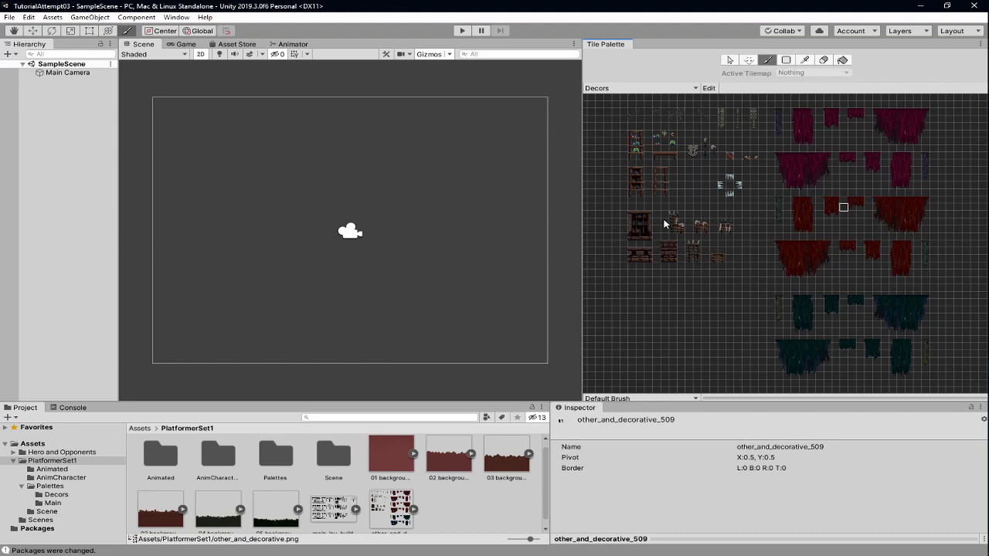
left_click(786, 59)
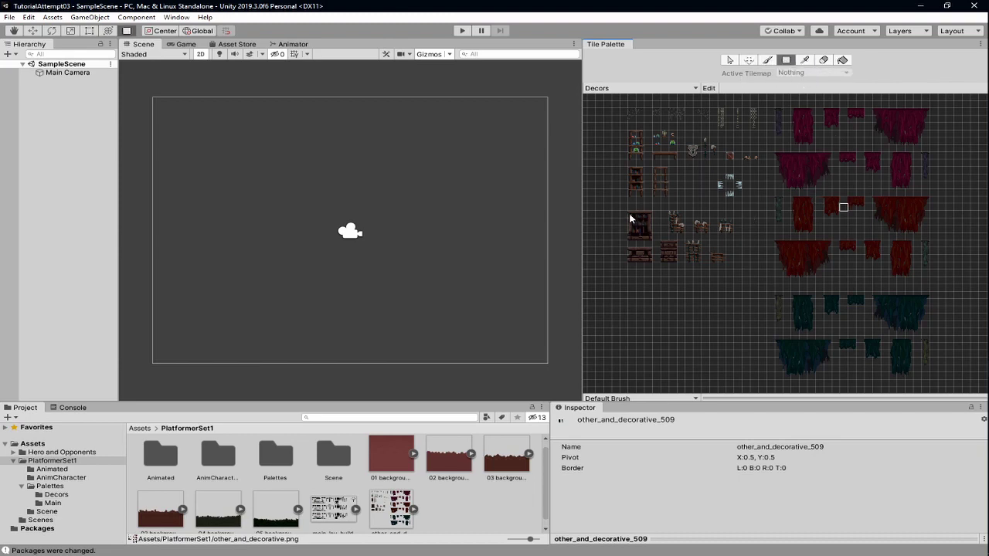
left_click(632, 221)
left_click(772, 60)
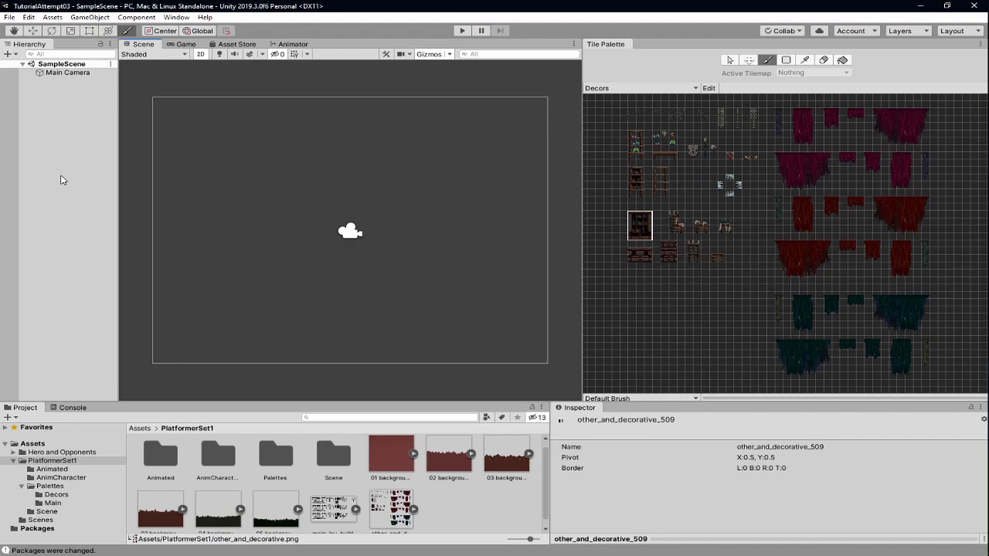
Add a 2D Object > Tilemap from the Hierarchy menu, creating a Grid with a Tilemap child.
right_click(62, 165)
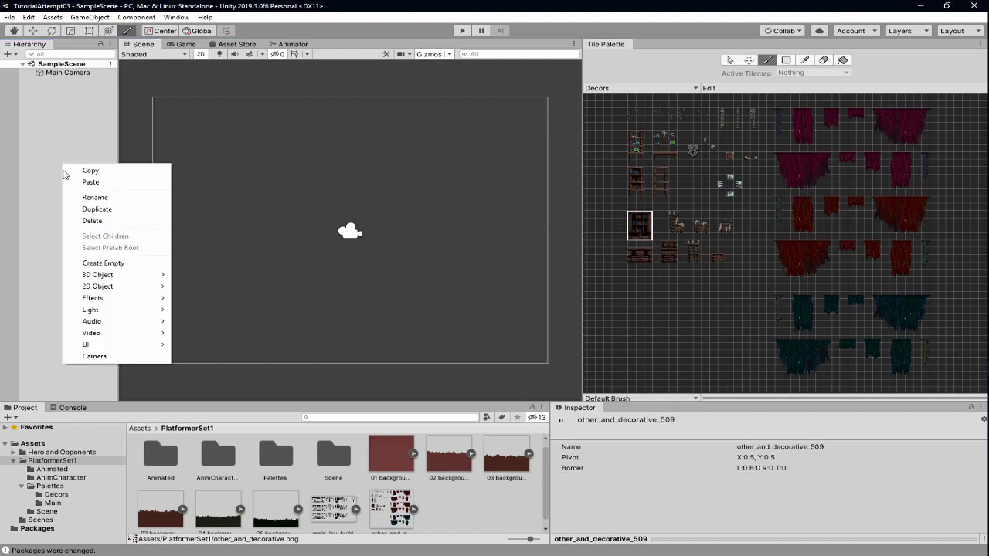
mouse_move(137, 286)
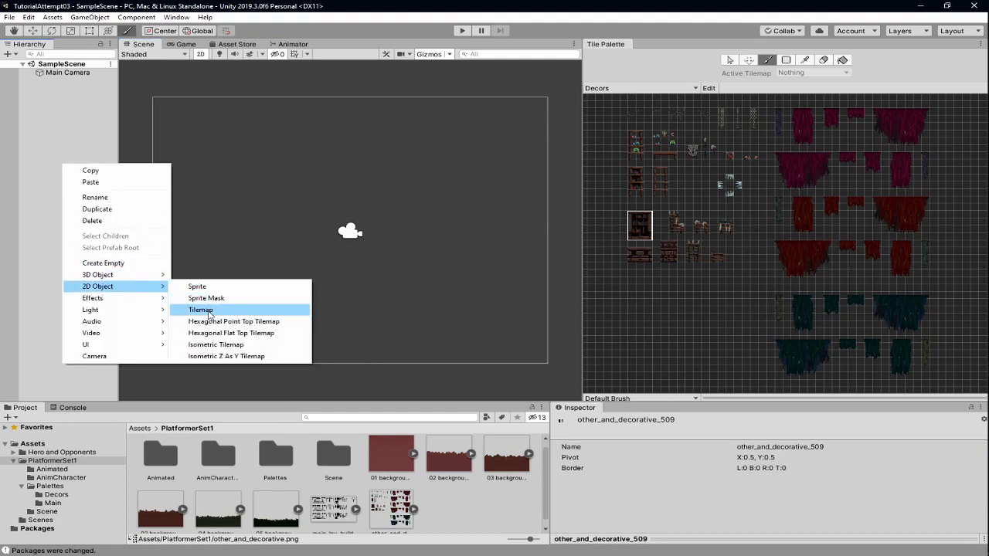
left_click(201, 310)
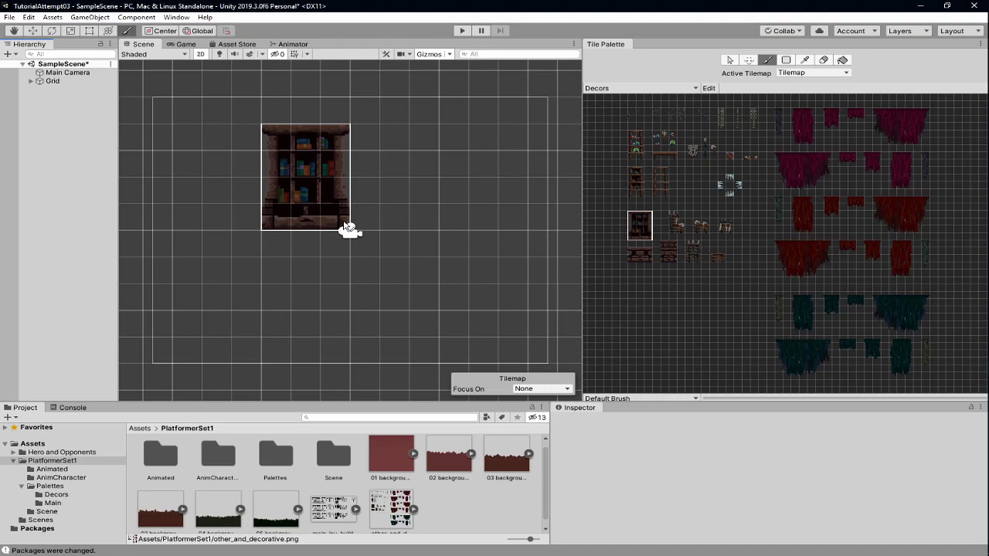
left_click(31, 81)
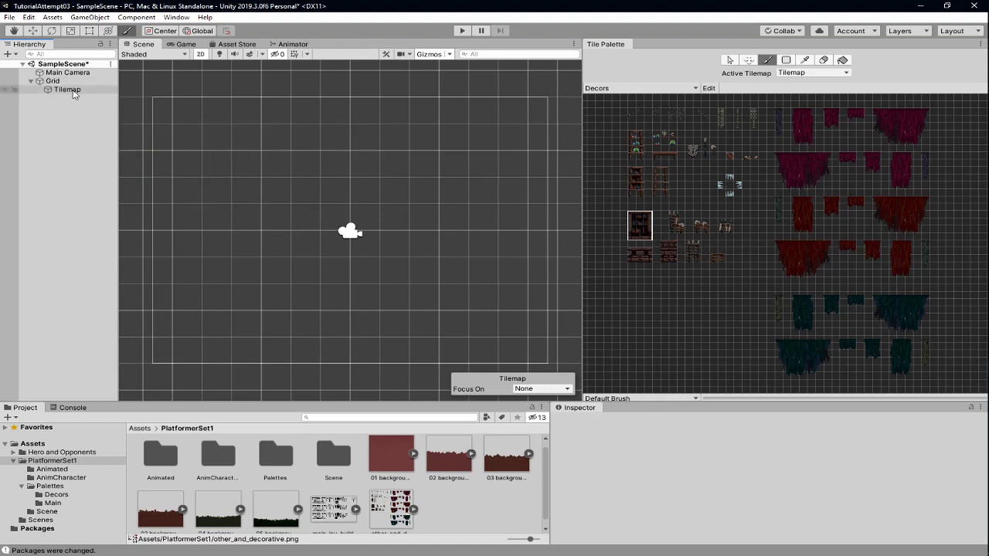
left_click(340, 222)
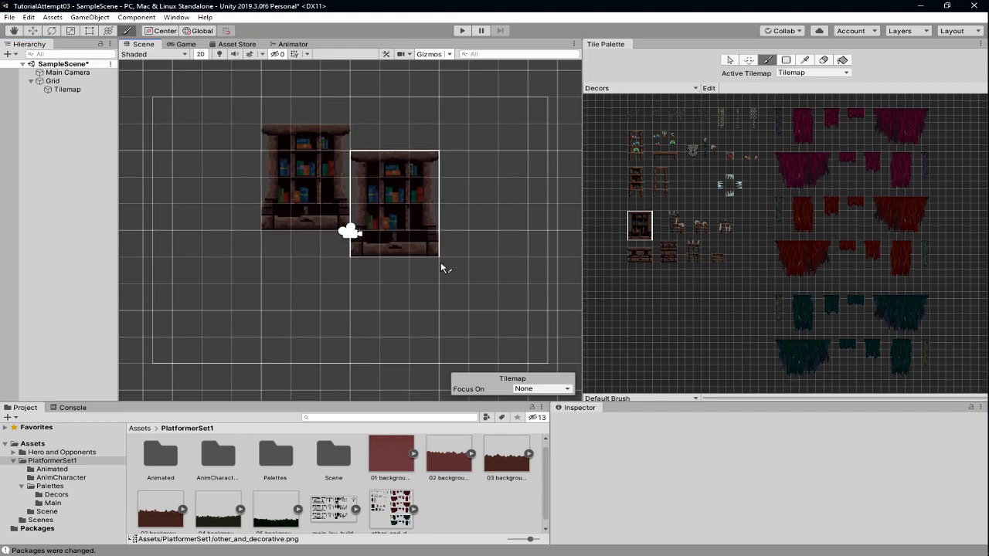
left_click(454, 221)
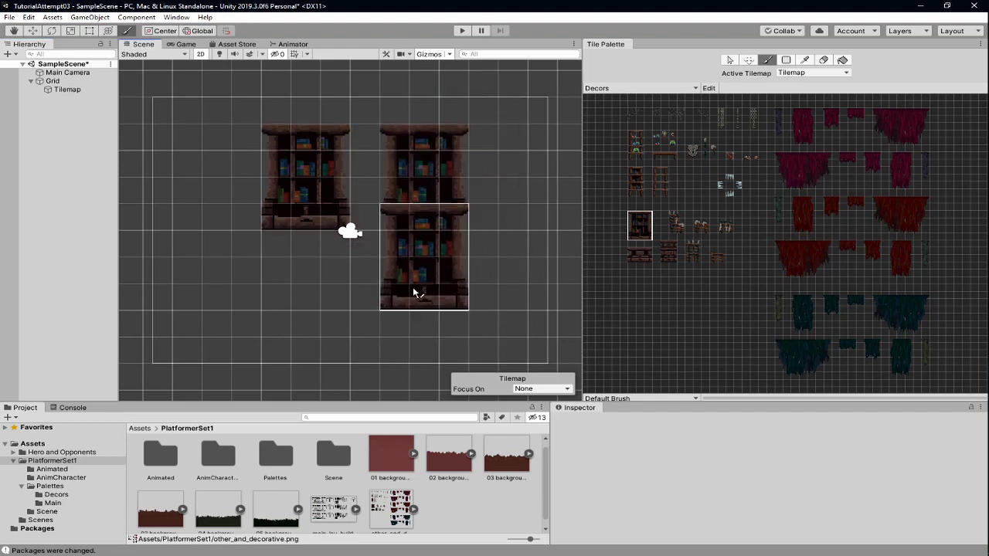
left_click(204, 210)
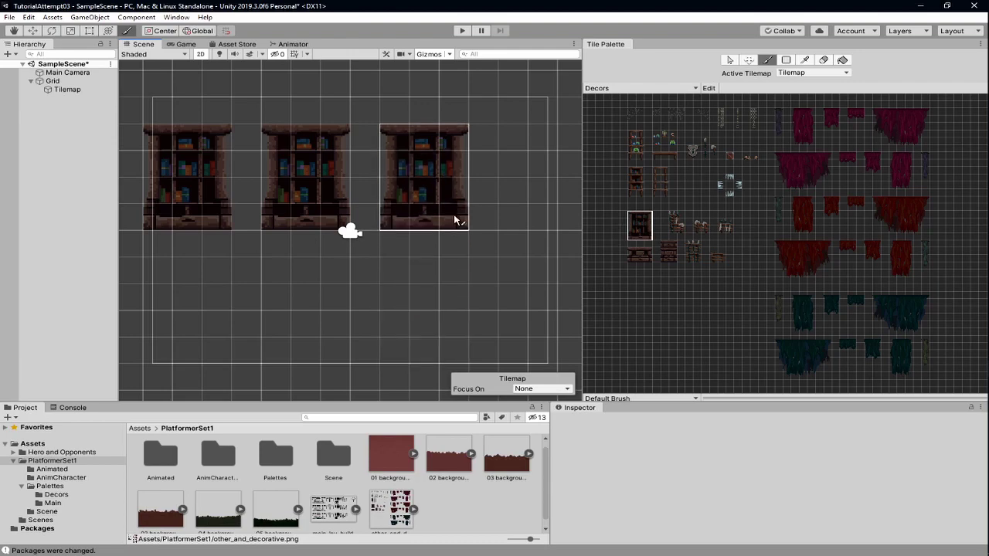
mouse_move(459, 243)
middle_mouse_down()
mouse_move(376, 221)
mouse_move(531, 248)
mouse_move(505, 209)
mouse_move(530, 276)
mouse_move(420, 238)
mouse_move(512, 205)
mouse_move(506, 221)
middle_mouse_up()
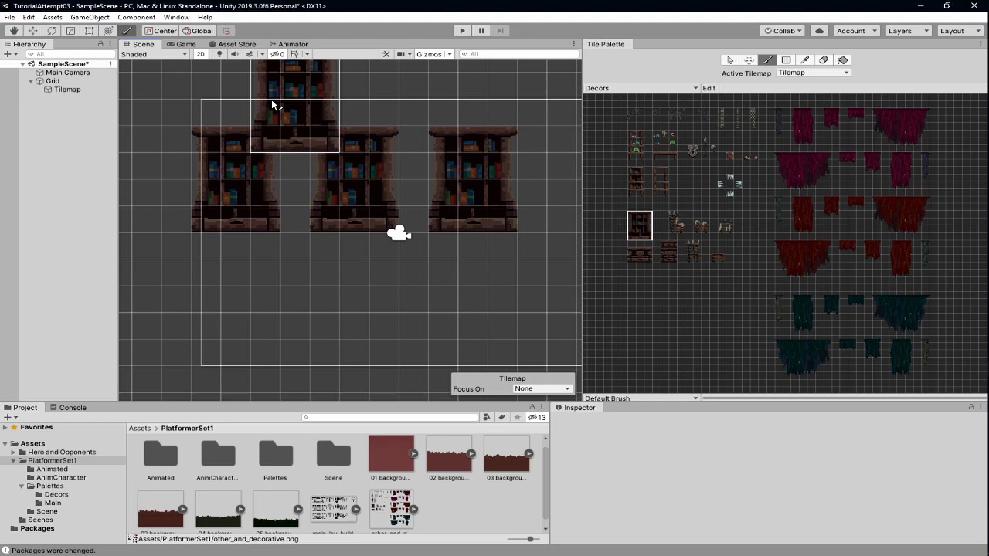
left_click(185, 44)
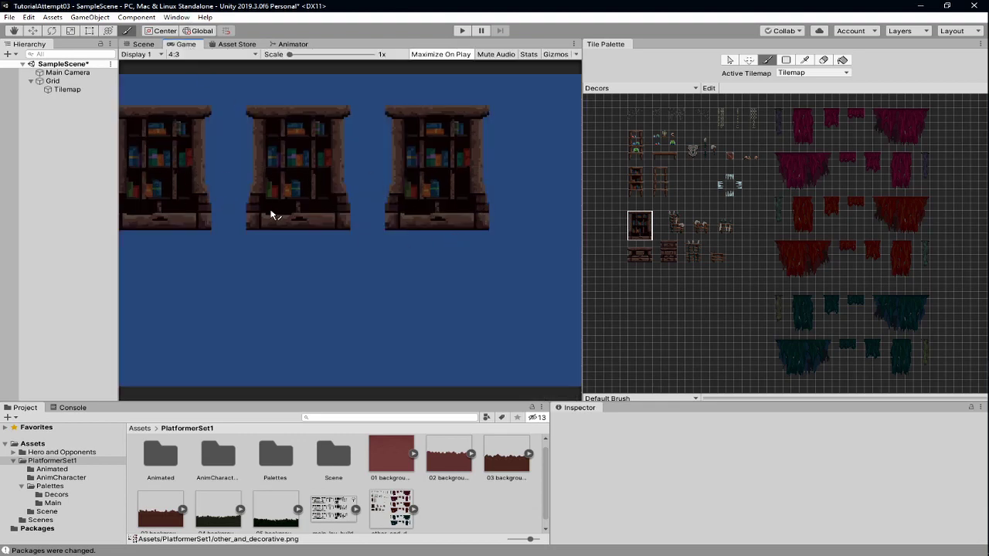
left_click(144, 44)
key("d")
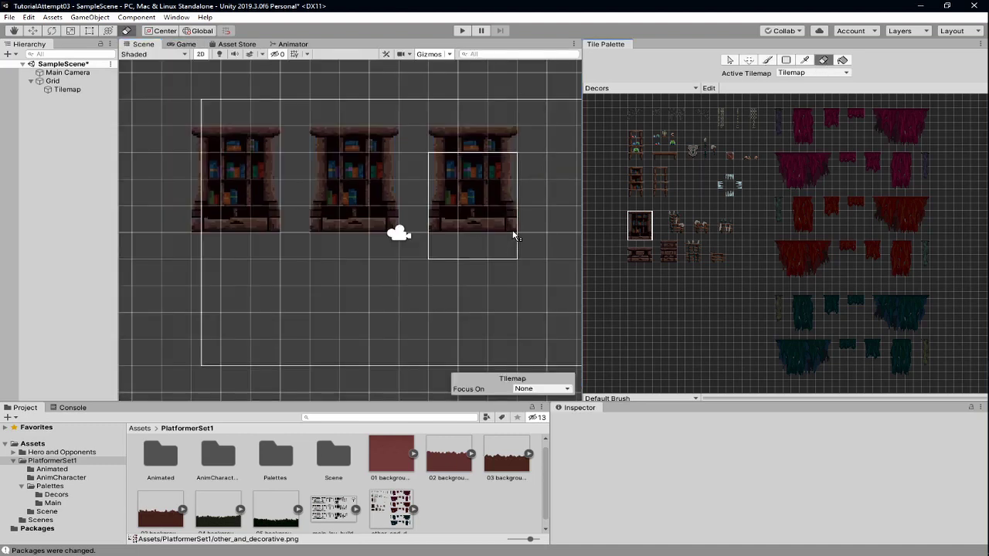
left_click_drag(503, 226, 253, 229)
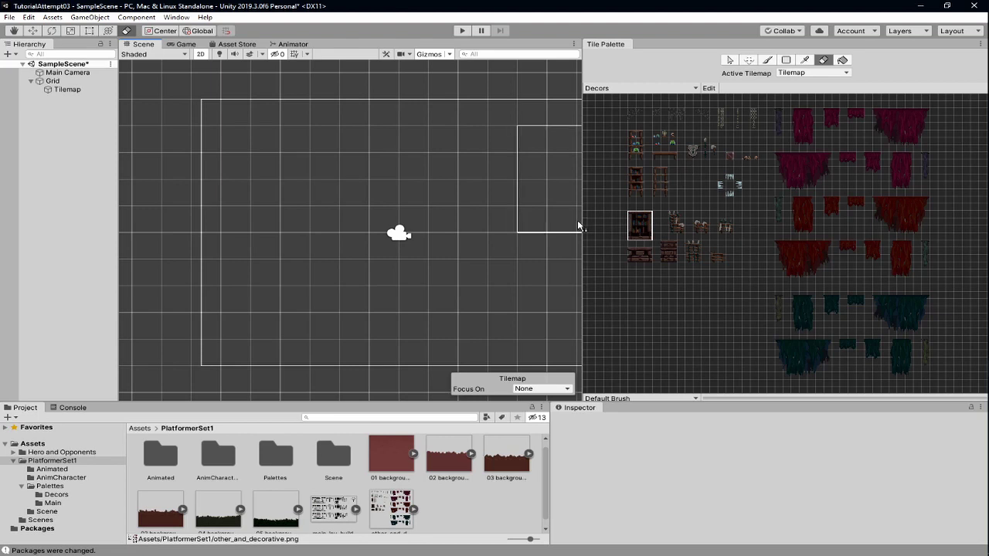
Switch the Tile Palette to the Main palette and pan to its tiles.
left_click(618, 88)
left_click(615, 107)
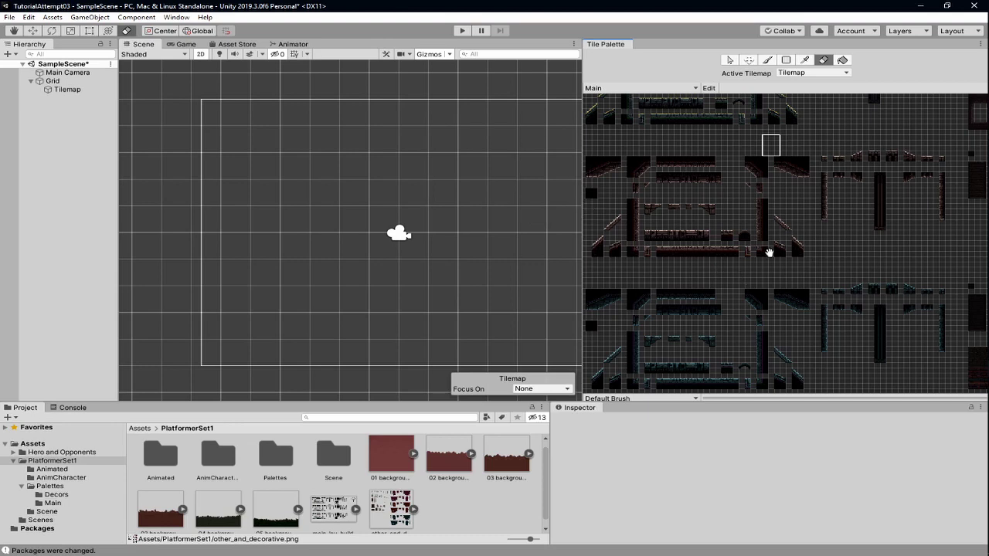
middle_click_drag(769, 252, 802, 229)
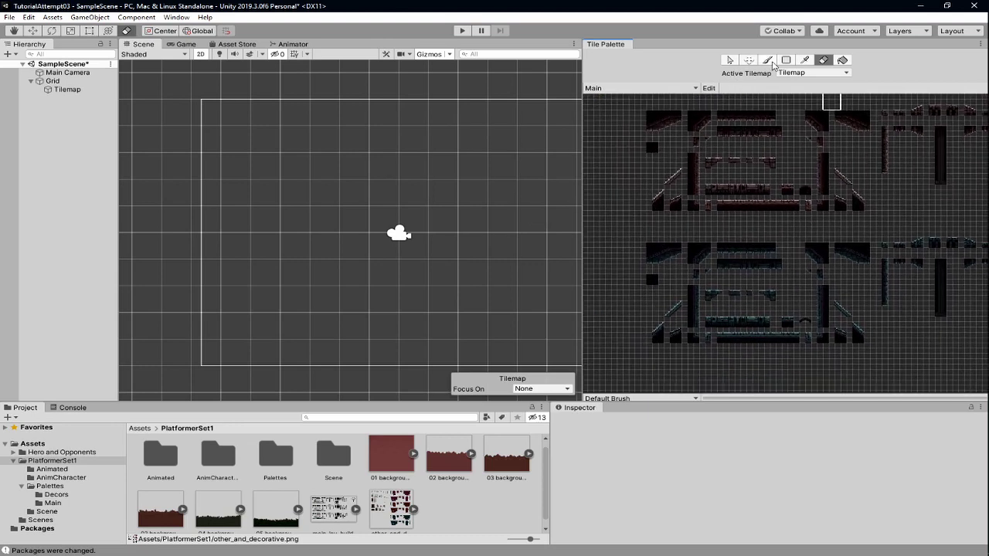
Pick the teal bottom floor row as the paint brush and enable palette editing.
left_click(786, 61)
left_click_drag(727, 343, 799, 346)
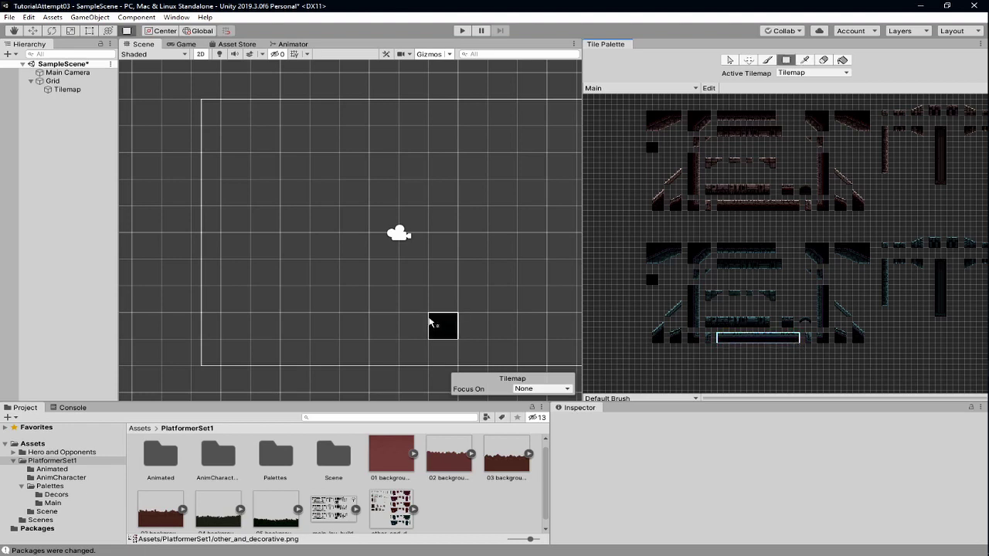
left_click(767, 60)
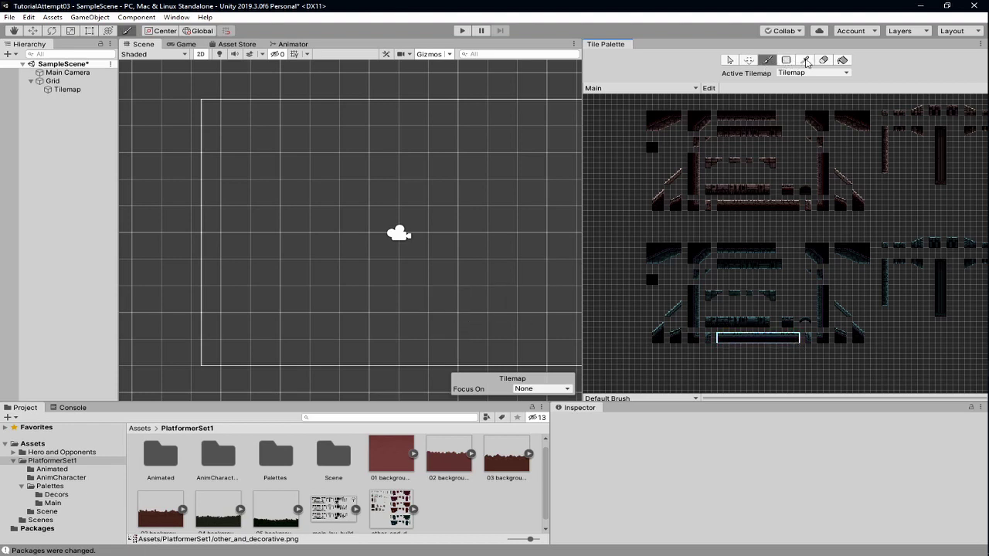
left_click(805, 60)
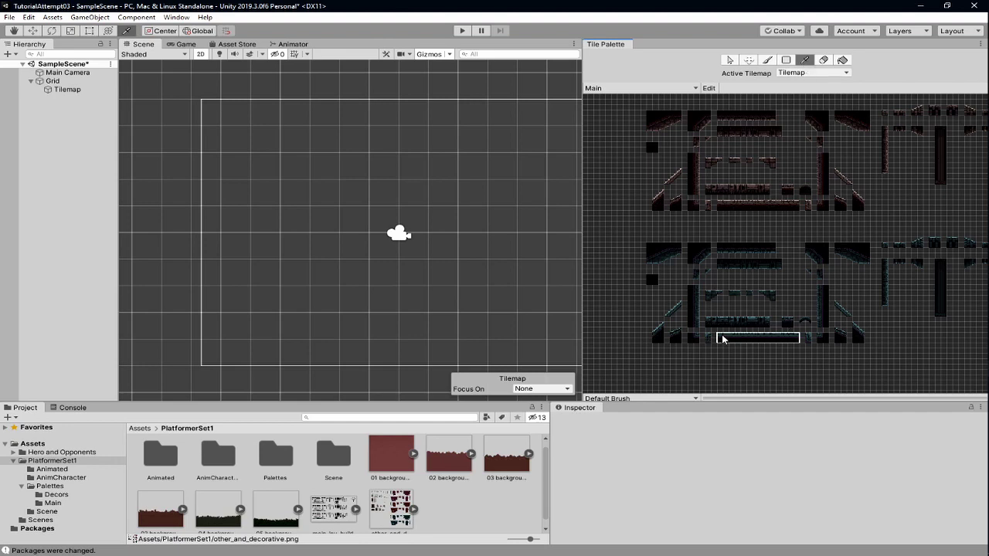
left_click_drag(722, 338, 799, 343)
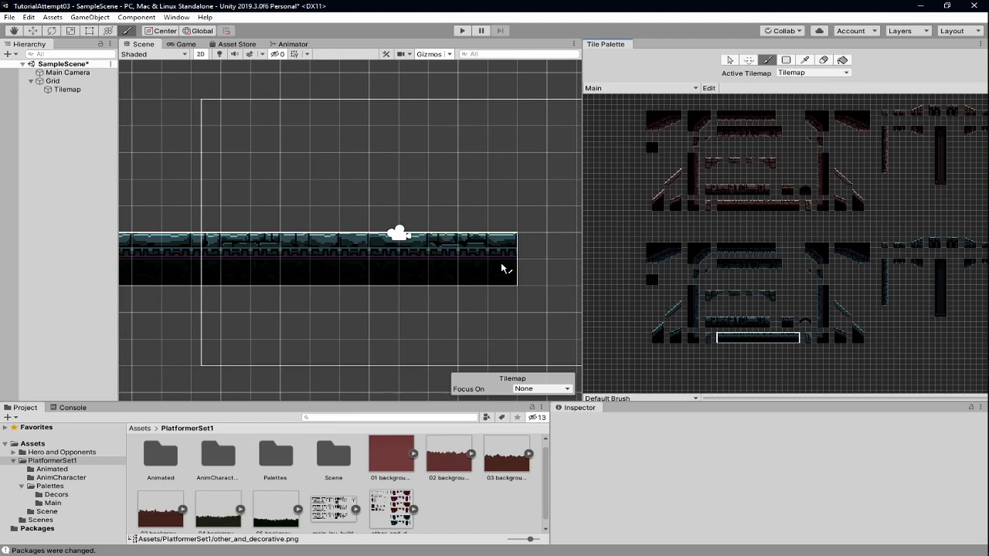
left_click(708, 88)
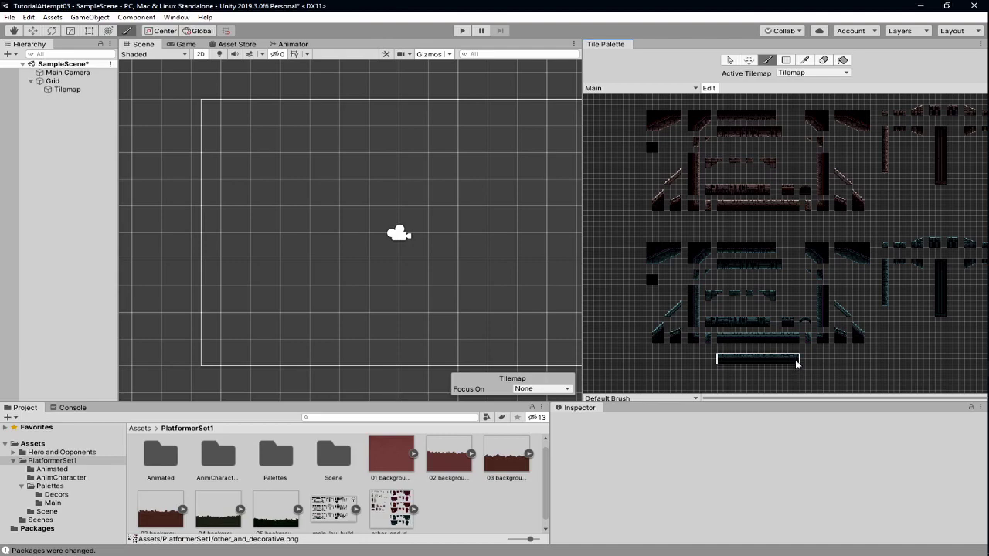
Pan and zoom the Main palette in on the wooden beam and post tiles.
mouse_move(821, 221)
middle_mouse_down()
mouse_move(790, 287)
mouse_move(763, 294)
mouse_move(853, 276)
mouse_move(690, 298)
mouse_move(794, 276)
mouse_move(821, 249)
middle_mouse_up()
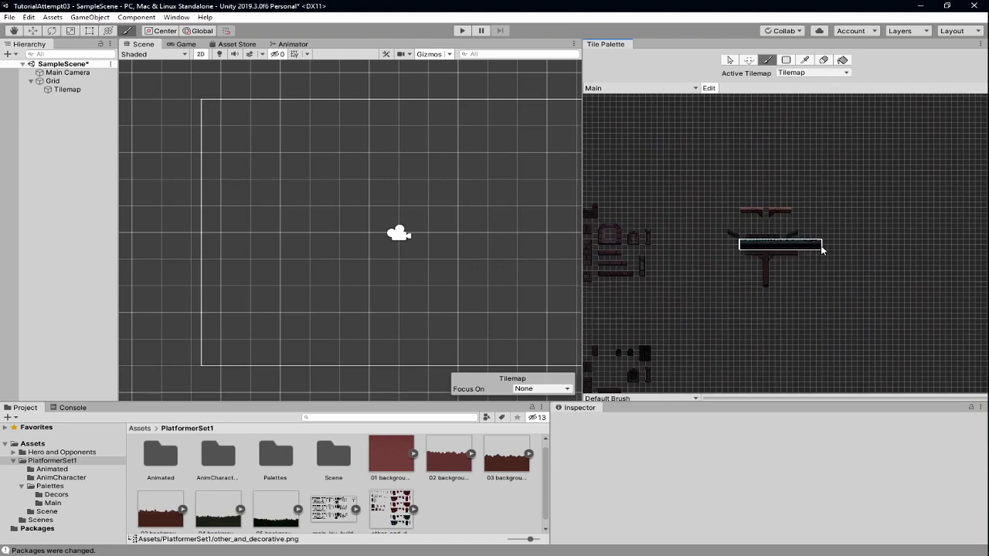
scroll(821, 248, "up", 3)
scroll(811, 241, "up", 3)
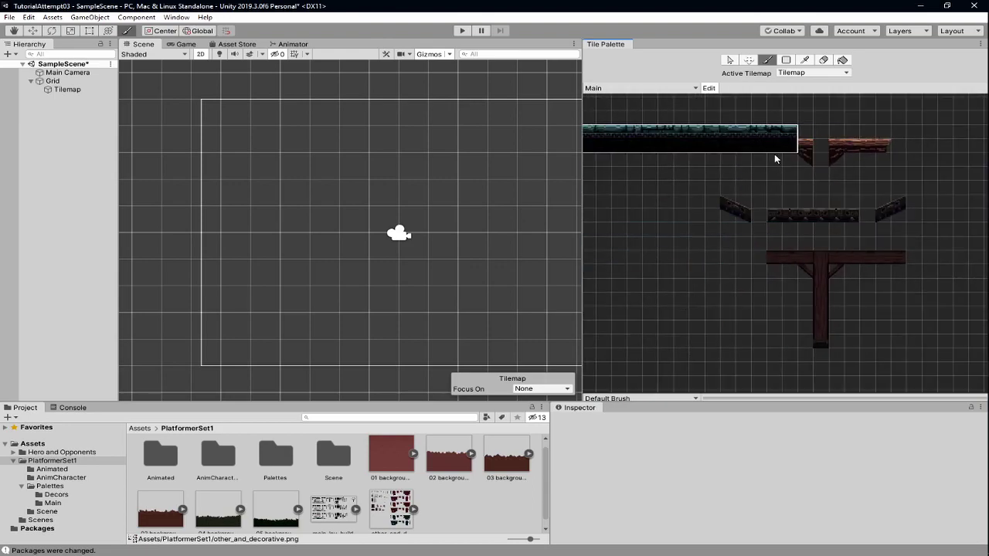
left_click(730, 60)
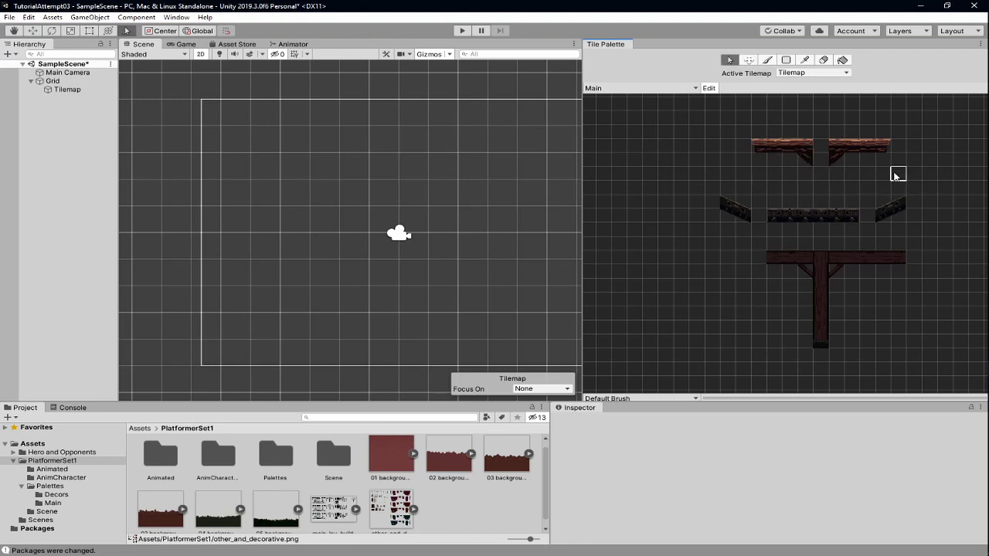
Select tile main_lev_build_58 and browse its Tile field's asset picker, closing it unchanged.
left_click(866, 149)
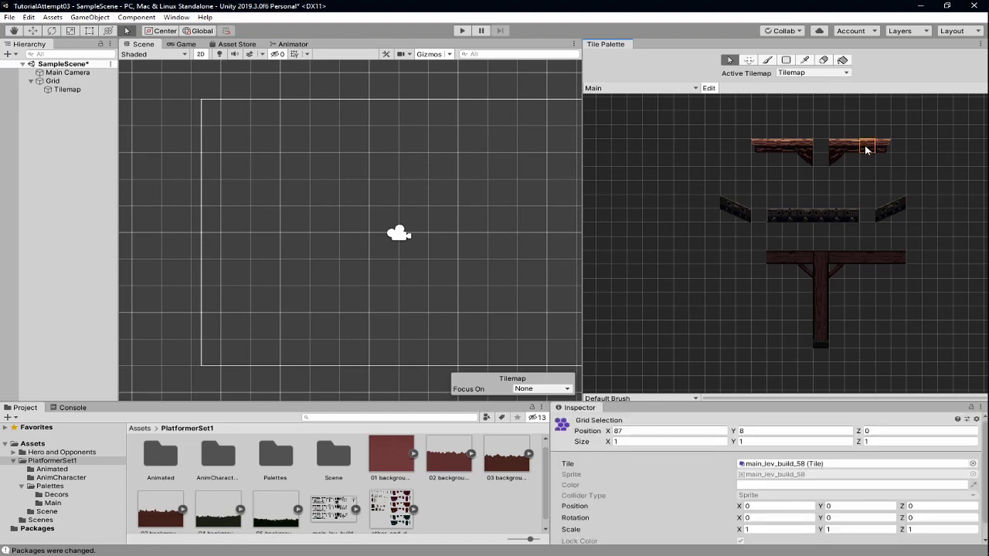
scroll(667, 461, "down", 1)
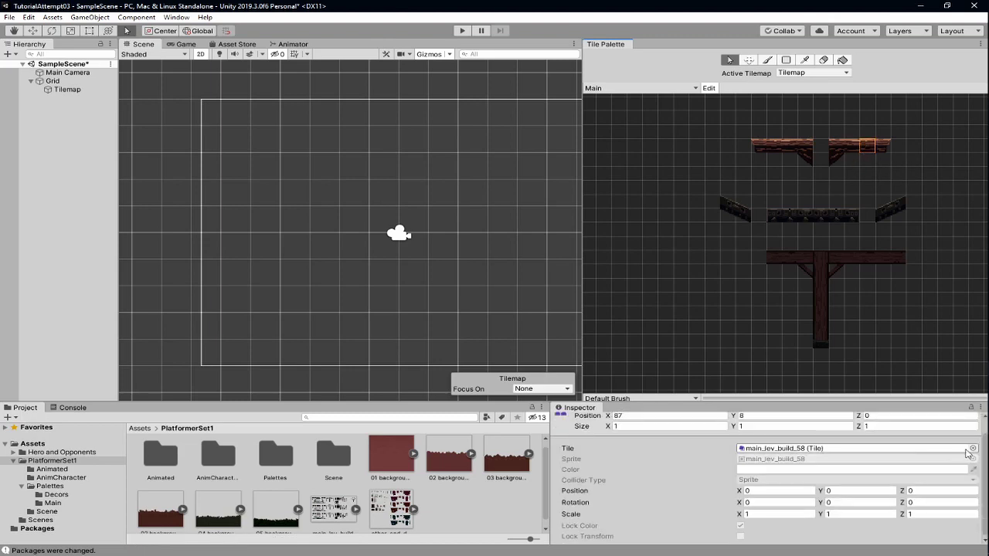
left_click(973, 449)
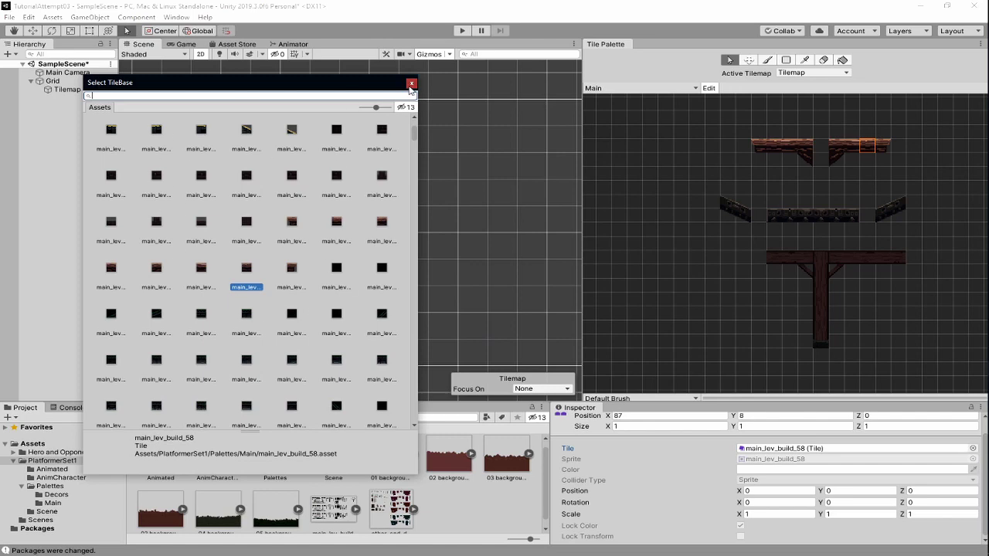
left_click(410, 82)
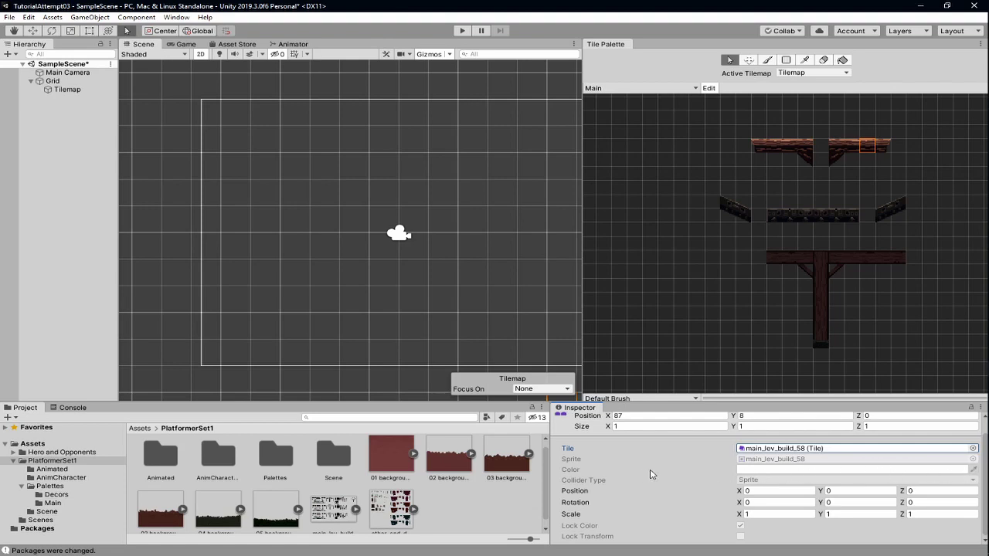
scroll(651, 464, "up", 1)
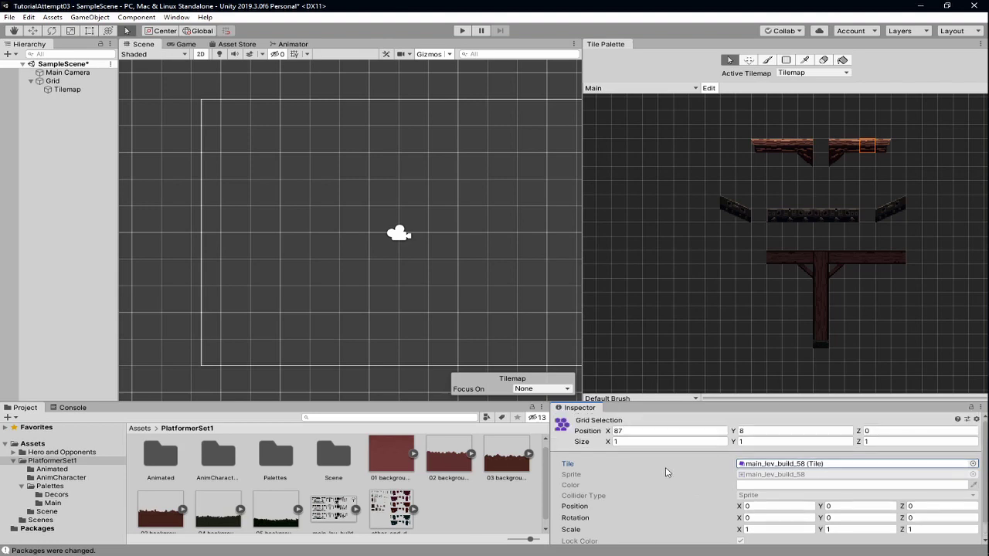
Zoom out the palette, pick the bottom teal row as brush, and pan the Scene toward the camera.
left_click(723, 275)
scroll(683, 280, "down", 5)
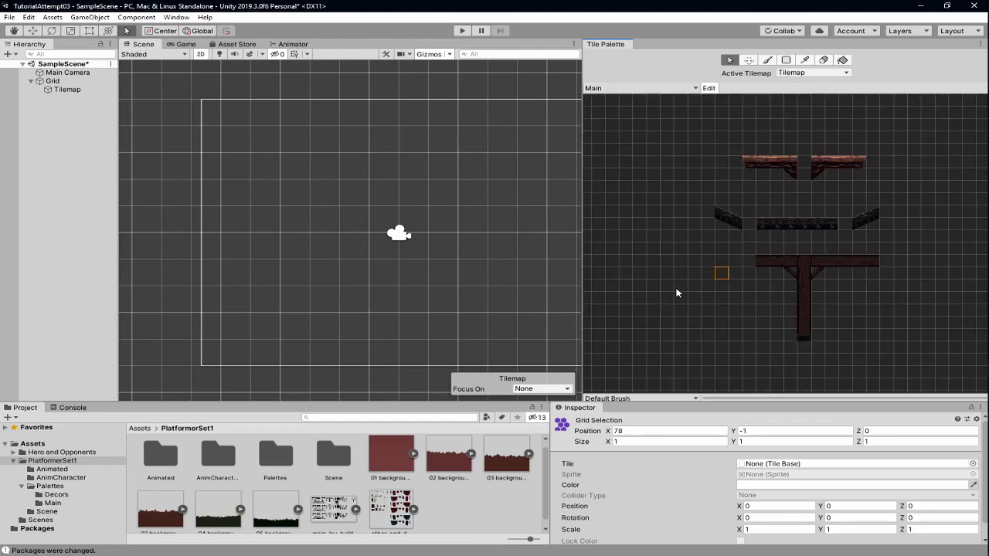
middle_click_drag(830, 308, 890, 267)
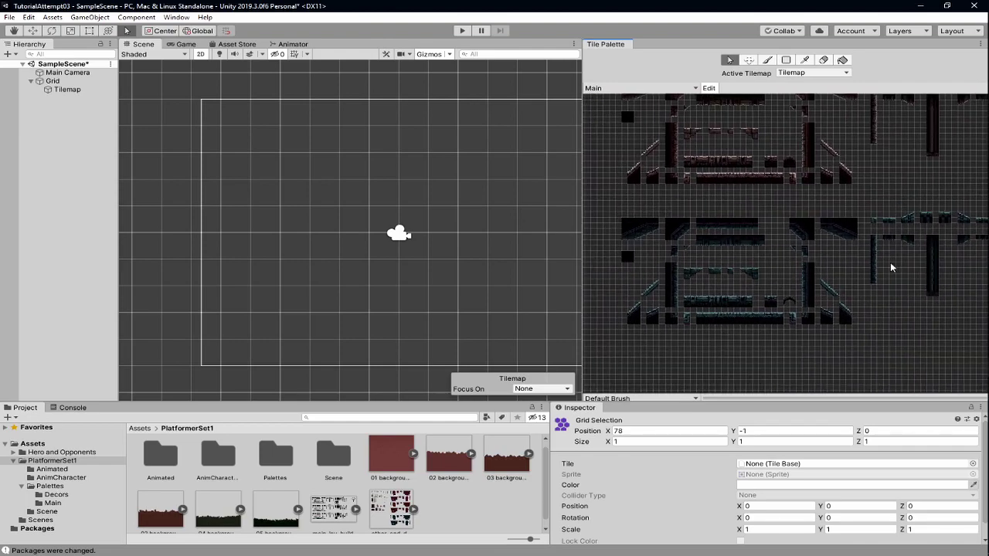
left_click(804, 60)
mouse_move(699, 319)
left_mouse_down()
mouse_move(783, 322)
mouse_move(772, 330)
left_mouse_up()
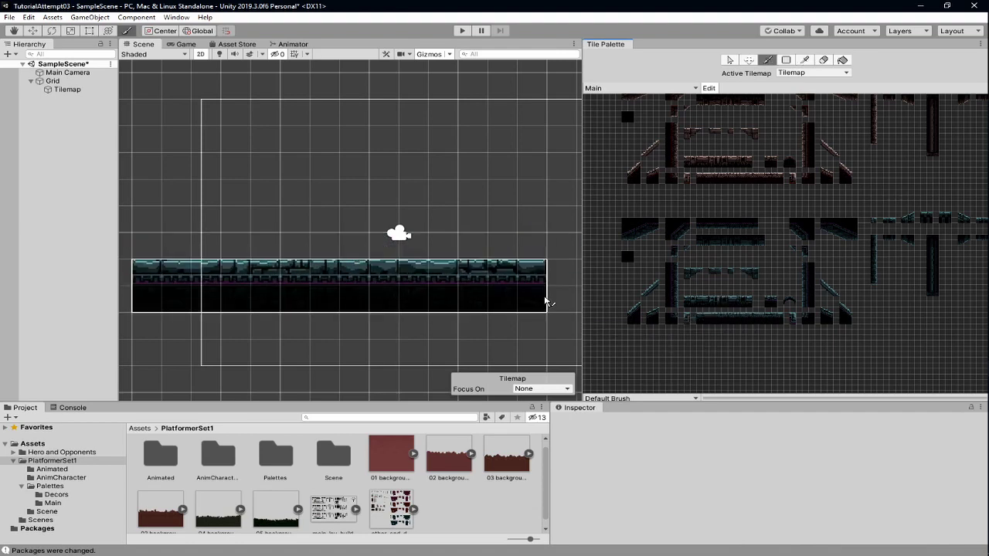
mouse_move(549, 332)
middle_mouse_down()
mouse_move(474, 285)
mouse_move(511, 367)
mouse_move(470, 322)
middle_mouse_up()
scroll(511, 367, "down", 3)
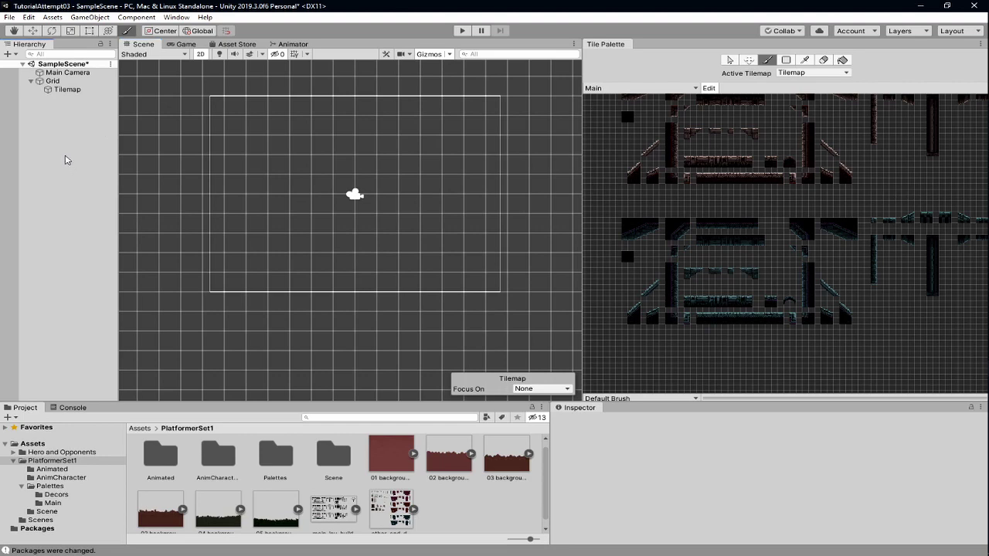
Collapse and select the Grid, then toggle its active checkbox off and back on.
left_click(64, 73)
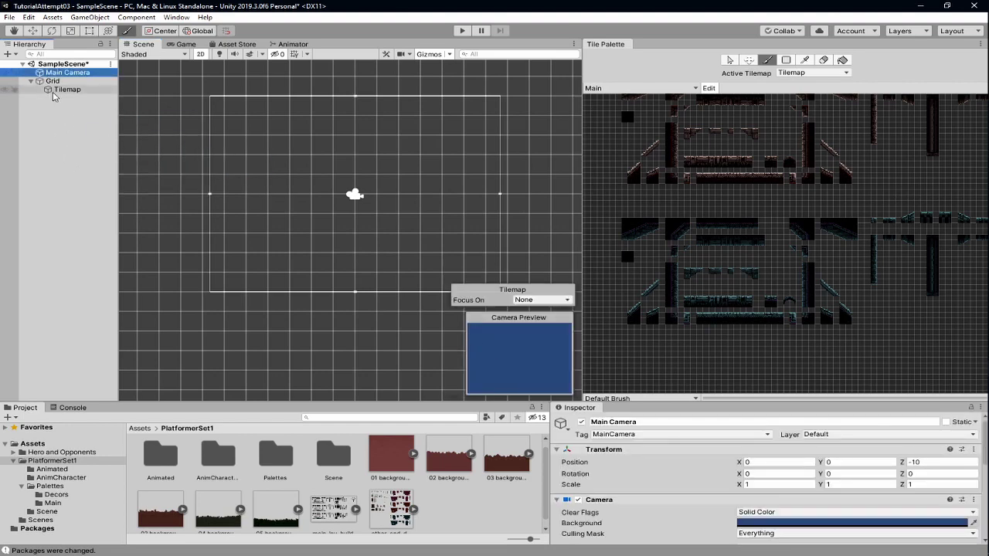
left_click(31, 81)
left_click(51, 81)
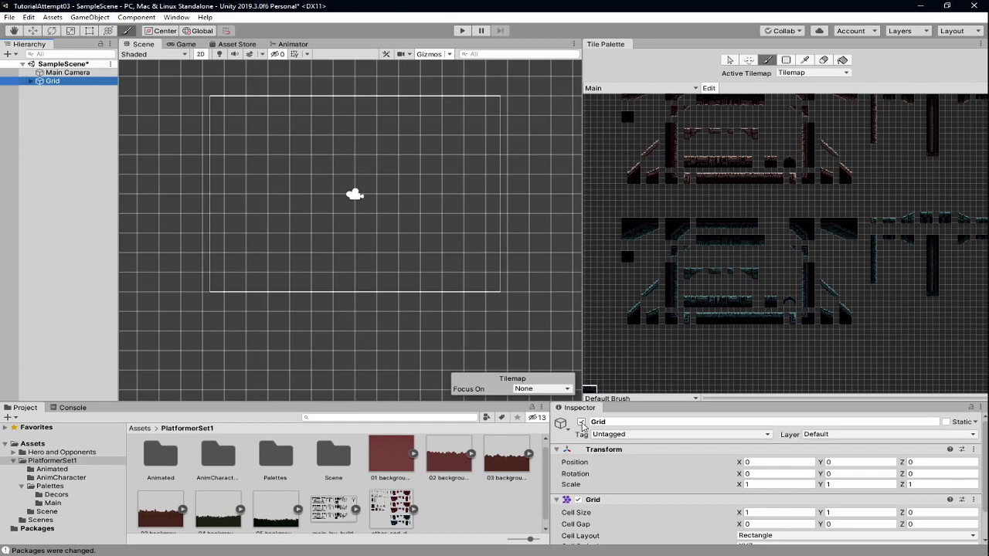
left_click(729, 60)
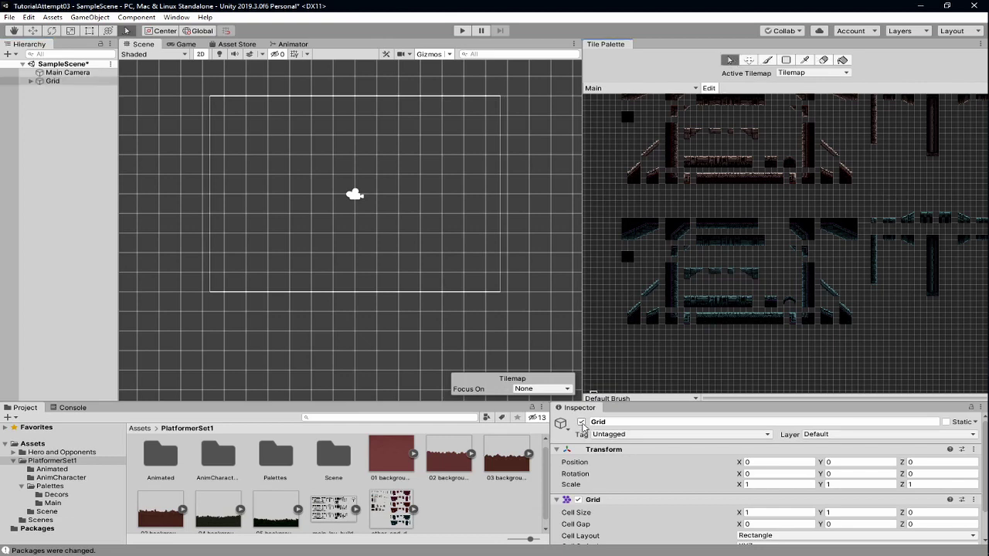
left_click(581, 421)
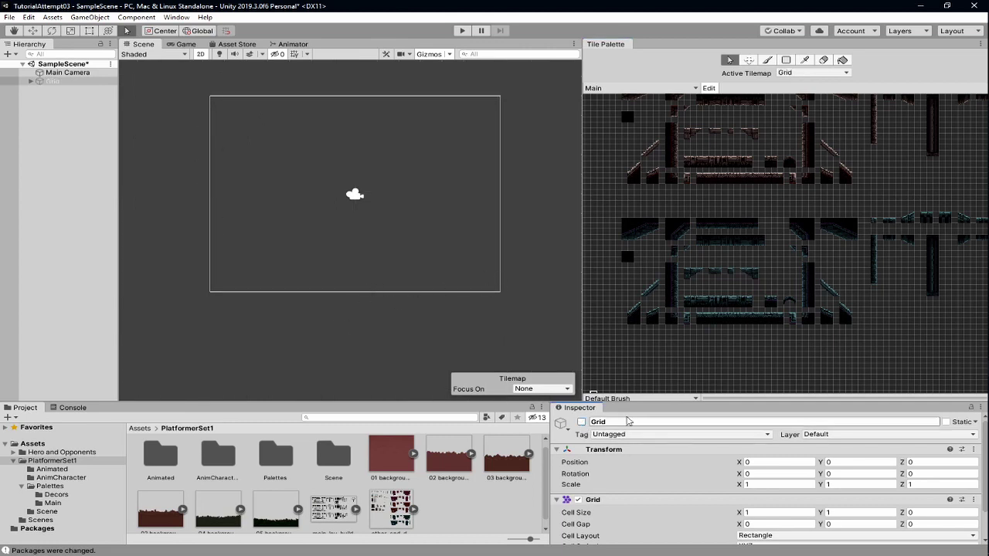
left_click(581, 422)
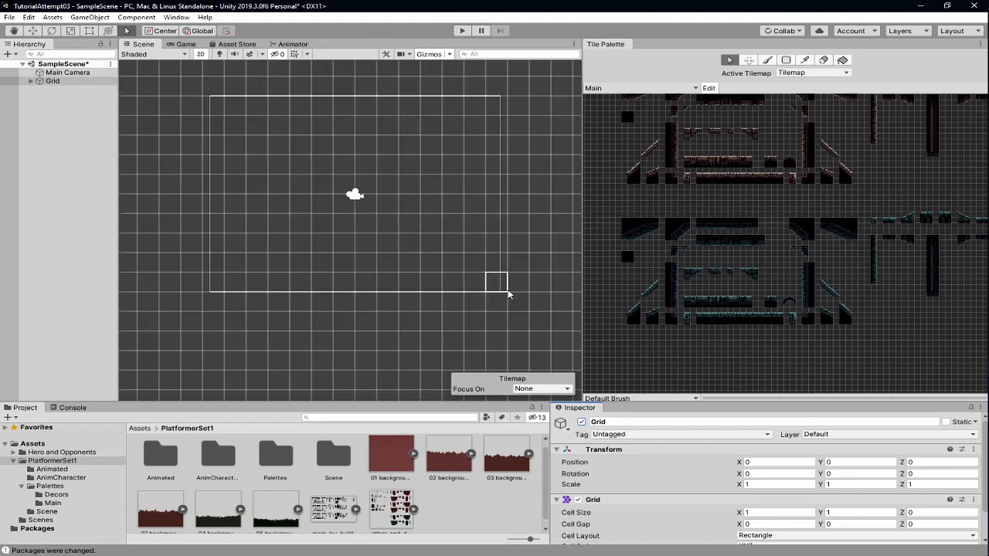
Pick the teal tile row and paint it along the camera frame's bottom, checking the Game view.
left_click(804, 62)
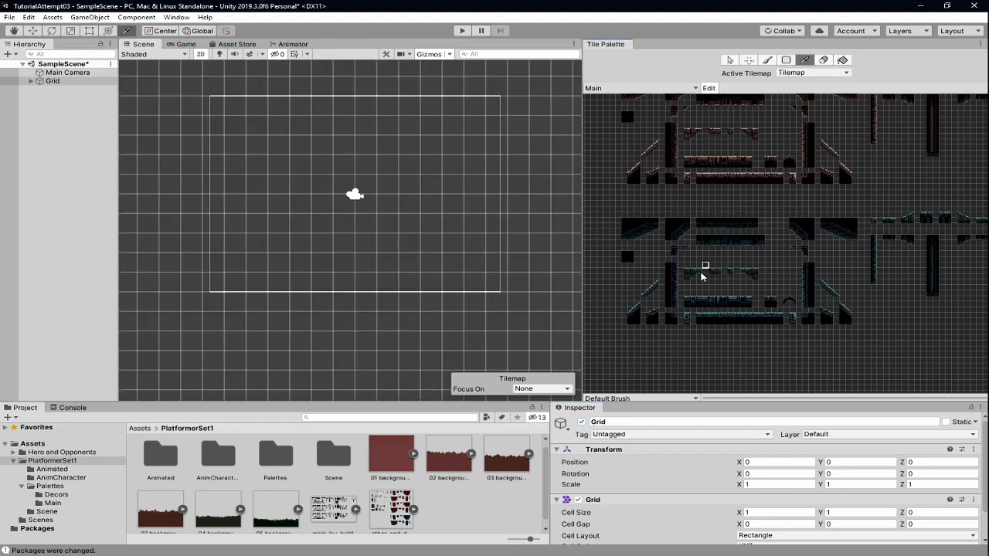
left_click_drag(701, 317, 782, 326)
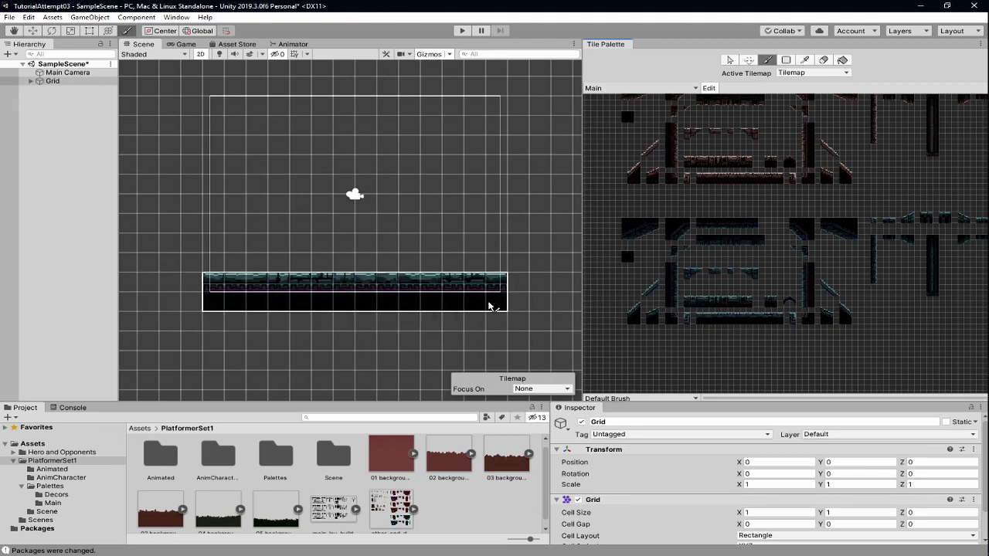
left_click(488, 306)
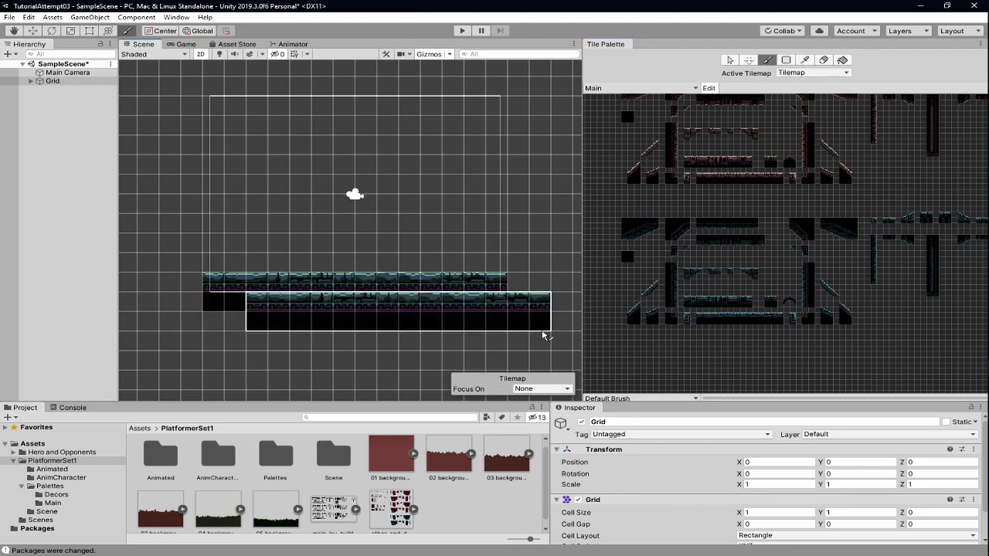
left_click(185, 45)
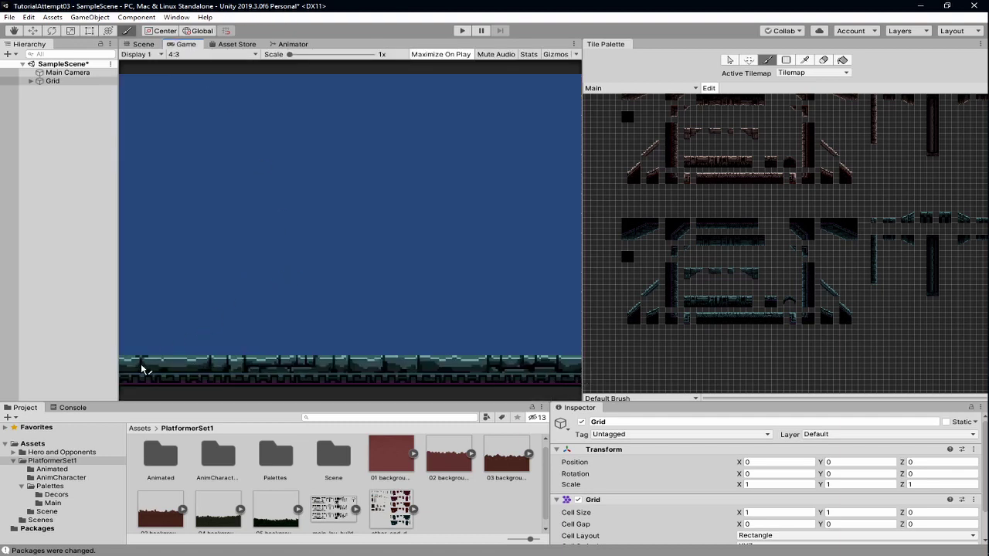
key("s")
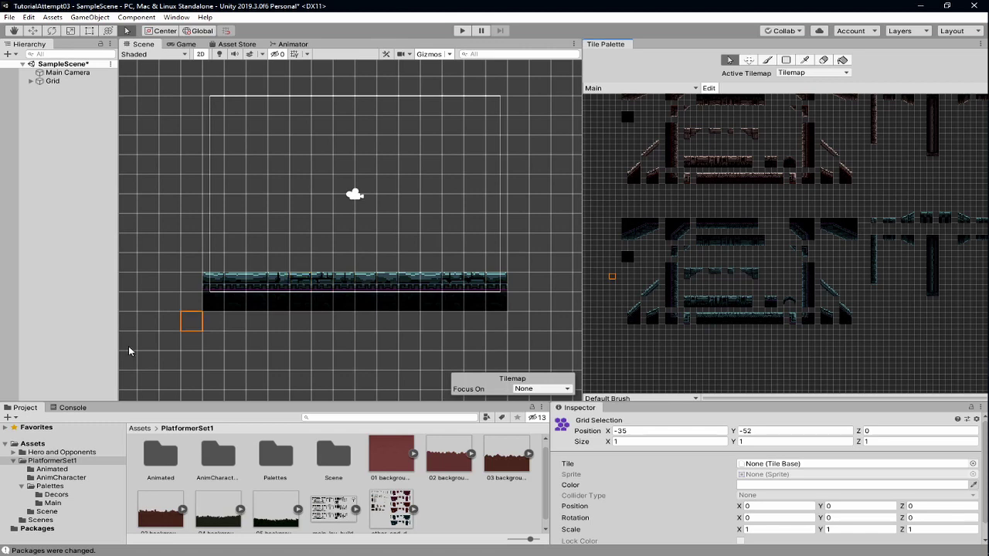
Open Hero and Opponents > Sprites > Player > Idle and drag idle-2 onto the scene floor.
left_click(13, 461)
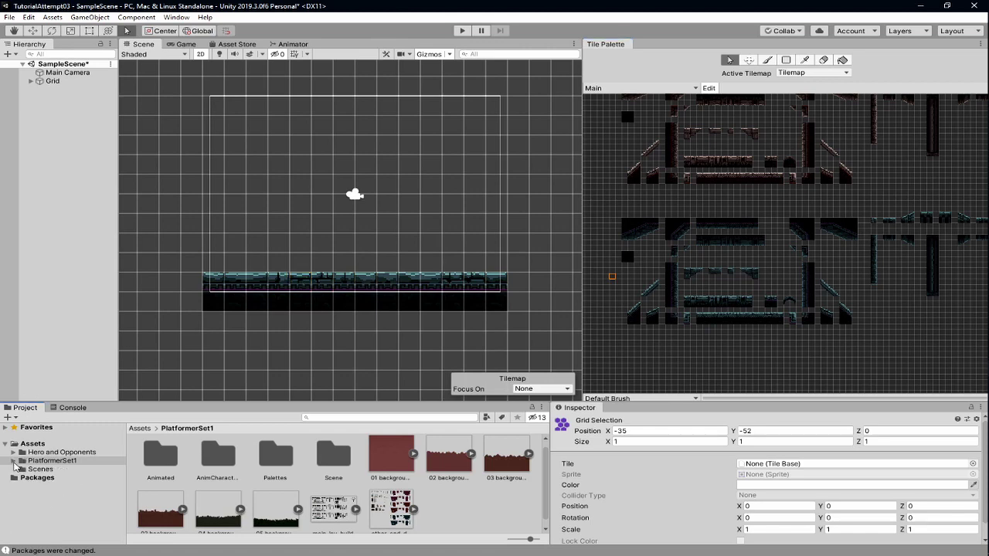
left_click(13, 454)
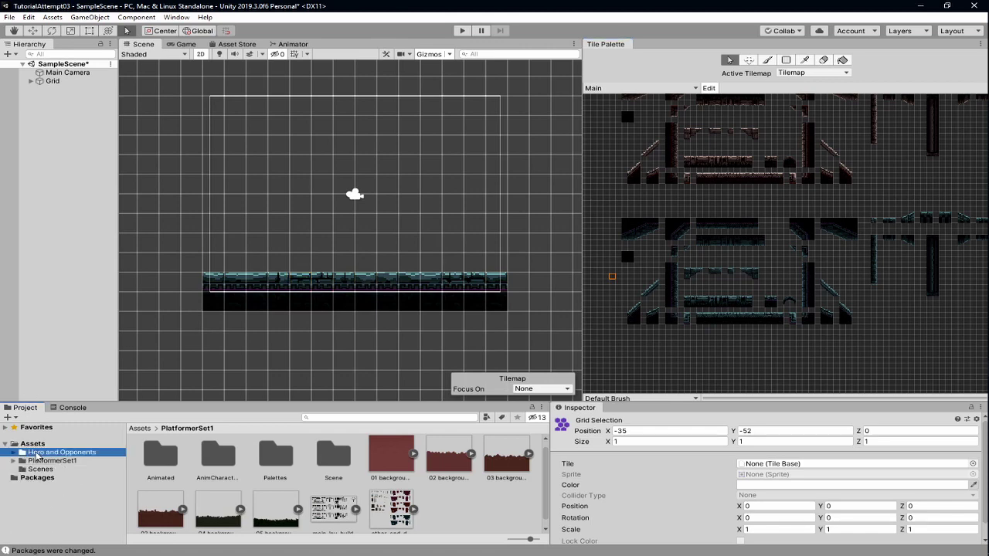
left_click(14, 453)
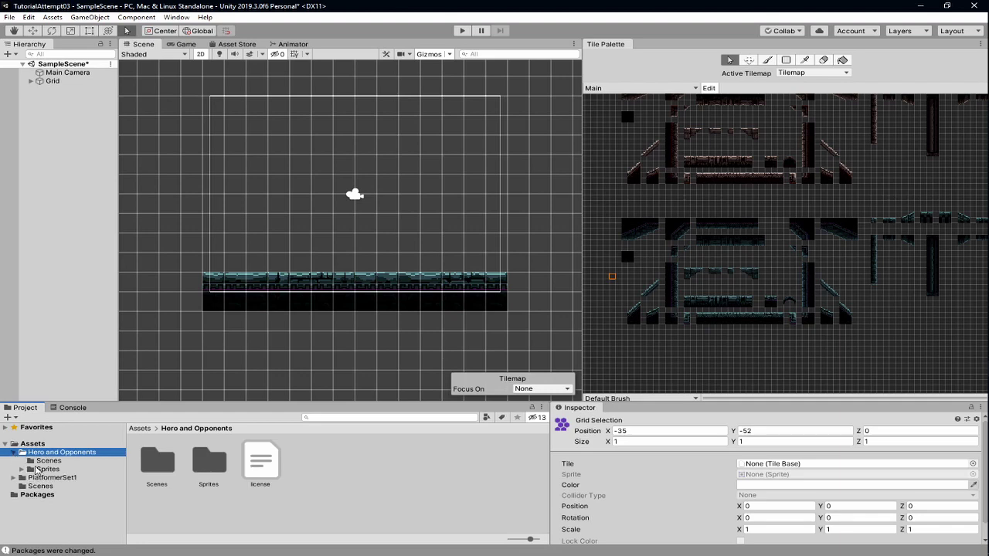
left_click(22, 469)
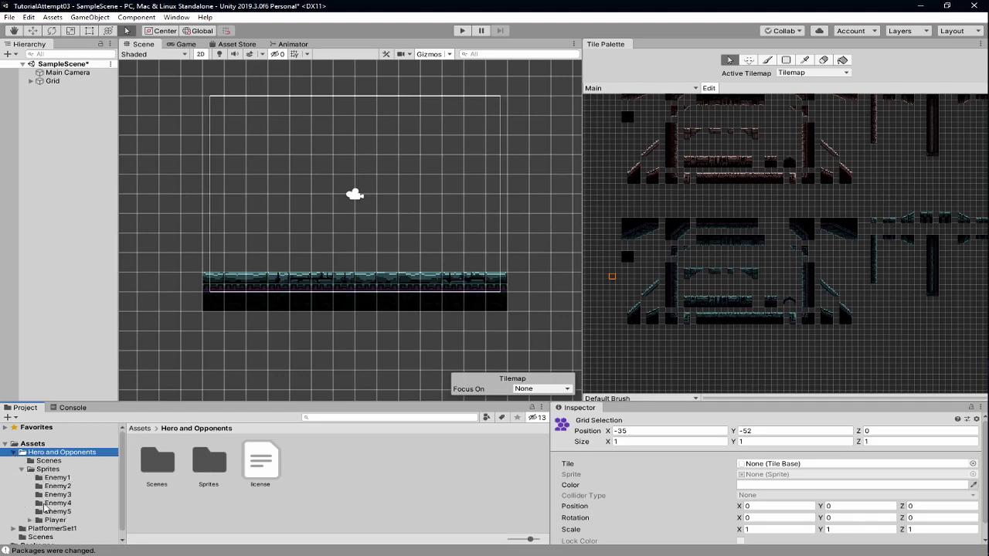
left_click(29, 521)
scroll(81, 491, "down", 3)
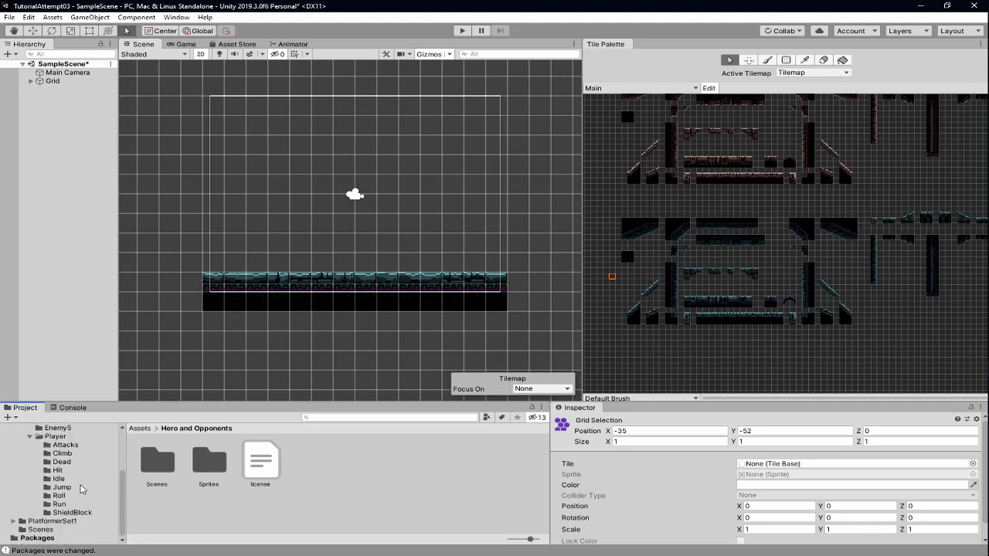
left_click(59, 479)
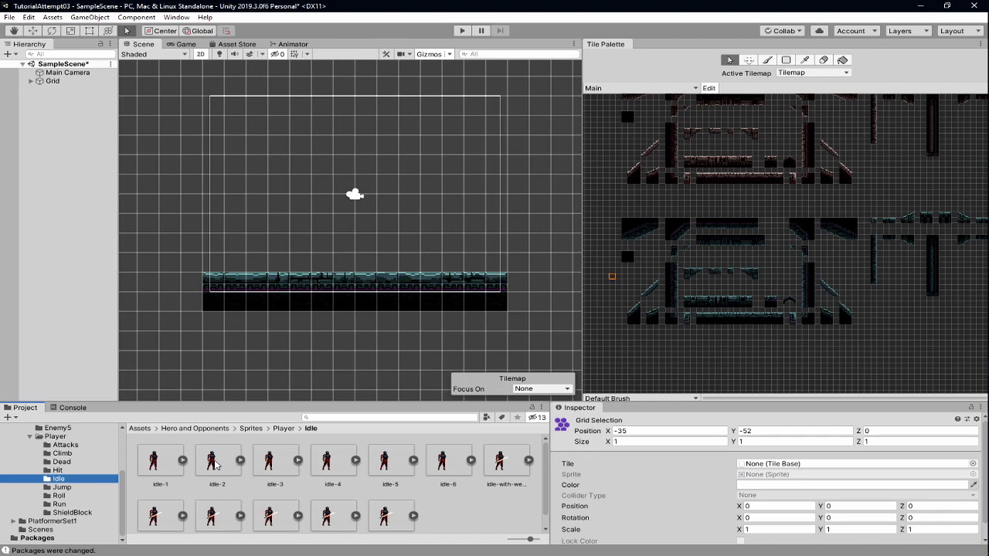
left_click_drag(217, 463, 351, 268)
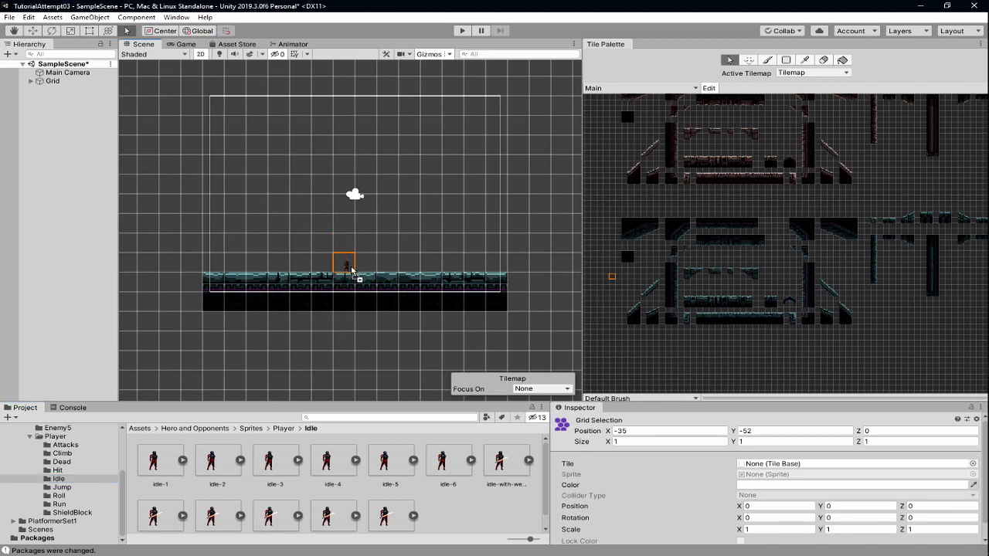
left_click_drag(351, 268, 353, 270)
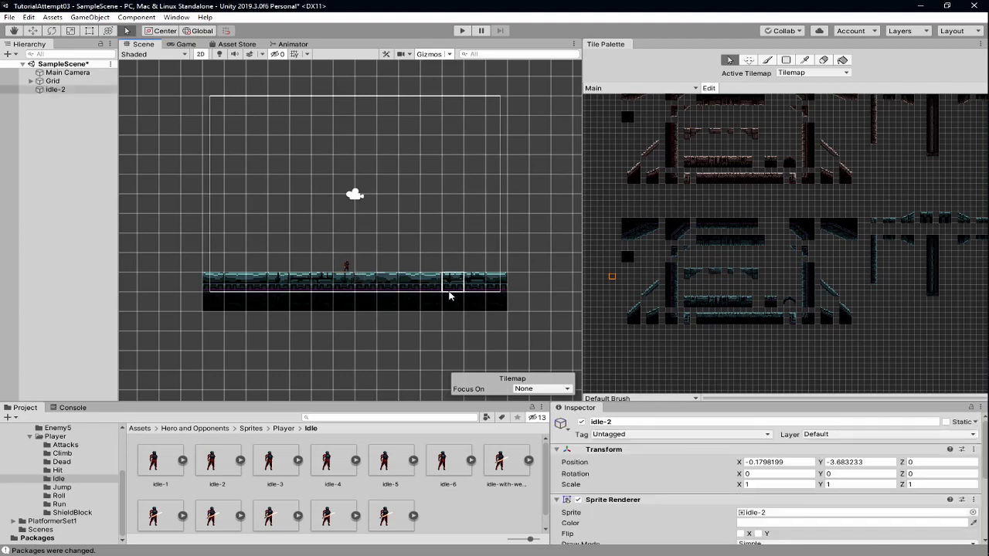
scroll(340, 270, "up", 8)
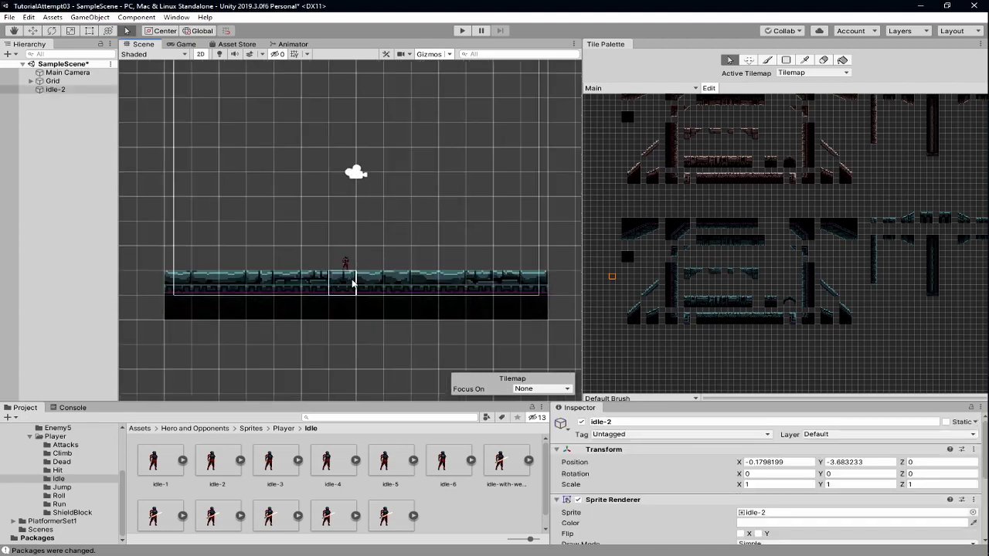
scroll(337, 270, "up", 10)
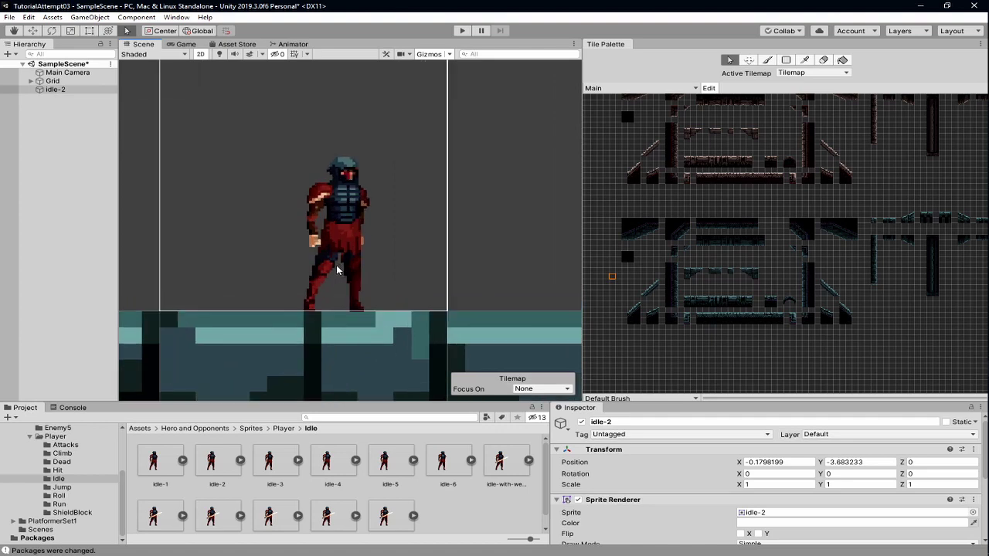
scroll(338, 270, "down", 10)
left_click(185, 44)
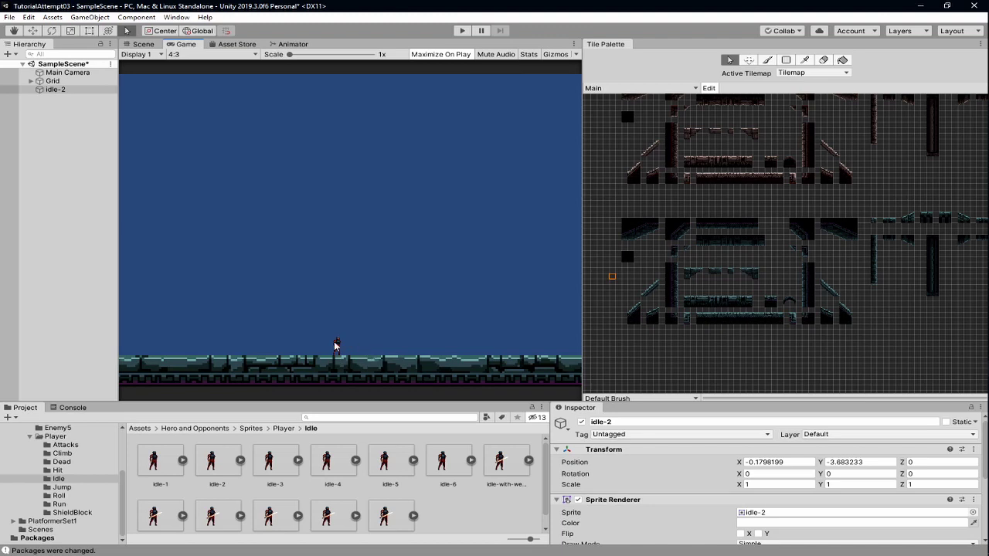
left_click(144, 44)
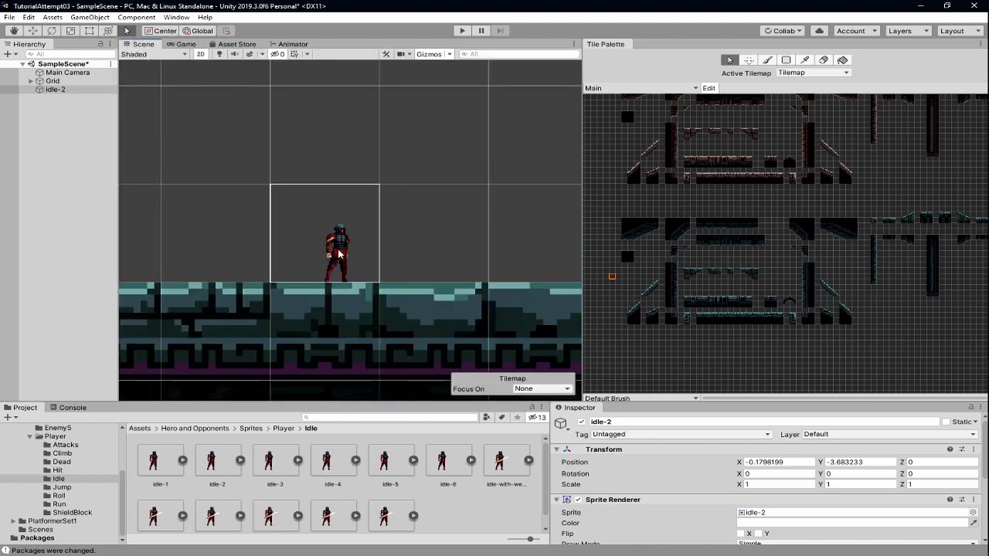
Set the Grid's Transform Scale X and Y to 0.25.
left_click(30, 81)
left_click(65, 82)
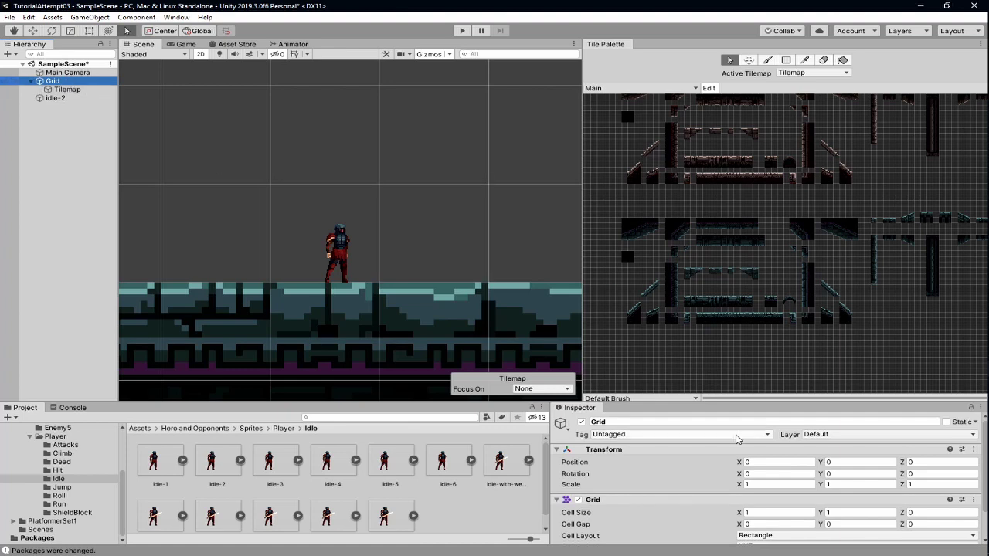
left_click(755, 484)
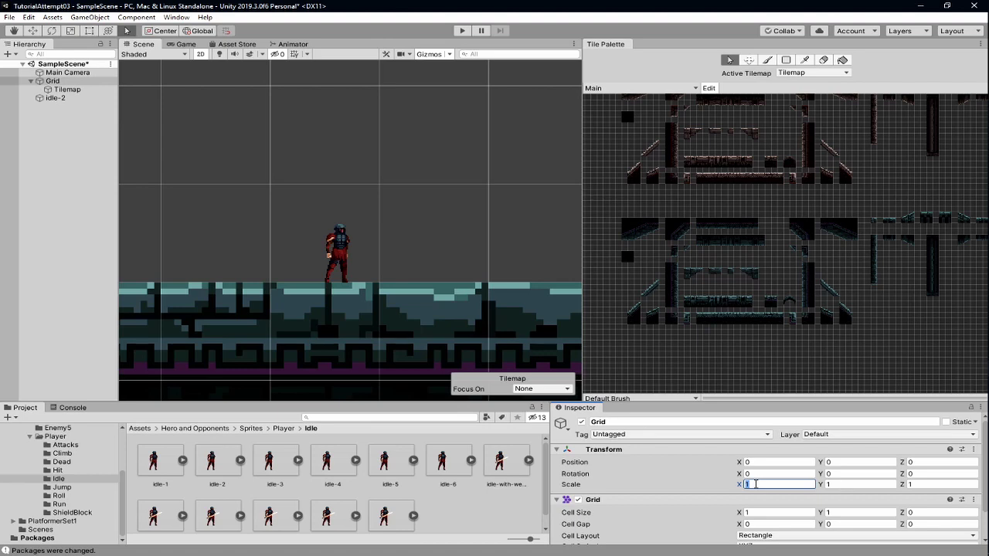
type("0.25")
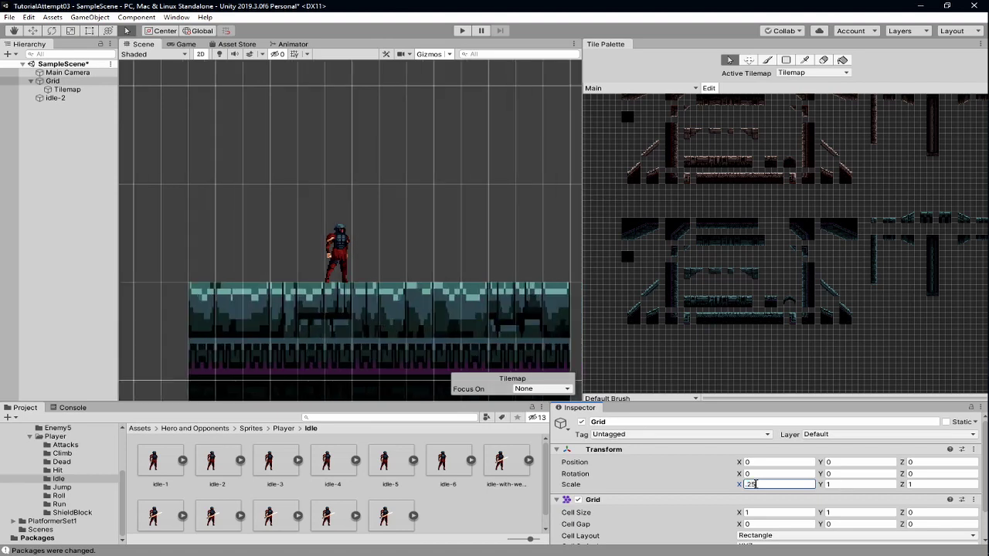
key("Tab")
type("0.25")
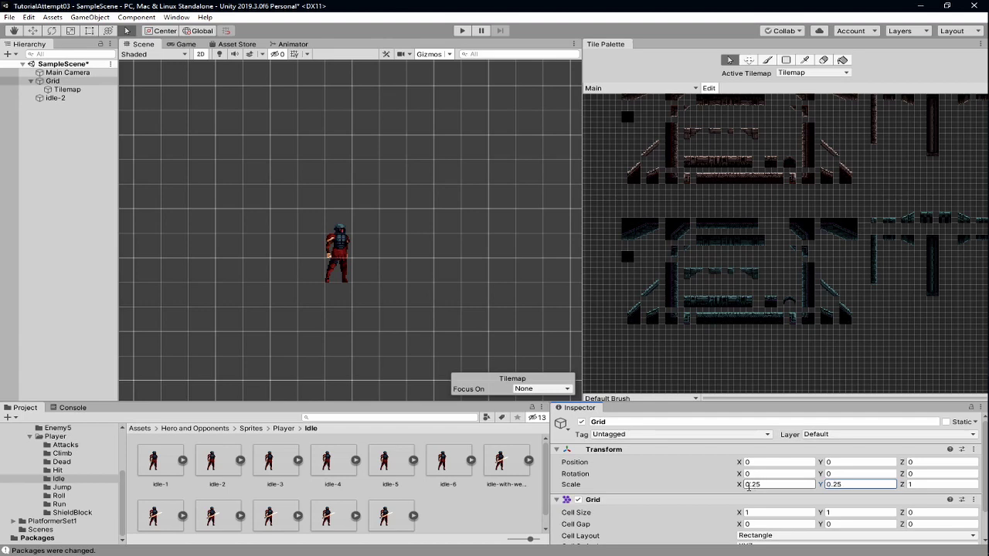
Zoom out the Scene and preview the shrunk floor in the Game view.
left_click(77, 152)
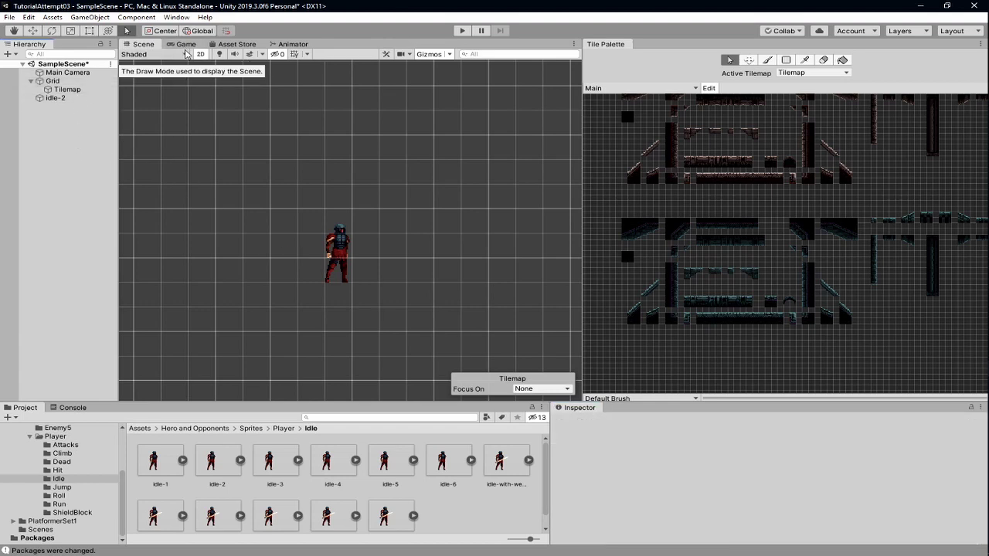
scroll(476, 261, "down", 5)
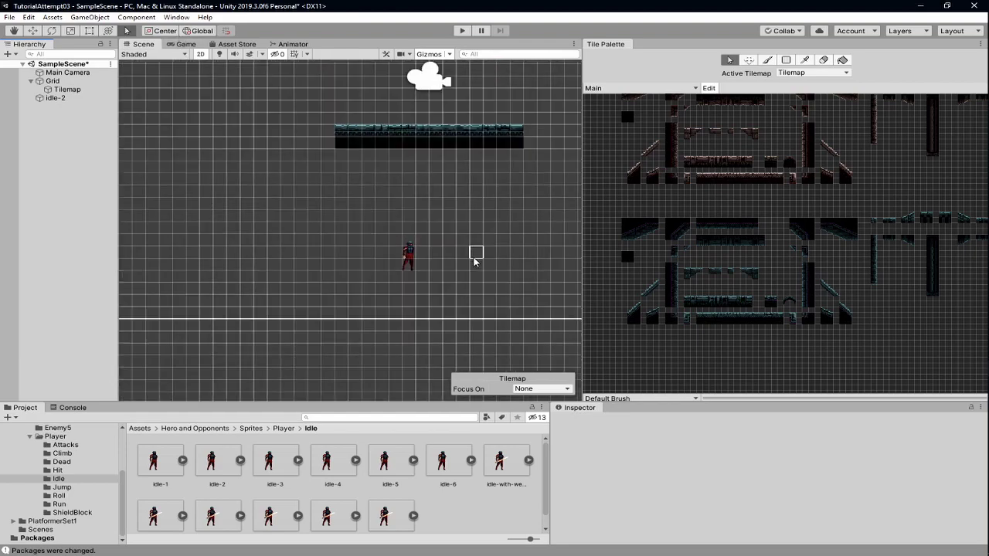
scroll(433, 255, "down", 6)
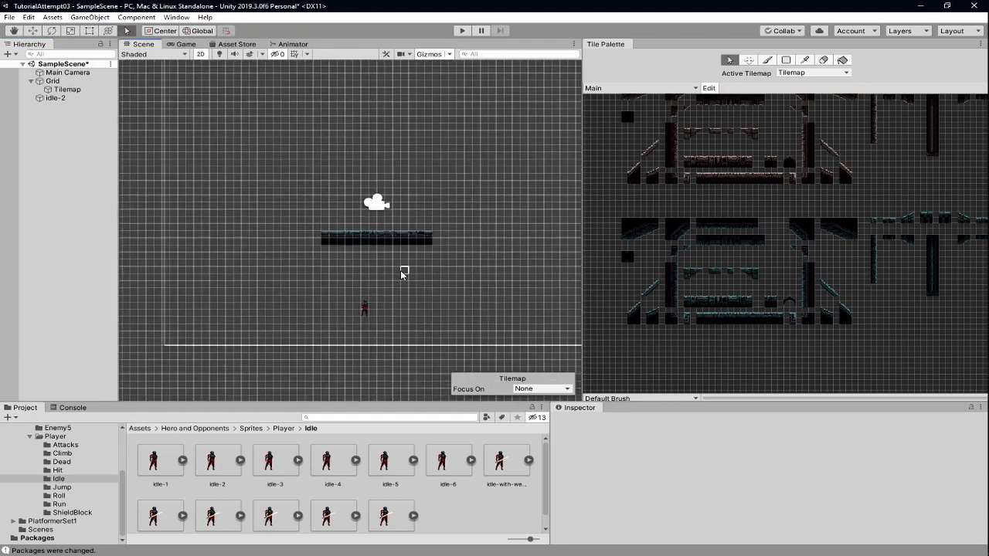
left_click(183, 45)
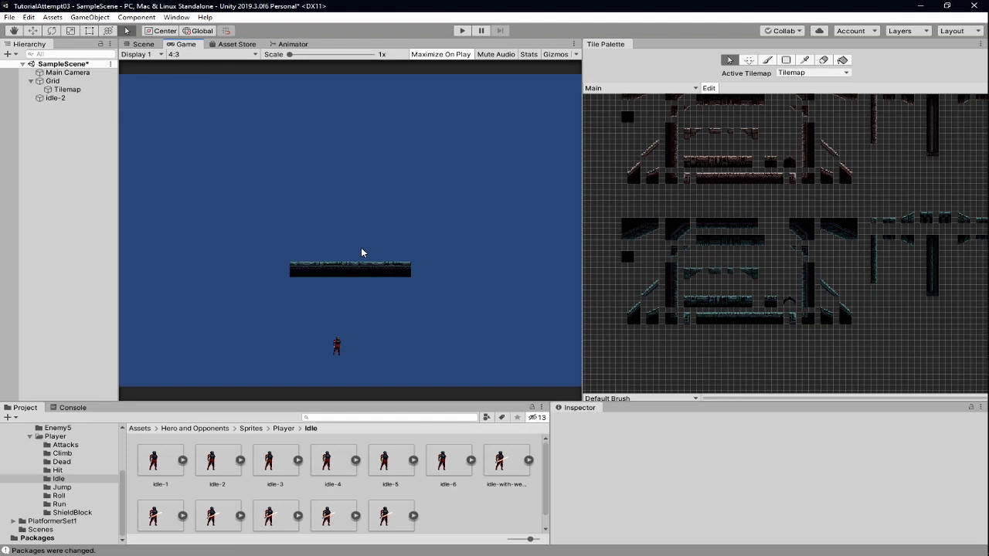
Erase the small floating tile platform.
left_click(143, 44)
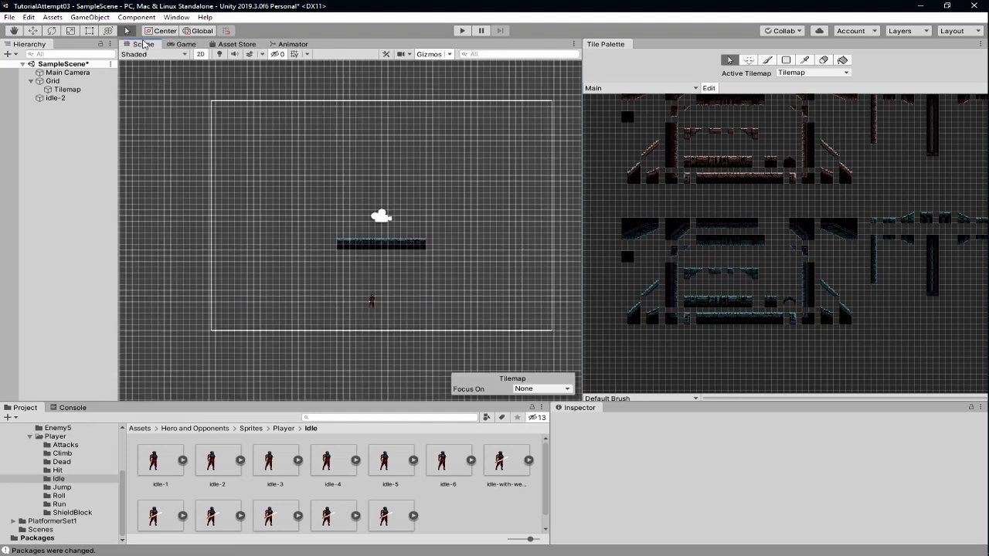
left_click(822, 62)
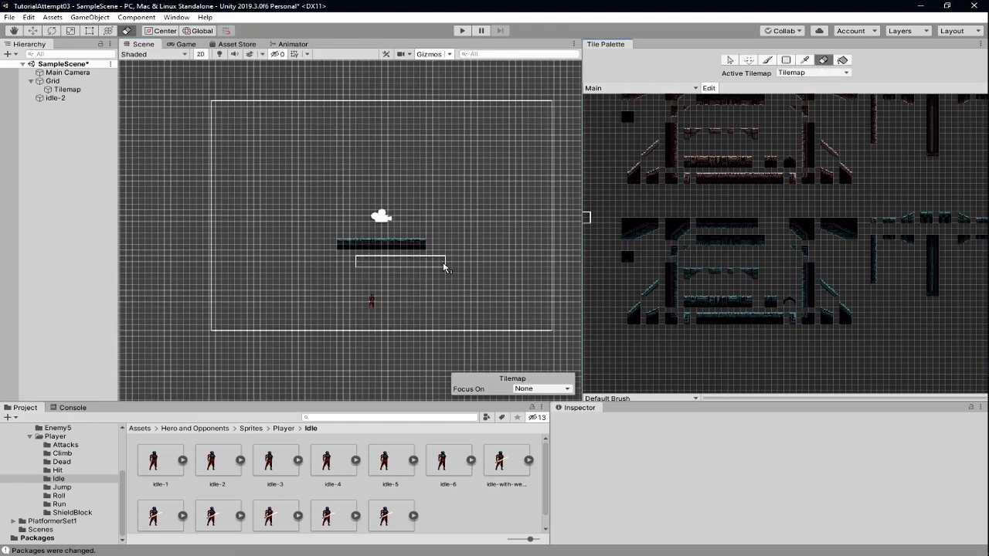
left_click(423, 248)
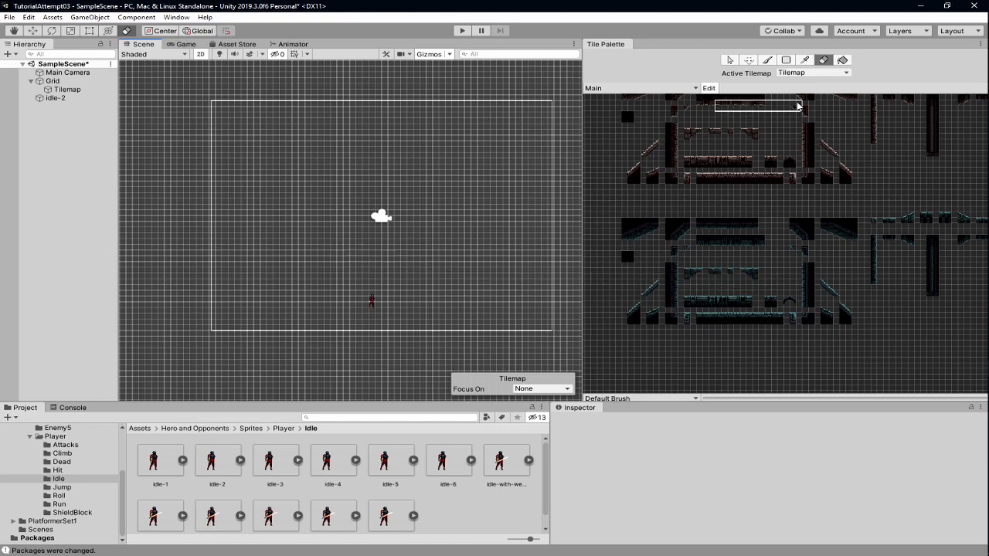
Paint a teal floor strip across the camera frame's bottom under the player, previewing it in Game view.
left_click(767, 60)
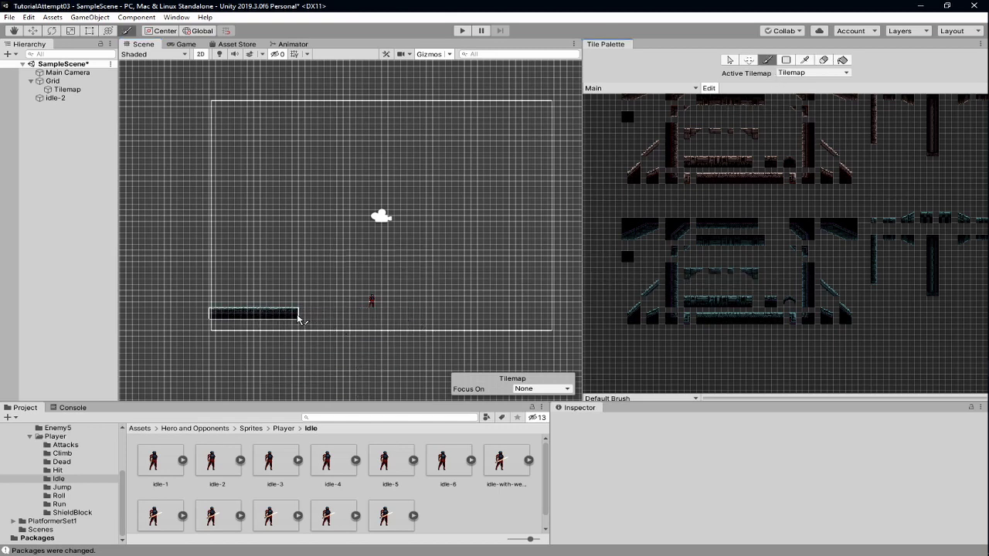
left_click(295, 318)
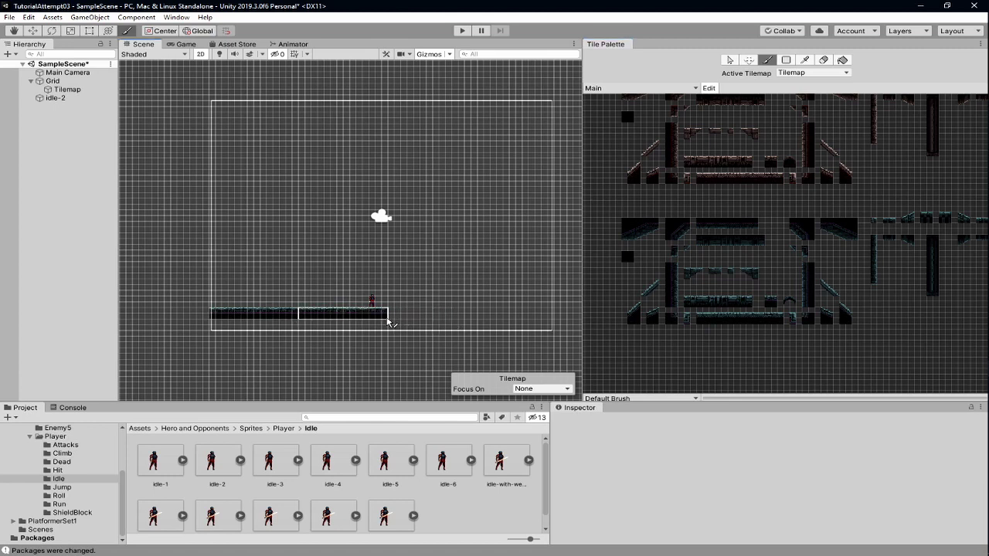
left_click(388, 322)
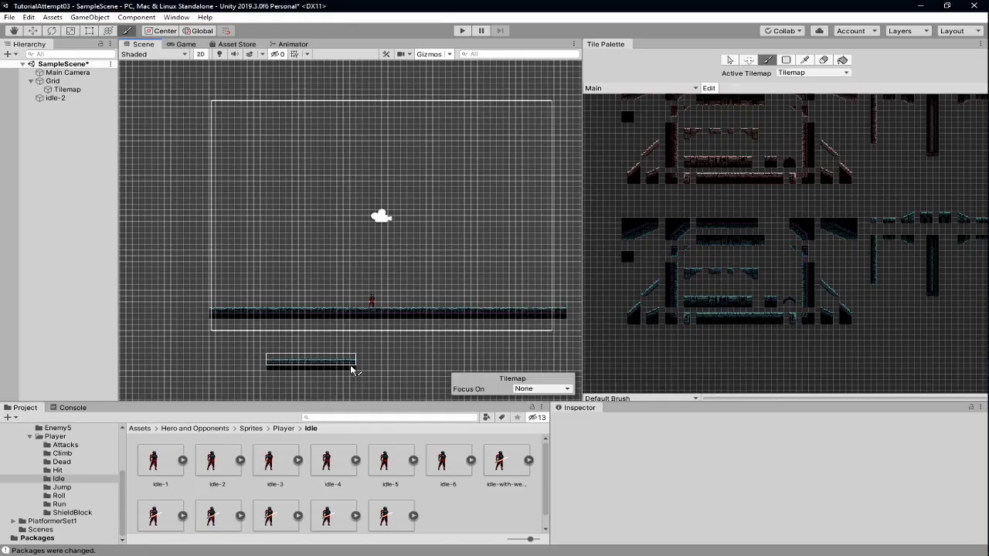
key("ctrl+2")
key("s")
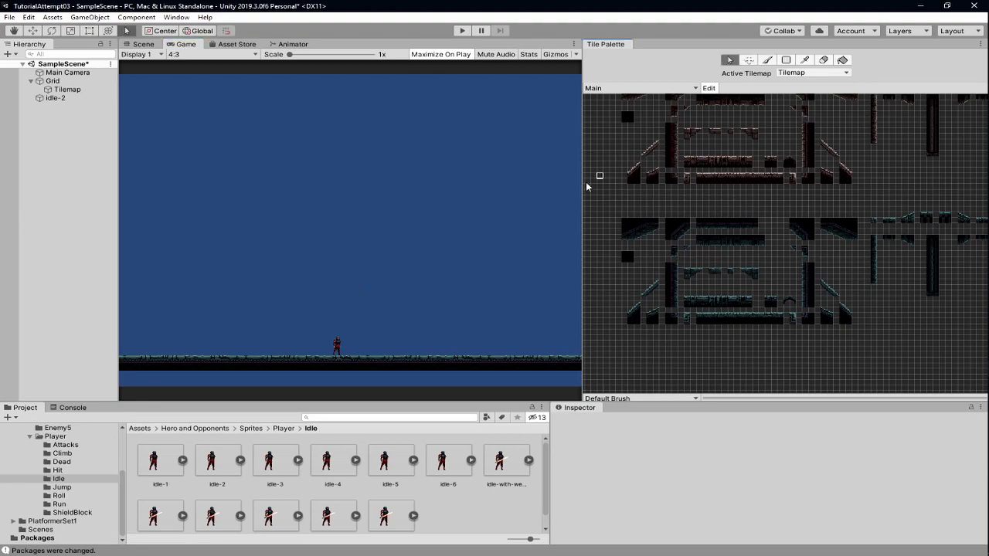
left_click_drag(585, 183, 657, 198)
key("ctrl+1")
Drag the 01 background sprite from PlatformerSet1 into the scene and position it with grid snapping.
scroll(734, 304, "up", 3)
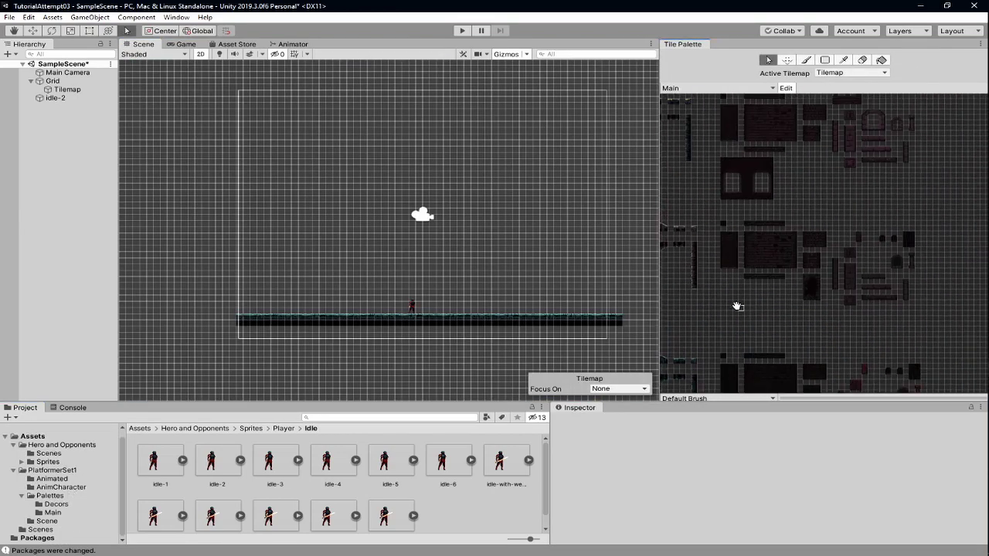
left_click(51, 470)
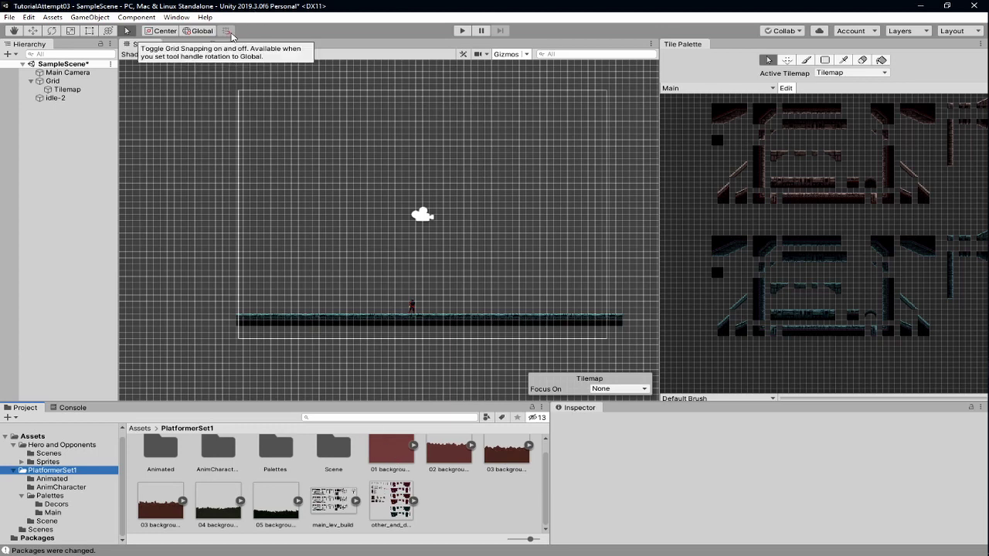
left_click_drag(393, 464, 75, 206)
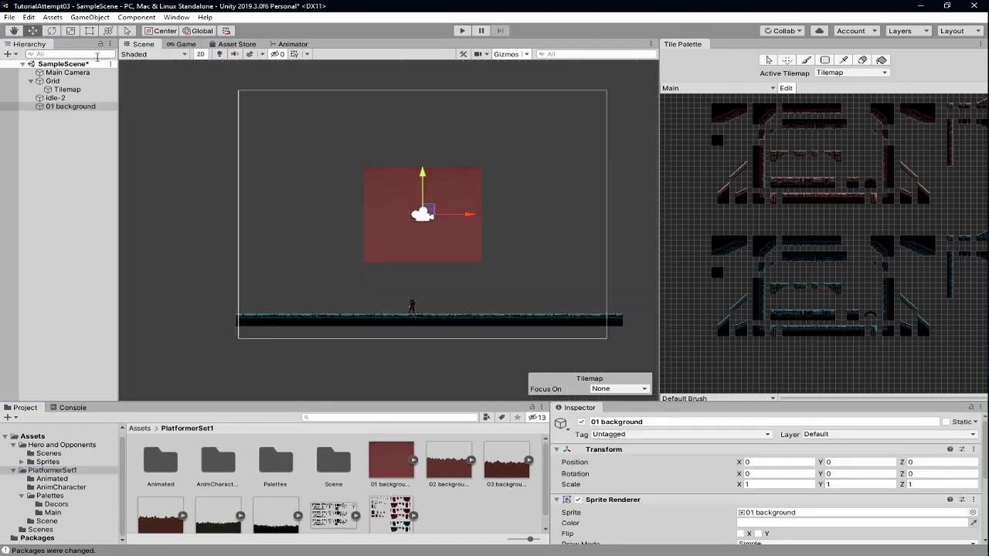
left_click(226, 31)
left_click_drag(478, 232, 519, 290)
Duplicate the 01 background into four copies and select them all.
right_click(69, 106)
left_click(116, 152)
key("ctrl+d")
key("ctrl+d")
left_click_drag(519, 289, 655, 290)
key("ctrl+2")
left_click(75, 132)
left_click(69, 106, "shift")
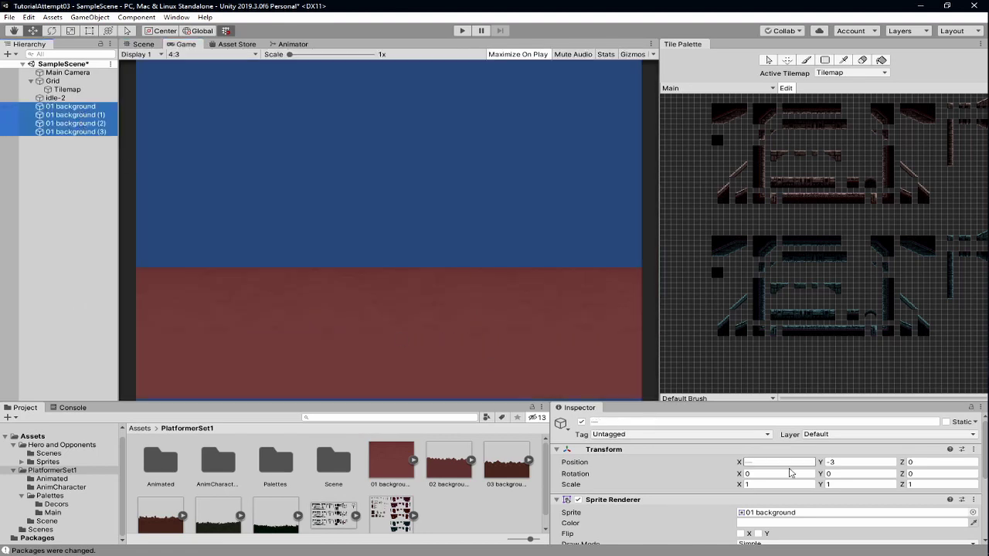
key("ctrl+1")
key("f")
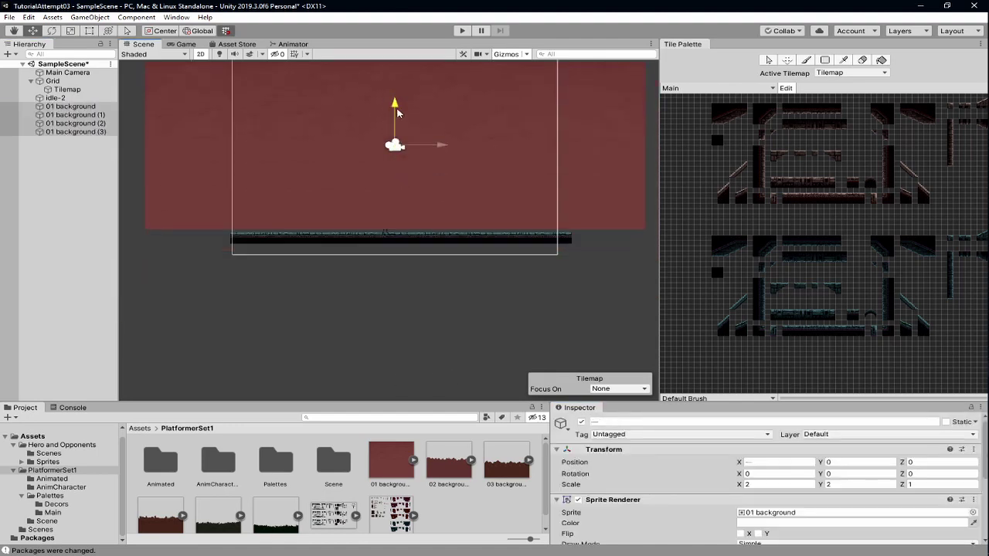
key("ctrl+2")
Arrange the four background copies side by side in a row.
left_click(143, 44)
left_click(355, 232)
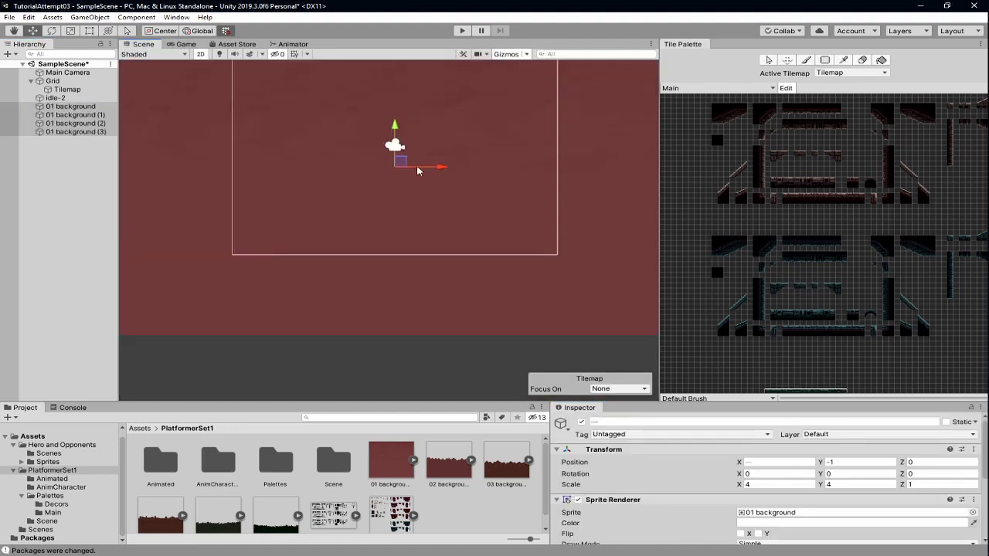
scroll(355, 232, "down", 3)
left_click_drag(355, 232, 301, 193)
left_click(75, 131, "shift")
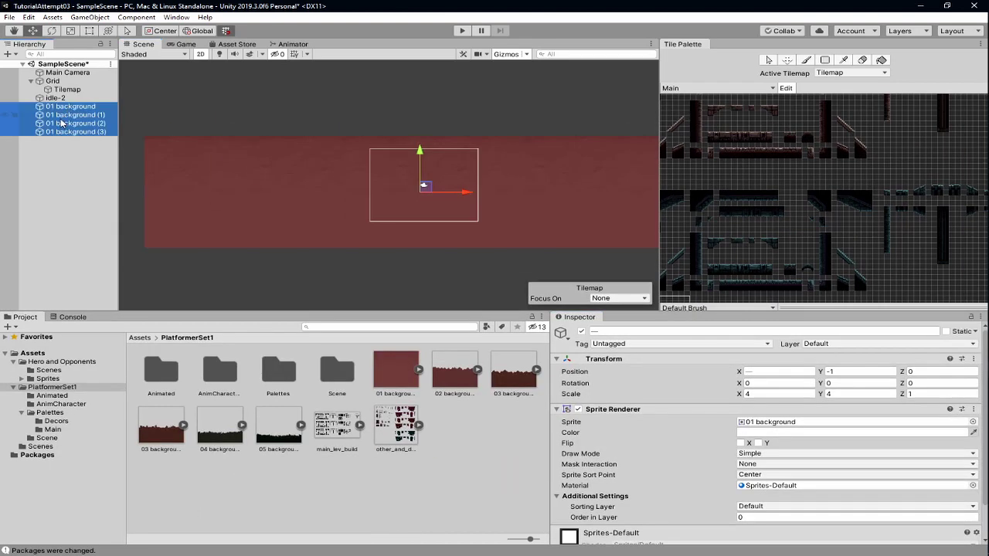
Set the backgrounds' Order in Layer to -25 and preview them in the Game view.
scroll(668, 420, "down", 2)
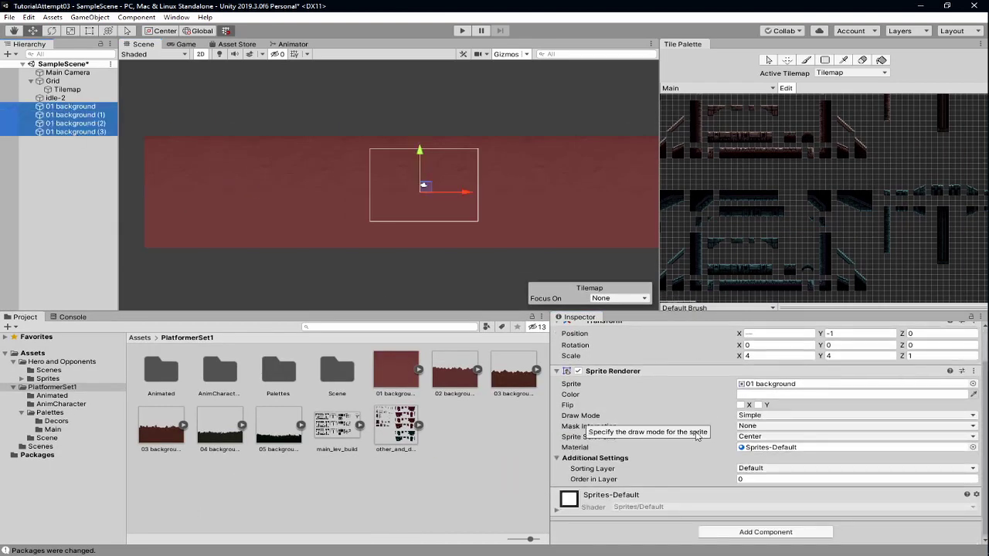
left_click(749, 479)
type("-2")
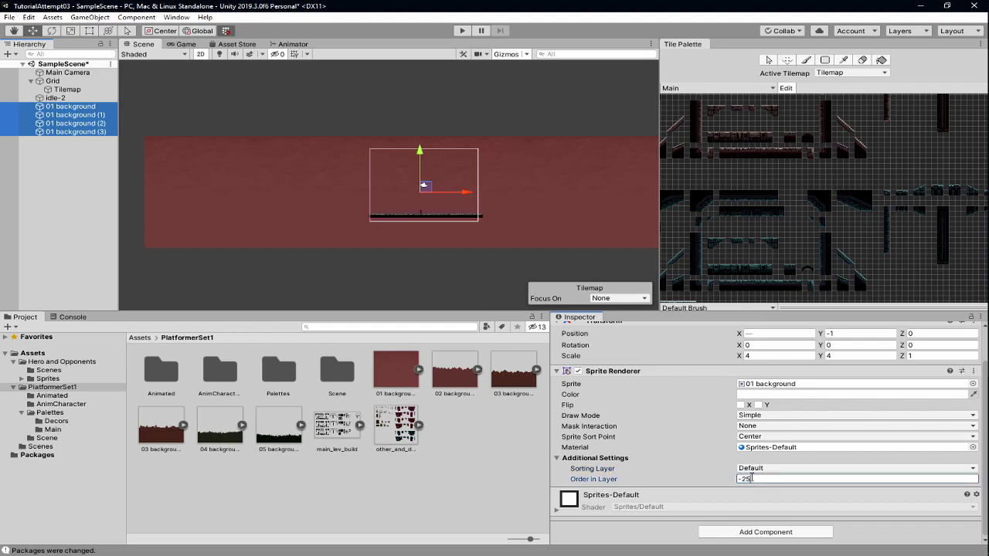
type("5")
key("Return")
key("ctrl+2")
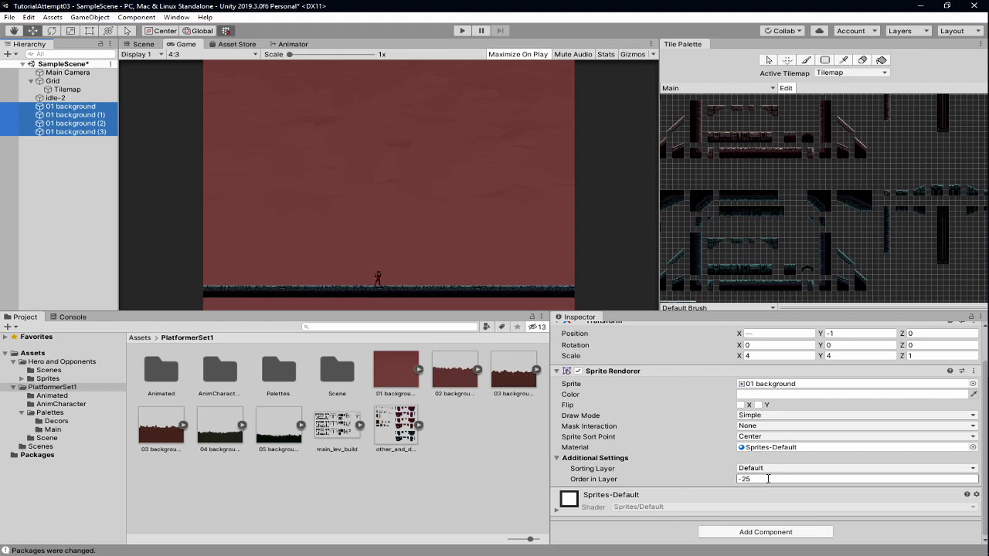
Create an empty BackgroundsClouds object and parent the four 01 sky sprites under it.
left_click(67, 72)
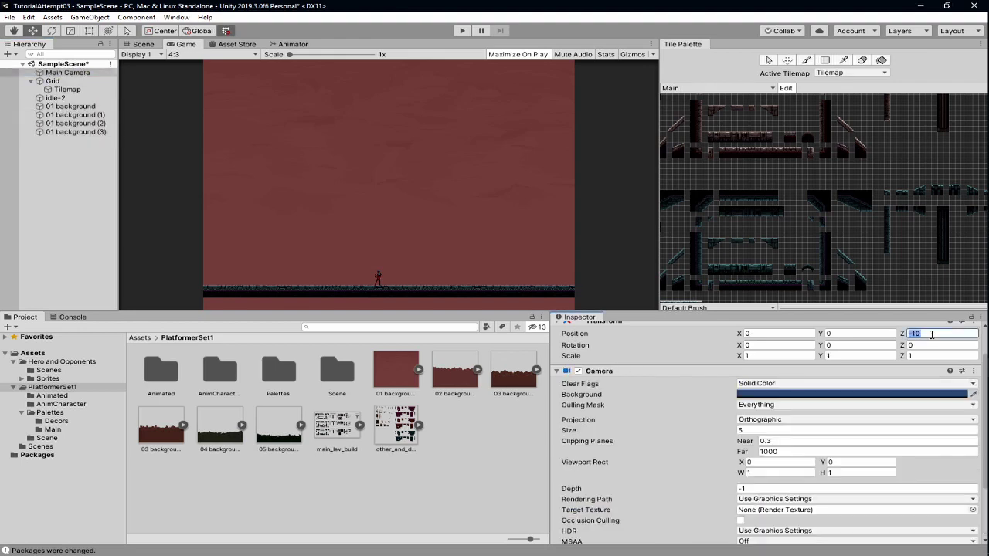
scroll(577, 414, "down", 3)
right_click(66, 168)
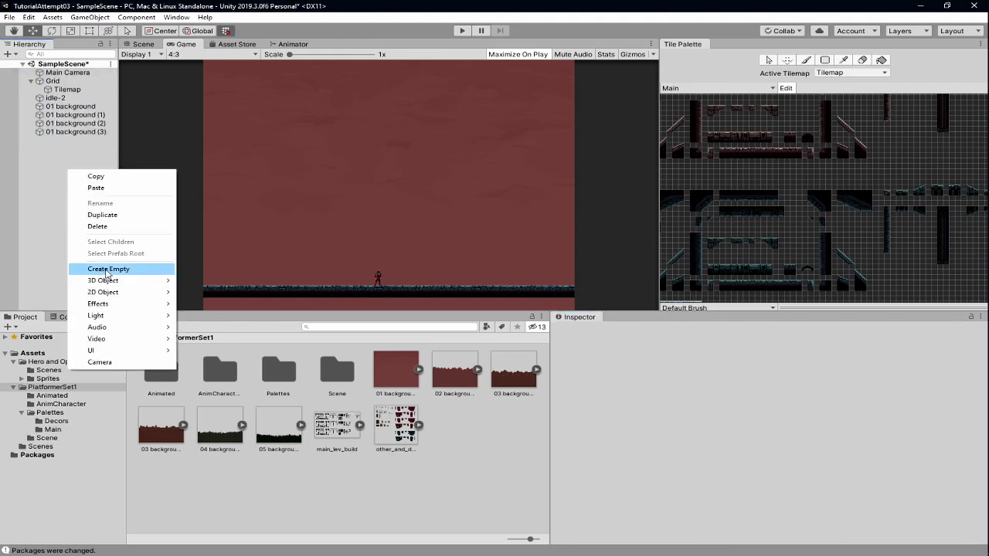
left_click(85, 267)
type("BackgroundsClouds")
key("Return")
left_click(69, 106)
left_click(75, 131, "shift")
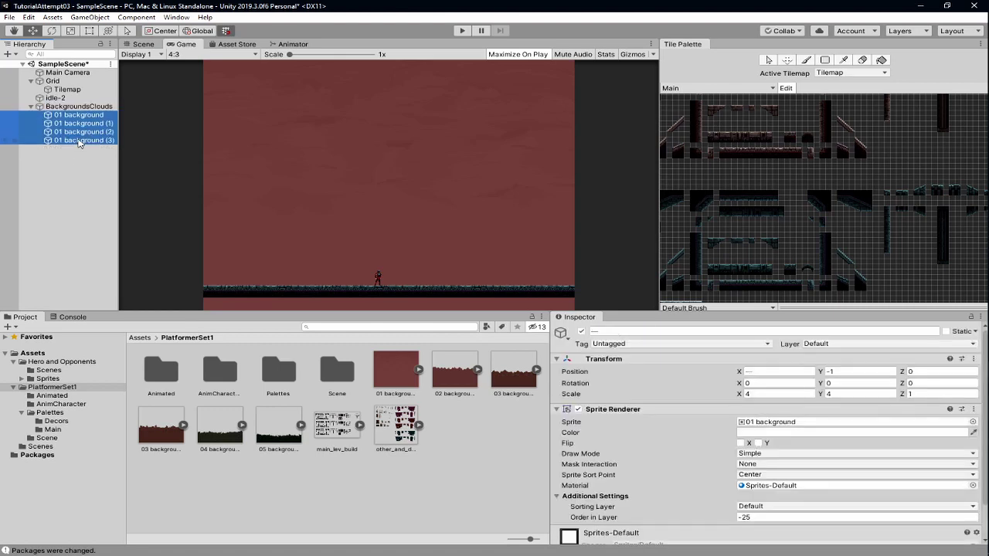
left_click_drag(75, 131, 77, 140)
Add an empty child group under Backgrounds and place a duplicated 02 background sprite in it.
right_click(55, 106)
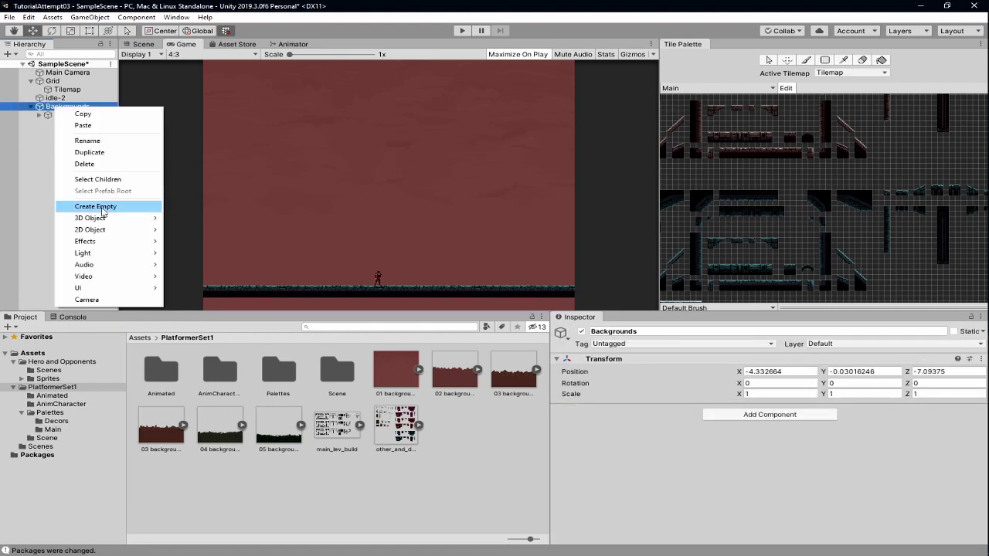
left_click(88, 203)
left_click(453, 371)
left_click(514, 373)
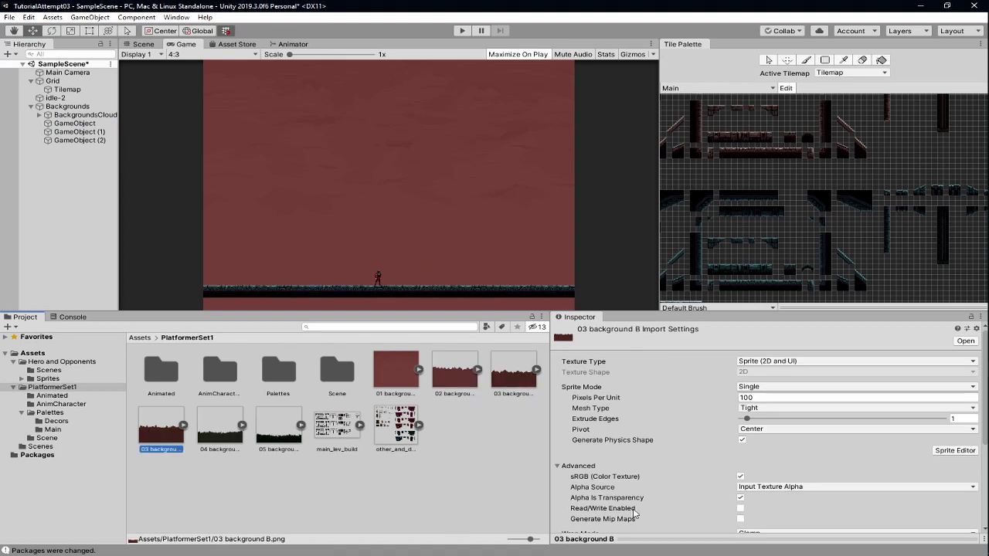
key("Right")
key("Right")
key("Right")
key("Right")
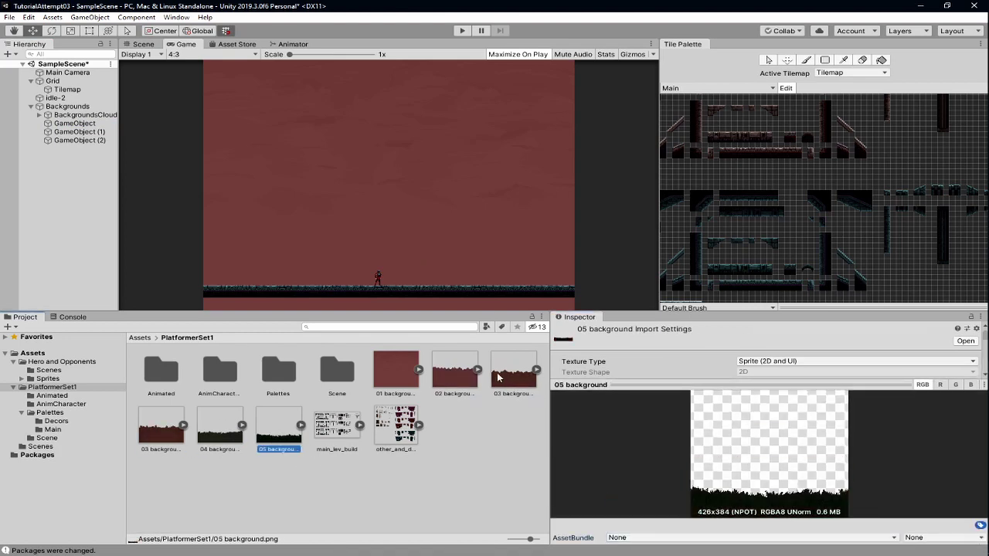
left_click_drag(454, 371, 75, 123)
key("ctrl+d")
key("ctrl+d")
key("ctrl+d")
Scale the four 02 mountain sprites to 4, tile them sideways, and set Order in Layer -24.
left_click(395, 370)
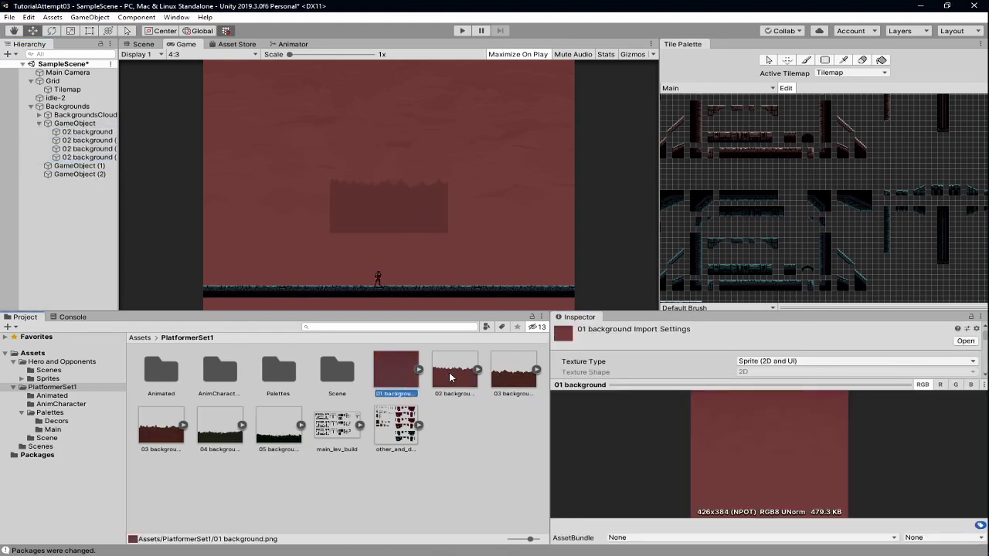
left_click(87, 131)
left_click(86, 157, "shift")
double_click(779, 394)
type("4")
key("Tab")
type("4")
left_click(136, 44)
left_click_drag(214, 184, 488, 189)
left_click(86, 157)
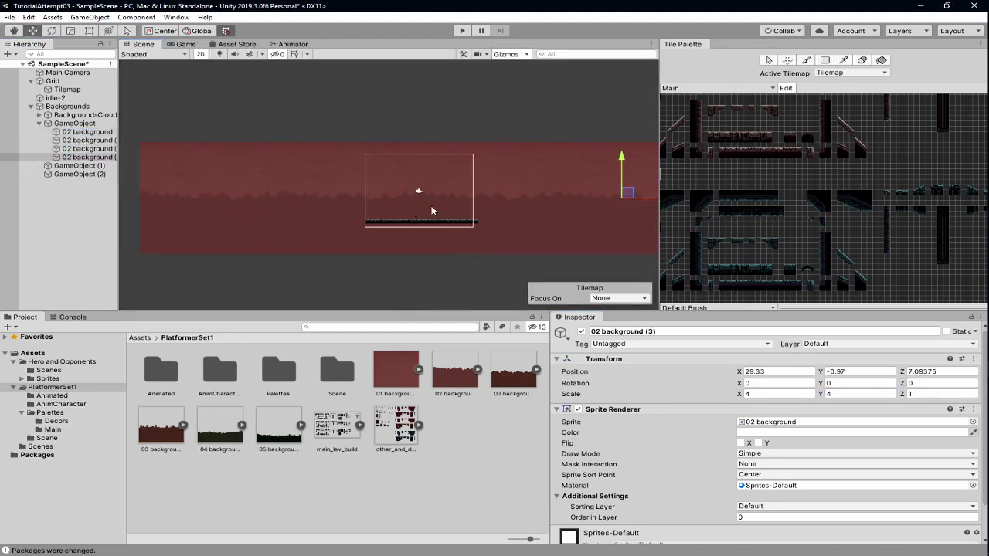
left_click(758, 517)
type("-24")
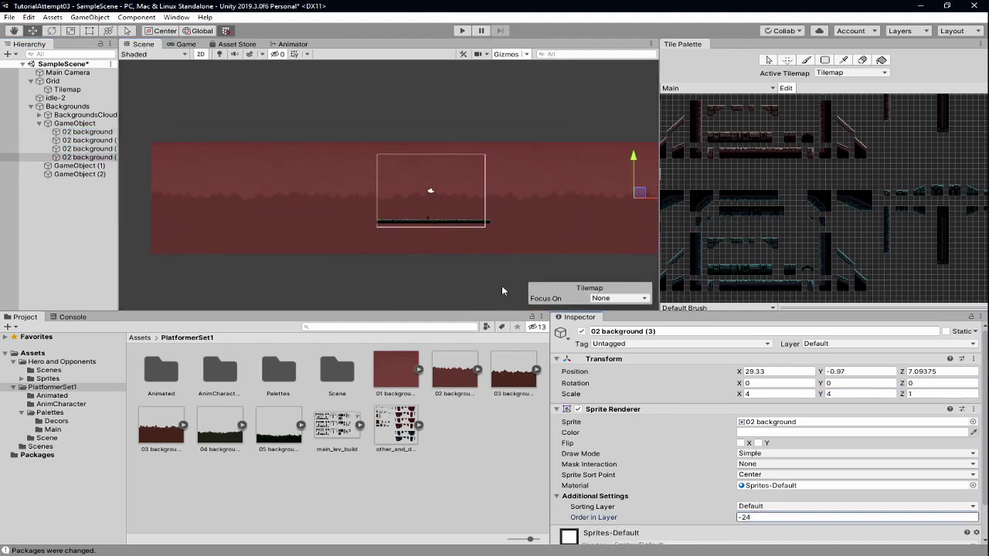
Rename the three empty groups FarMountains, CloseMountains and Greenery.
left_click(74, 124)
key("F2")
type("FarMountains")
key("Return")
left_click(77, 165)
key("F2")
type("CloseMountain")
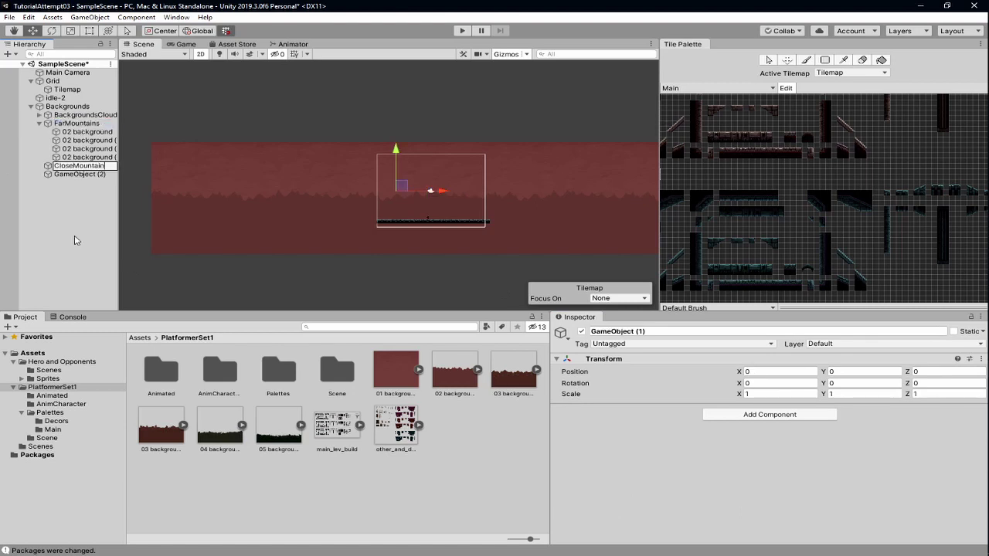
type("s")
key("Return")
left_click(79, 173)
key("F2")
type("Greenery")
key("Return")
Fill CloseMountains with tiled 03 background A copies at Order in Layer -23.
left_click_drag(513, 371, 80, 165)
key("ctrl+d")
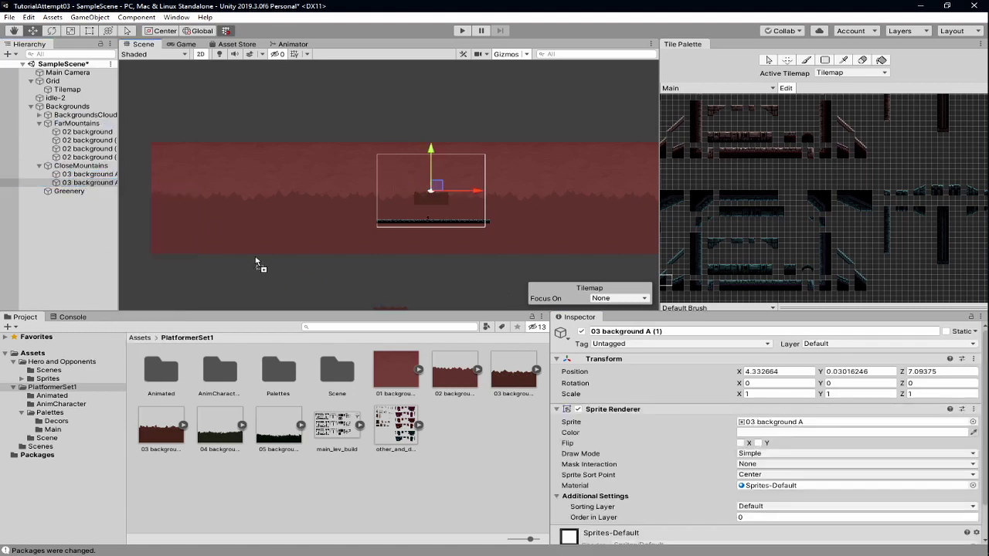
key("ctrl+d")
left_click(78, 183, "shift")
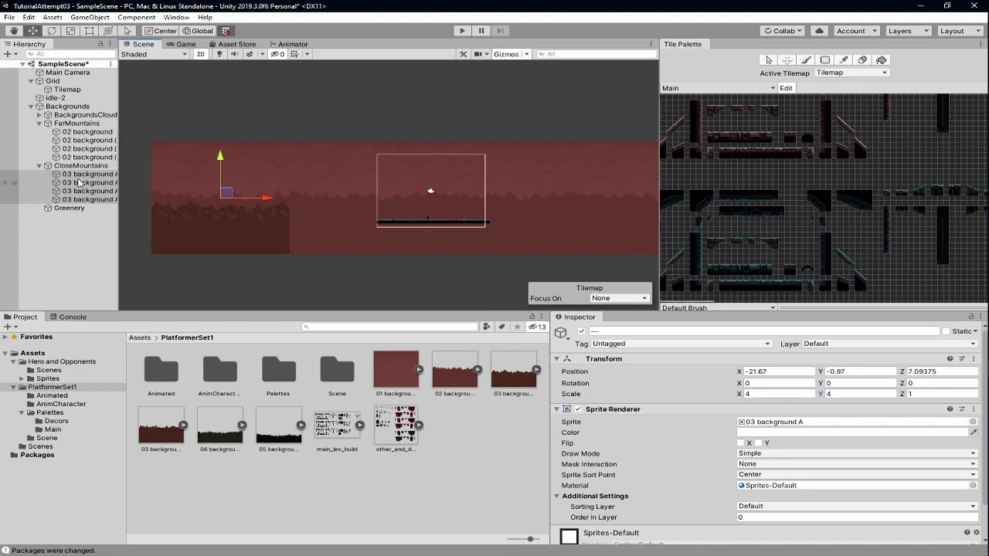
left_click_drag(266, 197, 677, 203)
left_click(764, 517)
type("-23")
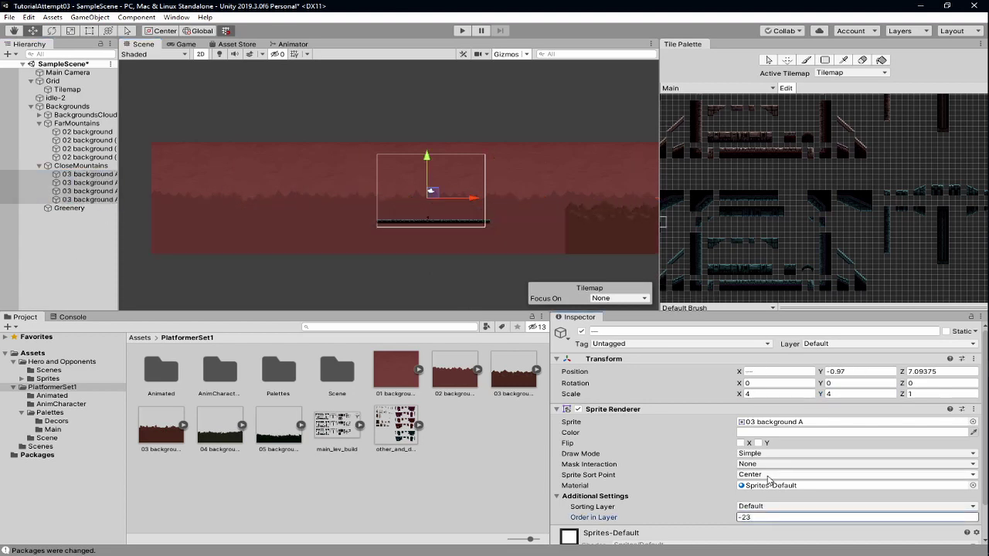
Check the background layering in the scene and select the Backgrounds parent.
left_click(65, 261)
left_click(426, 222)
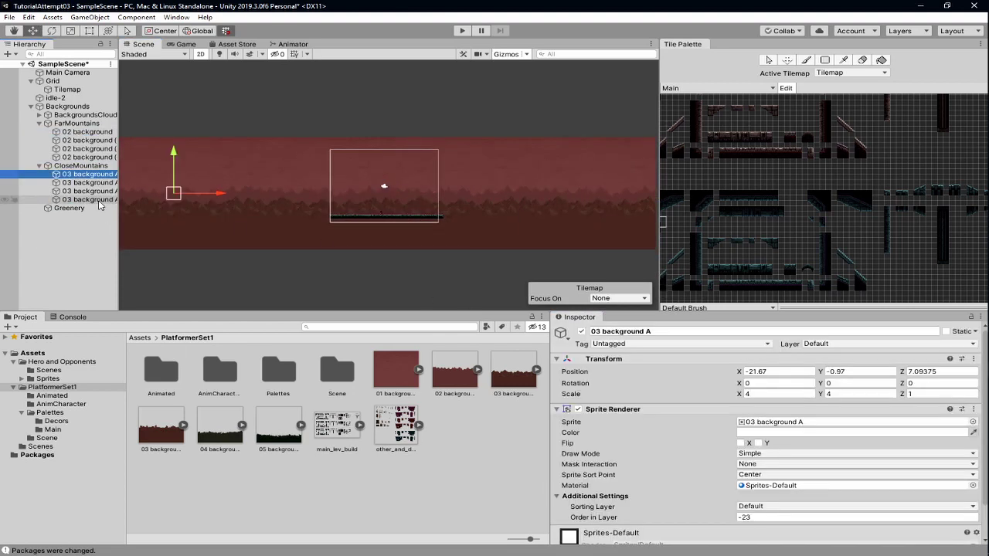
left_click(88, 237)
left_click(65, 106)
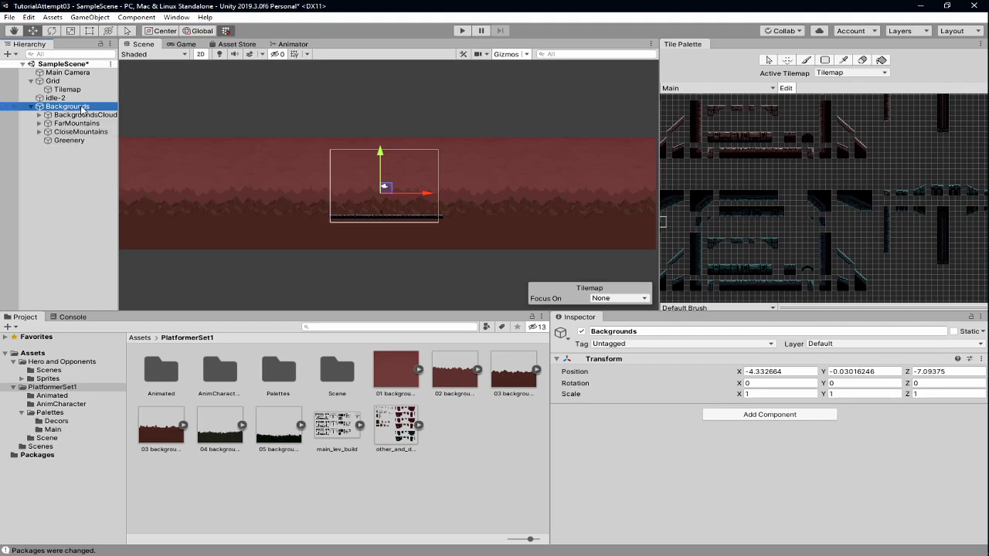
Undo recent greenery edits, view the forest sprites, and edit the 05 background's sorting order.
key("ctrl+z")
key("ctrl+z")
key("ctrl+z")
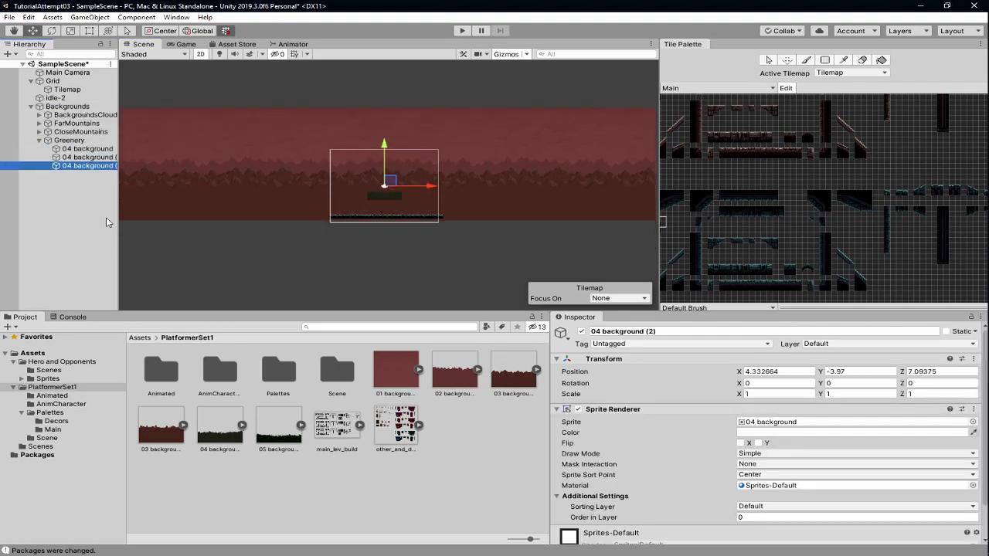
key("ctrl+z")
key("ctrl+z")
key("ctrl+z")
middle_click_drag(293, 228, 387, 236)
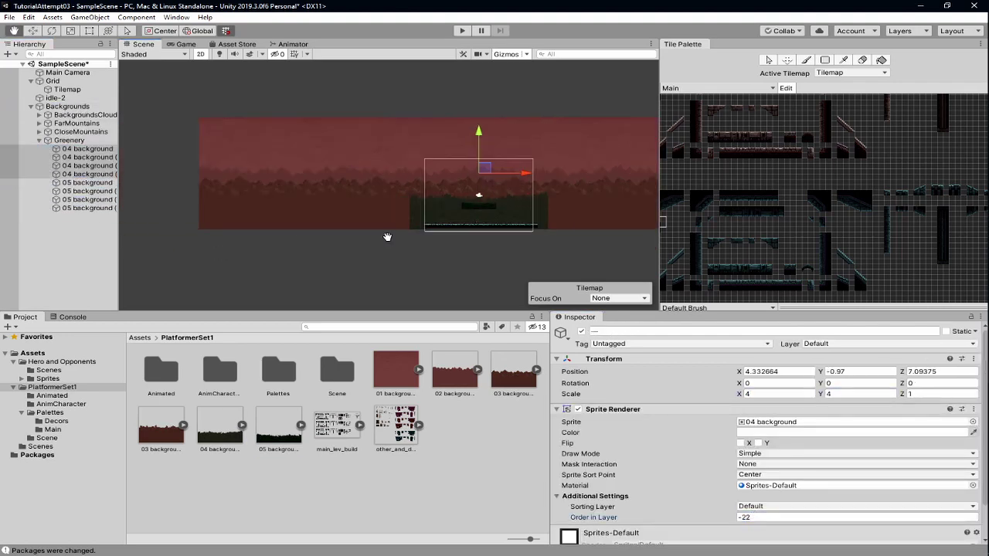
key("ctrl+z")
key("ctrl+z")
key("ctrl+z")
left_click(775, 516)
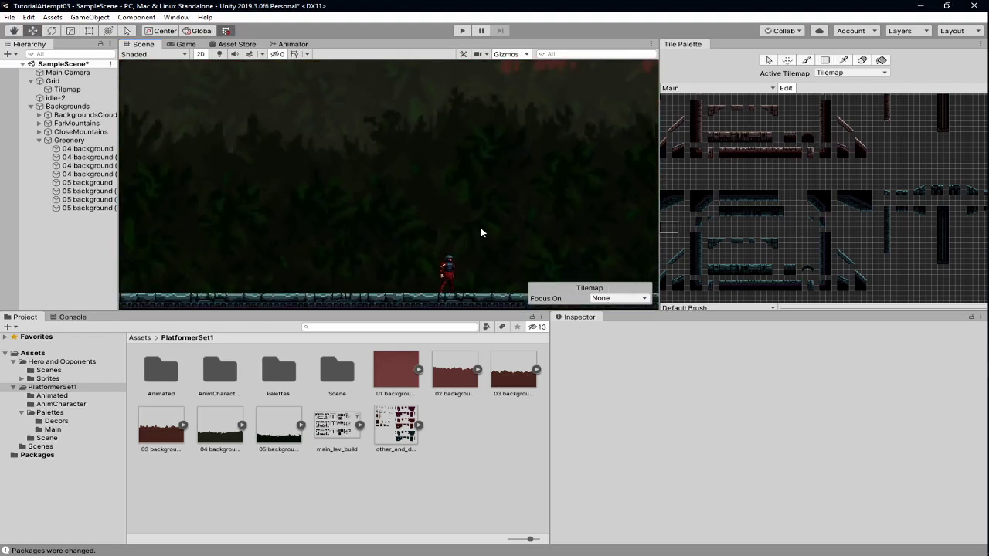
Review the sky, mountain and forest backdrop around the player, then pick a Tile Palette tool.
scroll(518, 221, "down", 3)
middle_click_drag(518, 221, 448, 249)
scroll(501, 189, "up", 1)
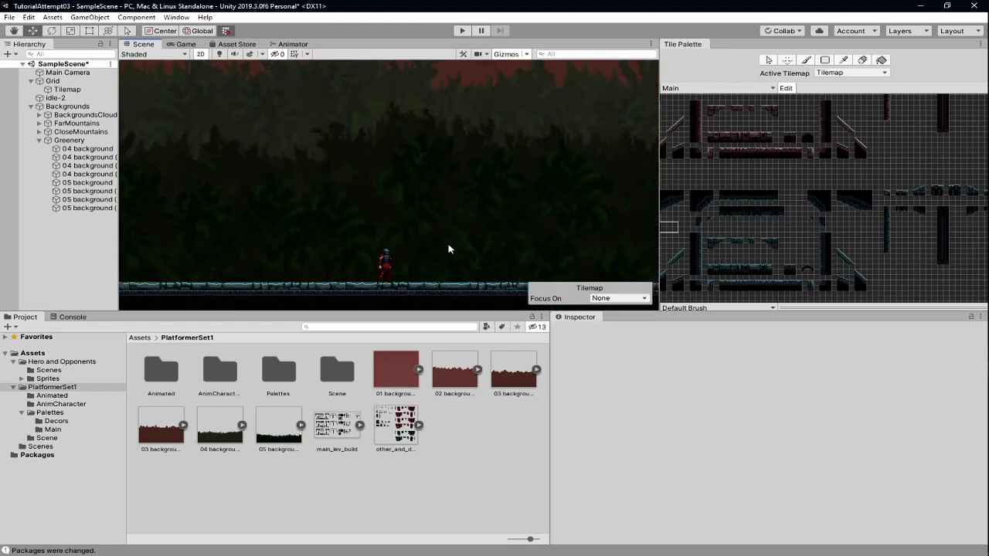
scroll(445, 228, "down", 5)
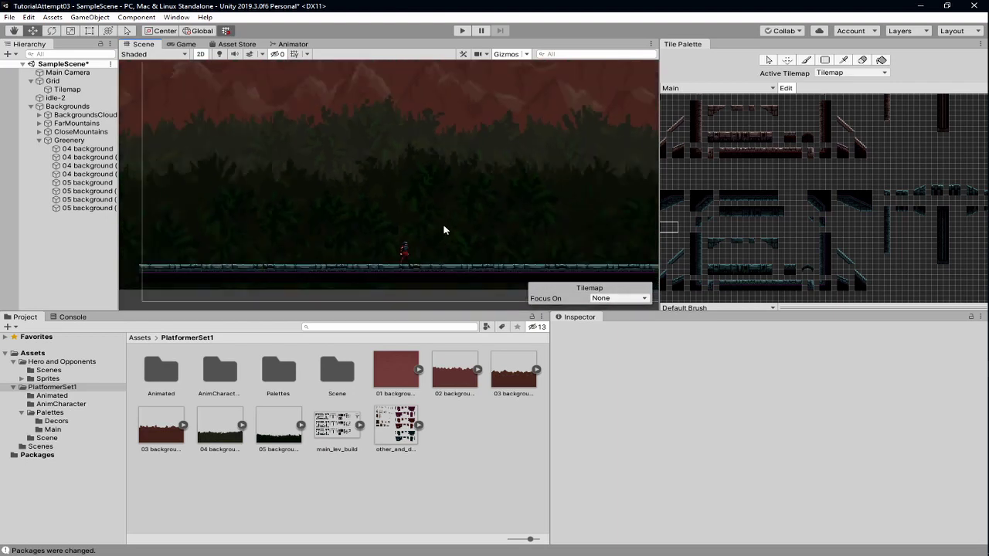
middle_click_drag(466, 210, 448, 249)
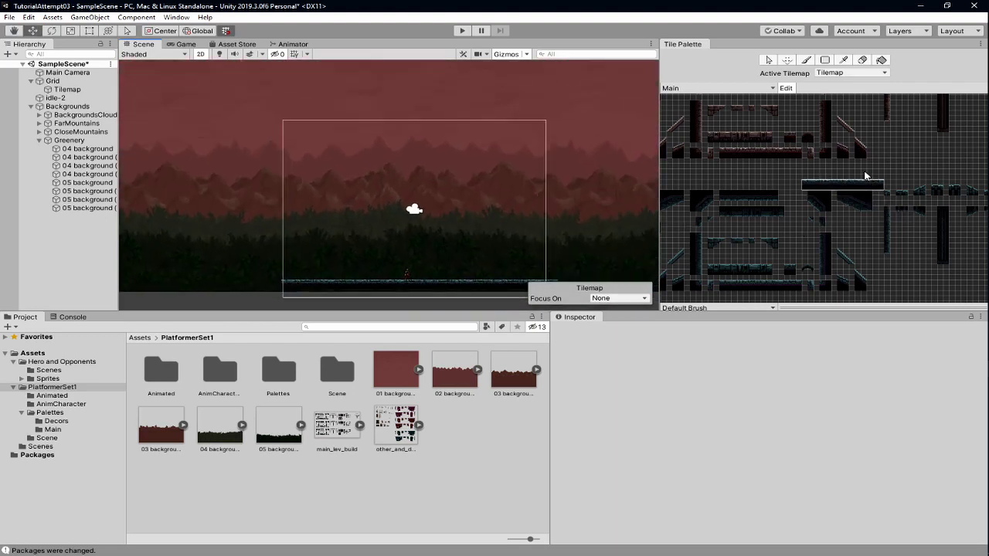
left_click(787, 61)
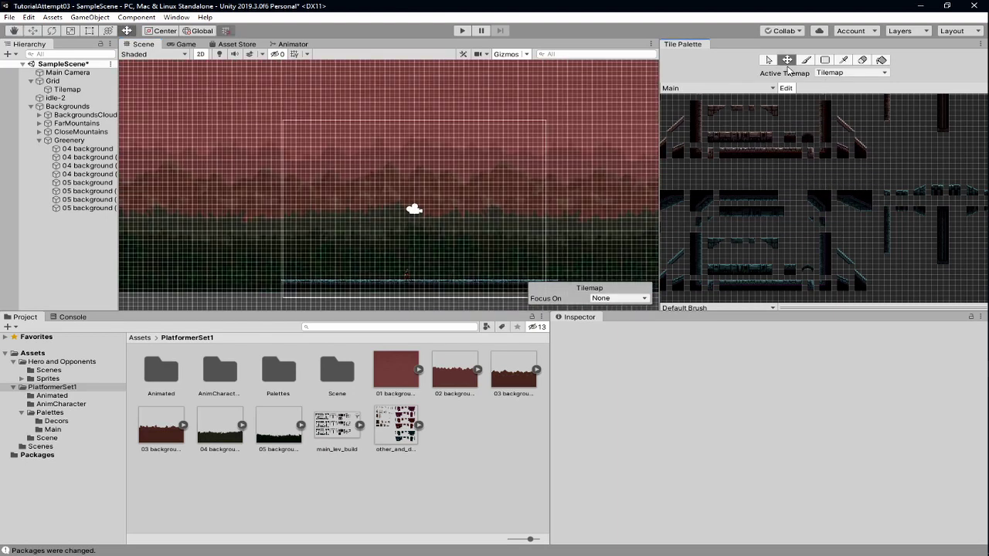